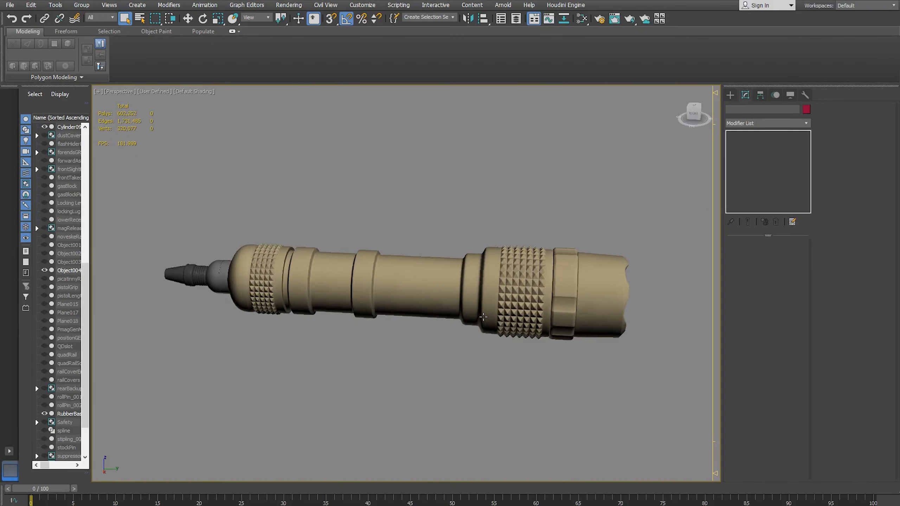
Compare the flashlight head's knurled section with the SF-M600U reference photo in the browser, and examine the knurling up close.
alt+middle_drag(367, 336, 397, 335)
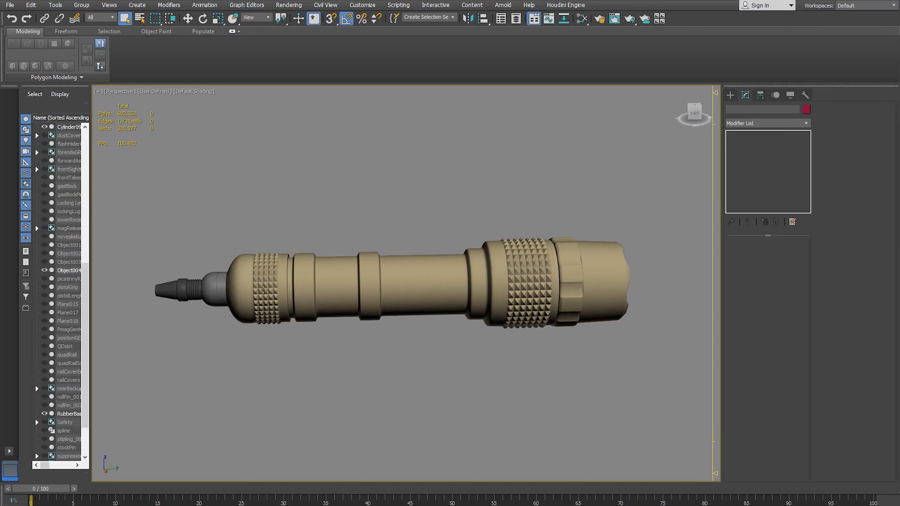
mouse_move(581, 320)
alt+middle_down()
mouse_move(510, 331)
mouse_move(568, 323)
alt+middle_up()
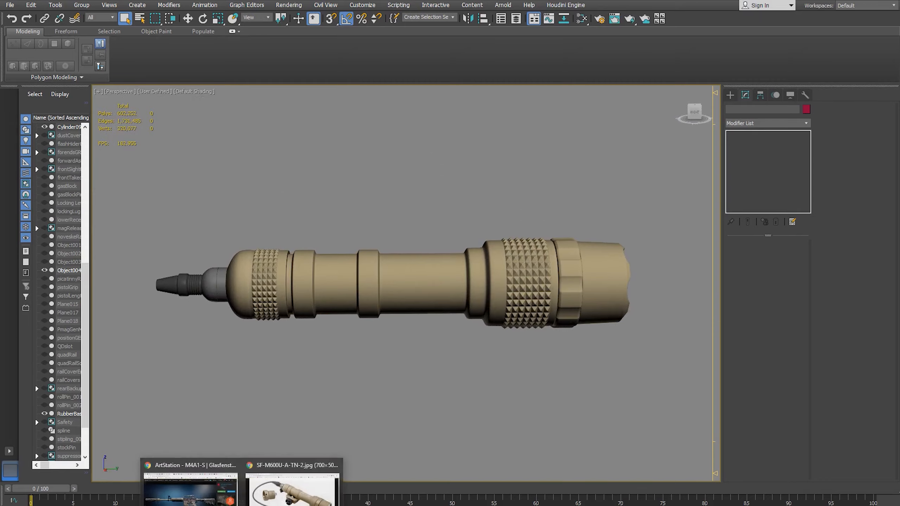
click(283, 478)
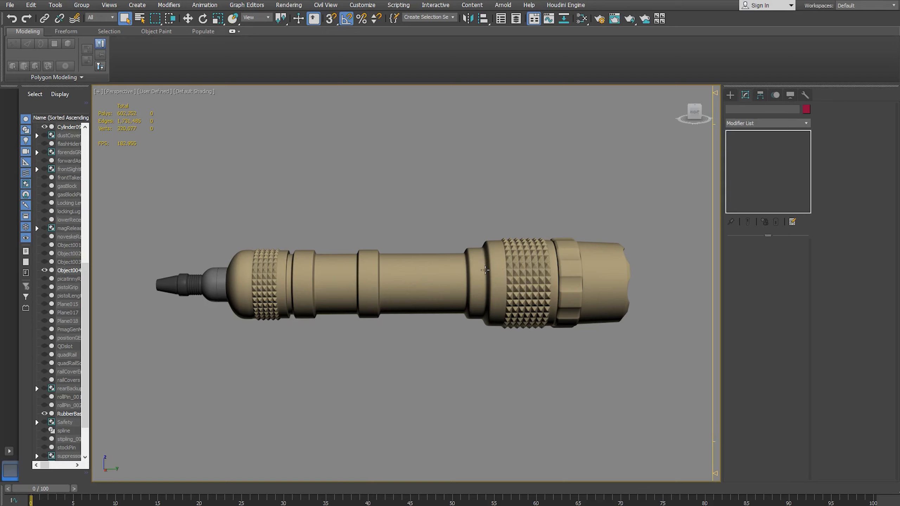
key(alt+Tab)
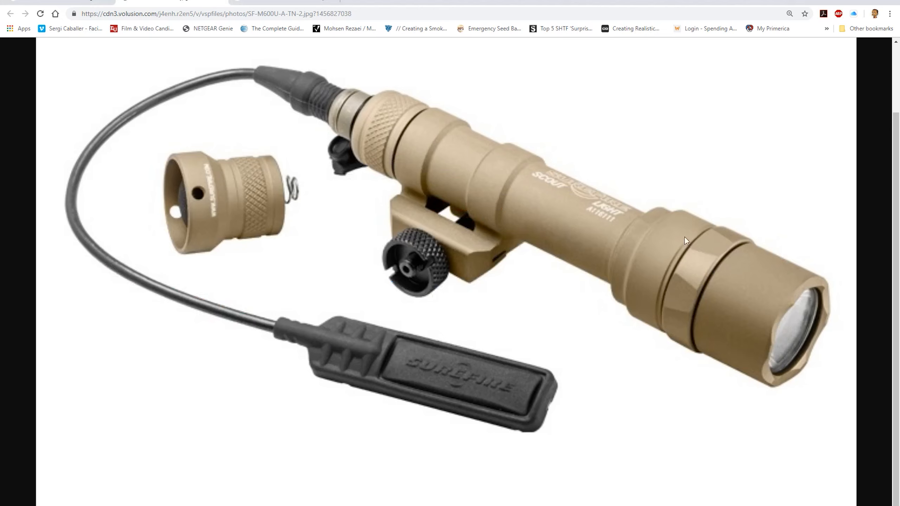
key(alt+Tab)
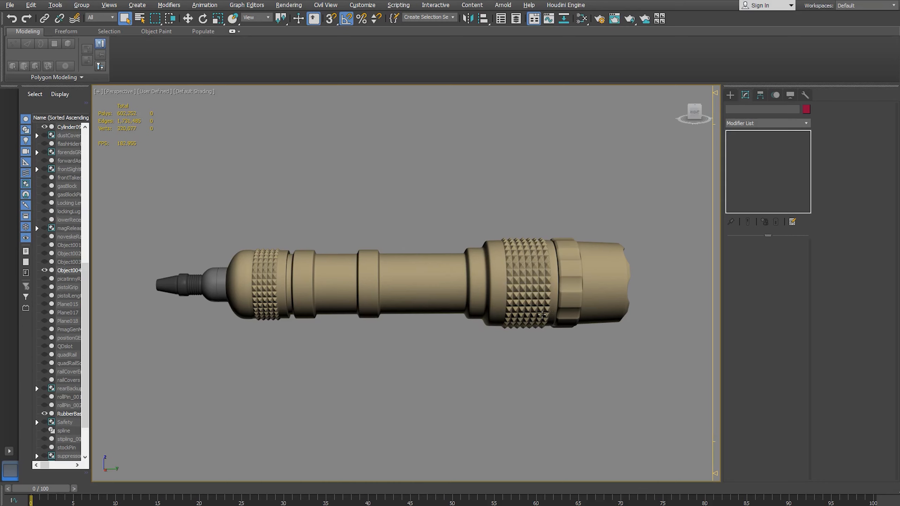
middle_drag(545, 301, 470, 264)
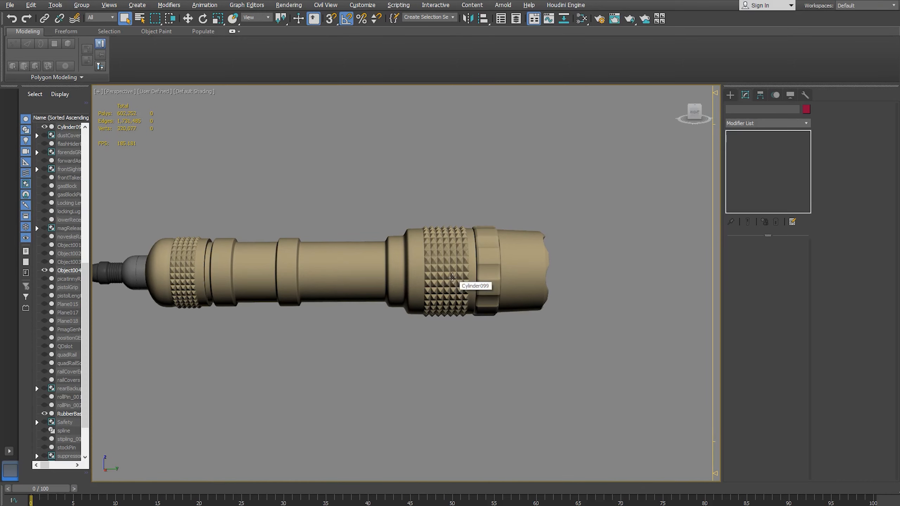
scroll(452, 277, up, 5)
scroll(465, 280, down, 5)
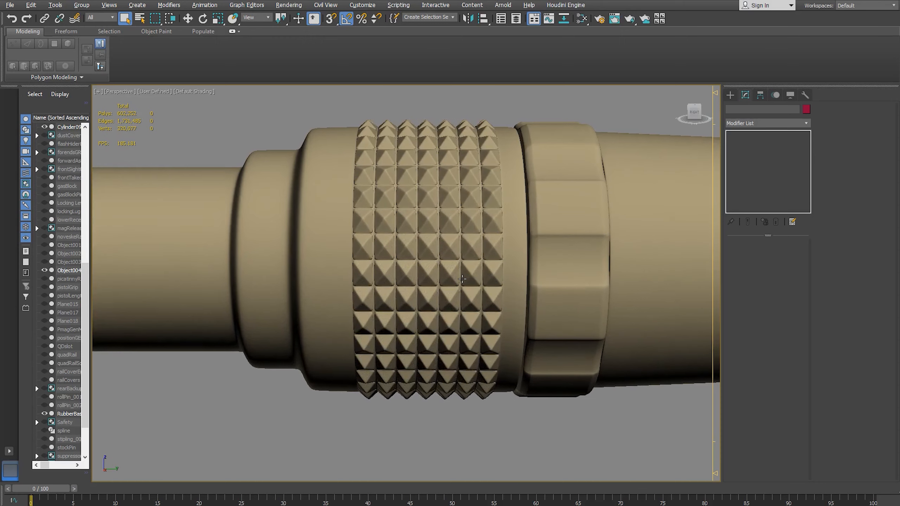
alt+middle_drag(465, 285, 456, 289)
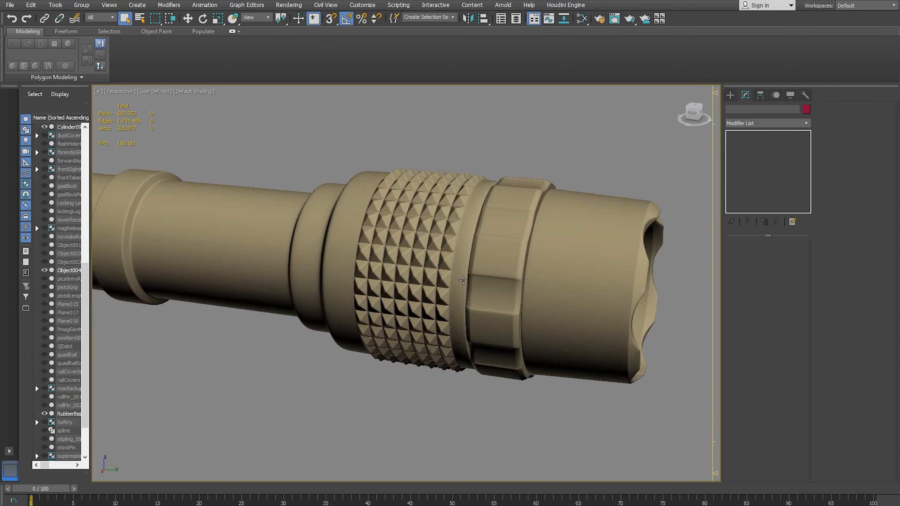
Examine the topology of the head's knurling at the flashlight body's Edit Poly vertex level, and deselect the body.
click(463, 280)
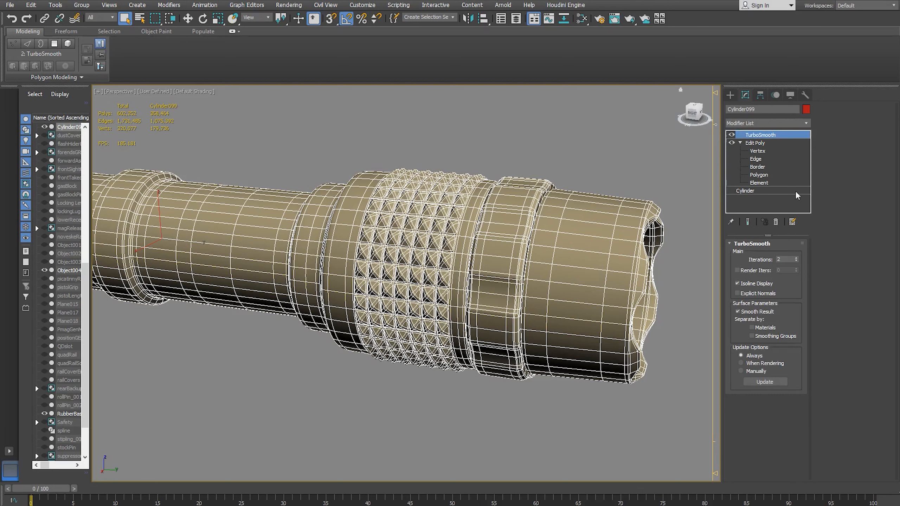
alt+middle_drag(520, 297, 517, 255)
click(758, 150)
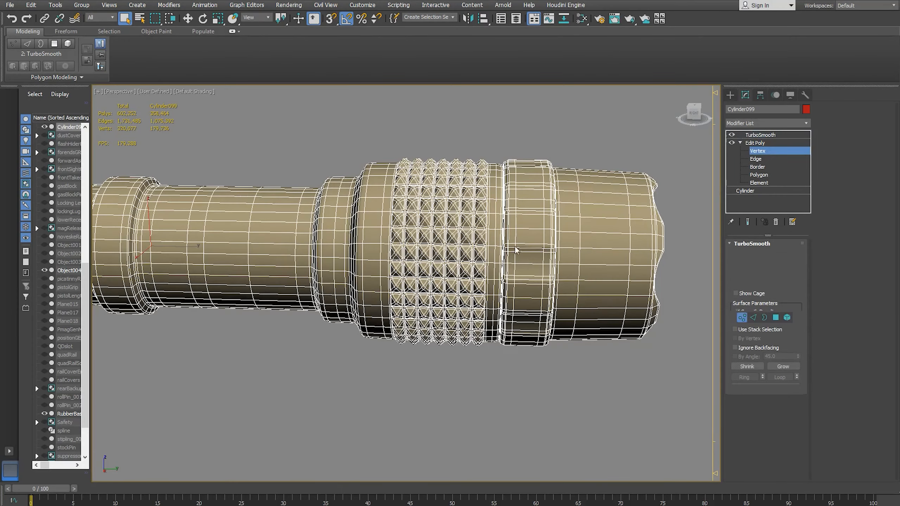
middle_drag(517, 238, 485, 249)
alt+middle_drag(425, 281, 470, 282)
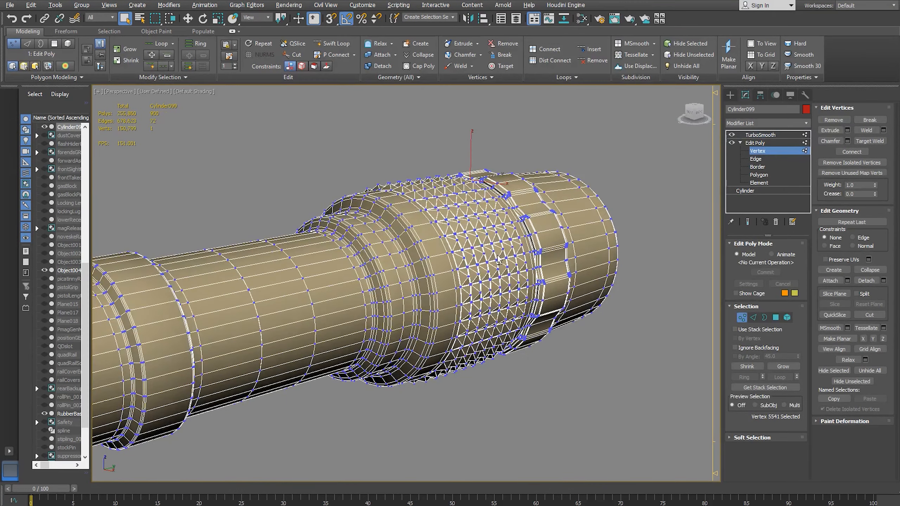
scroll(498, 258, down, 5)
alt+middle_drag(494, 255, 525, 250)
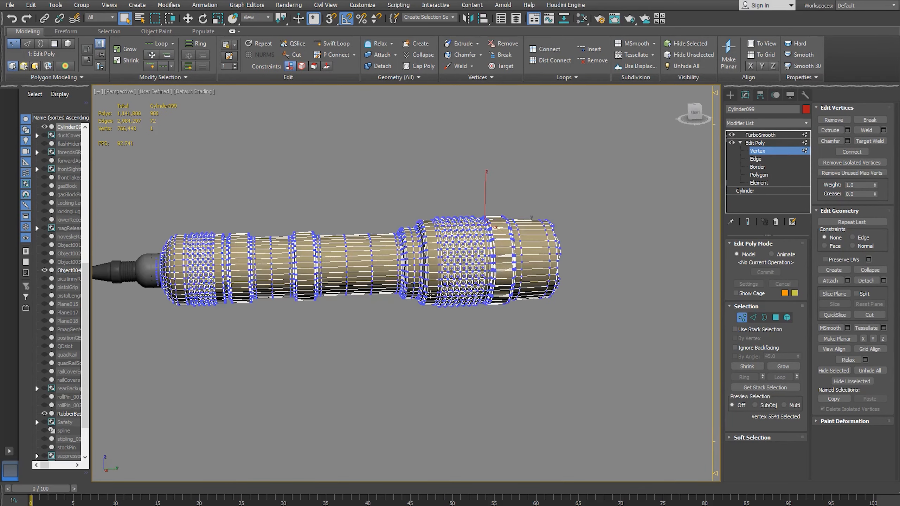
scroll(459, 278, up, 8)
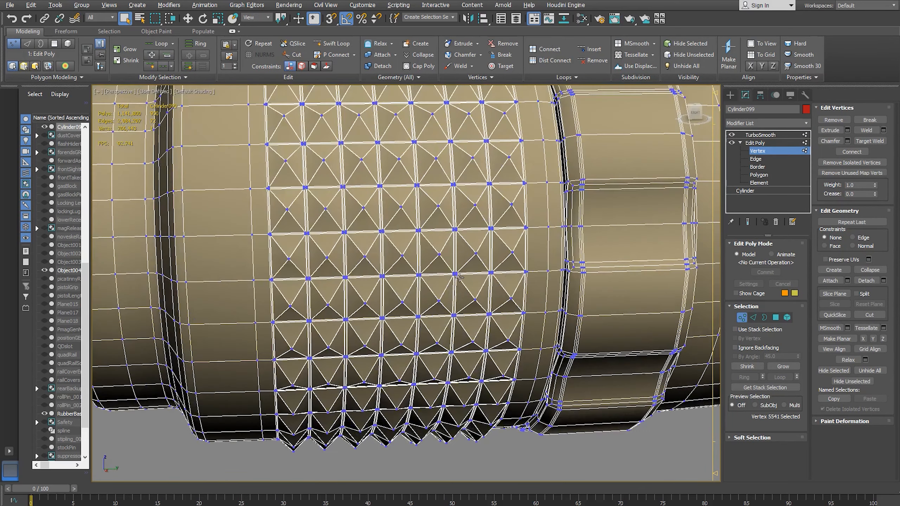
alt+middle_drag(459, 278, 409, 275)
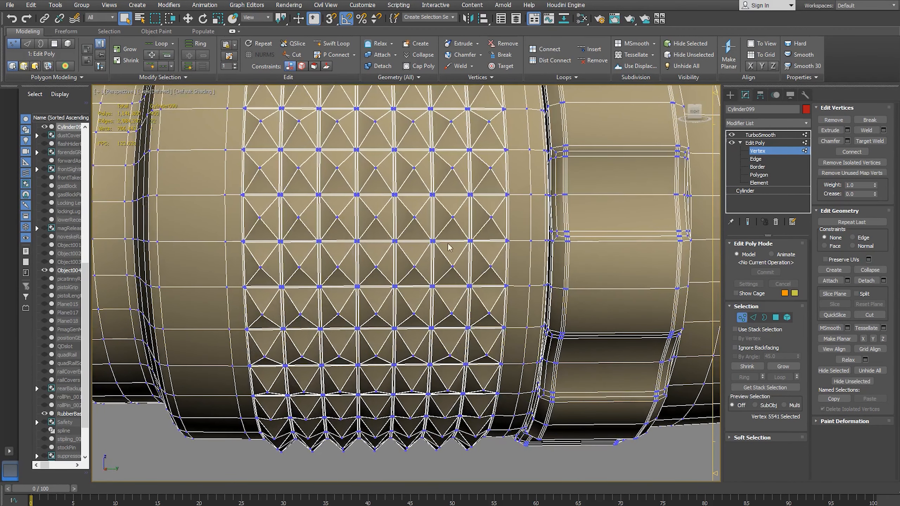
click(754, 152)
click(580, 460)
Select the flashlight body and activate polygon editing in its Edit Poly modifier.
scroll(575, 446, down, 5)
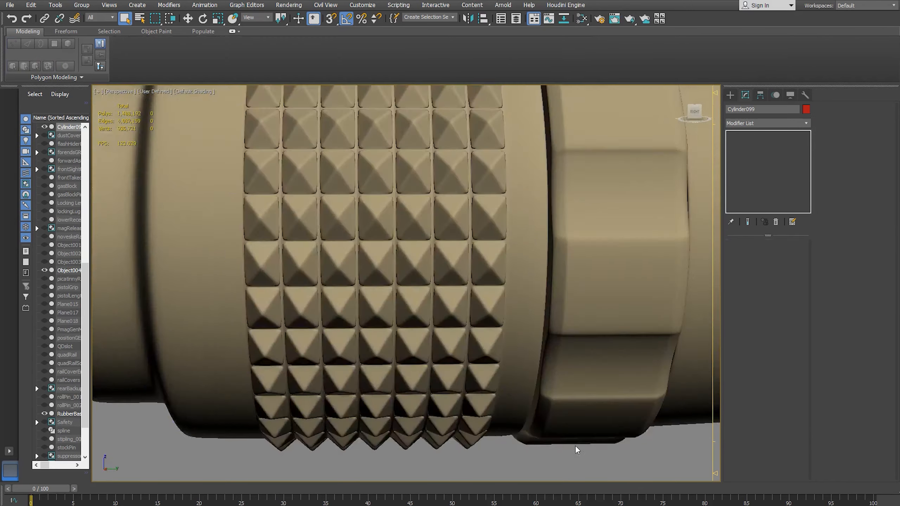
scroll(555, 430, up, 2)
scroll(554, 431, up, 2)
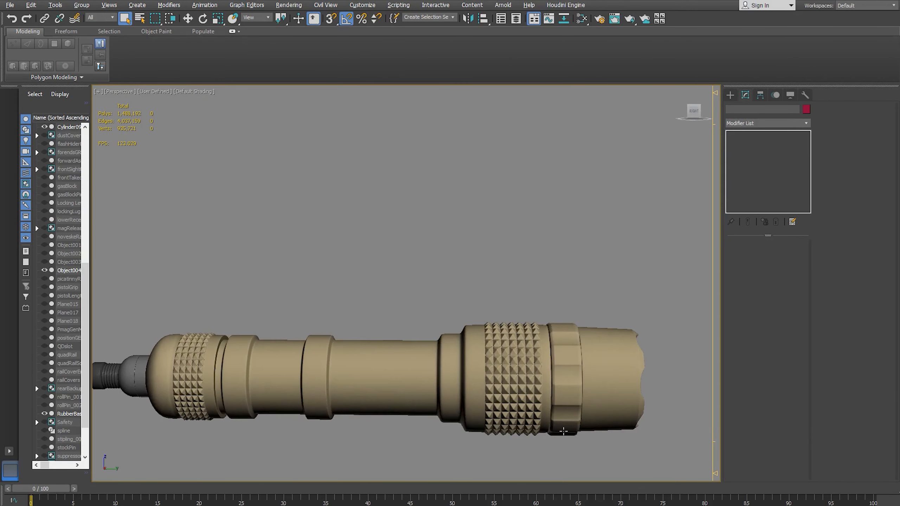
scroll(561, 401, up, 2)
middle_drag(561, 401, 519, 344)
scroll(520, 344, down, 2)
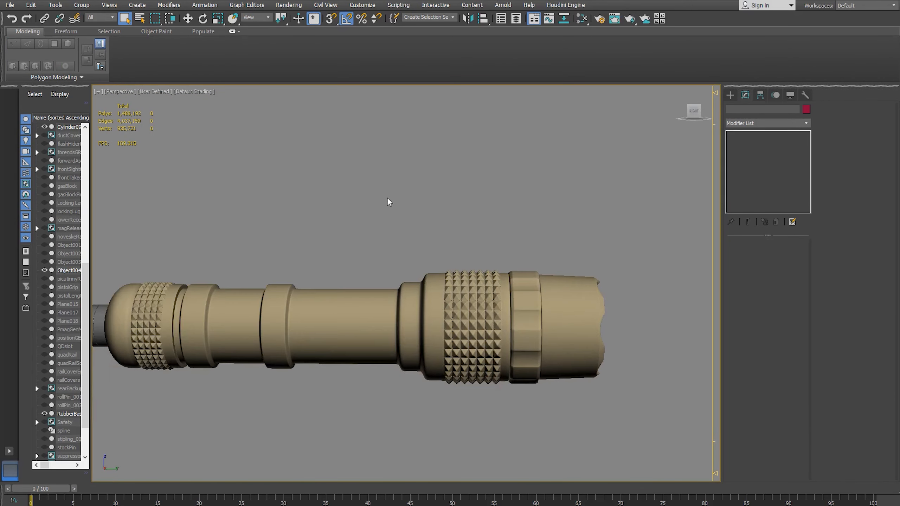
click(477, 378)
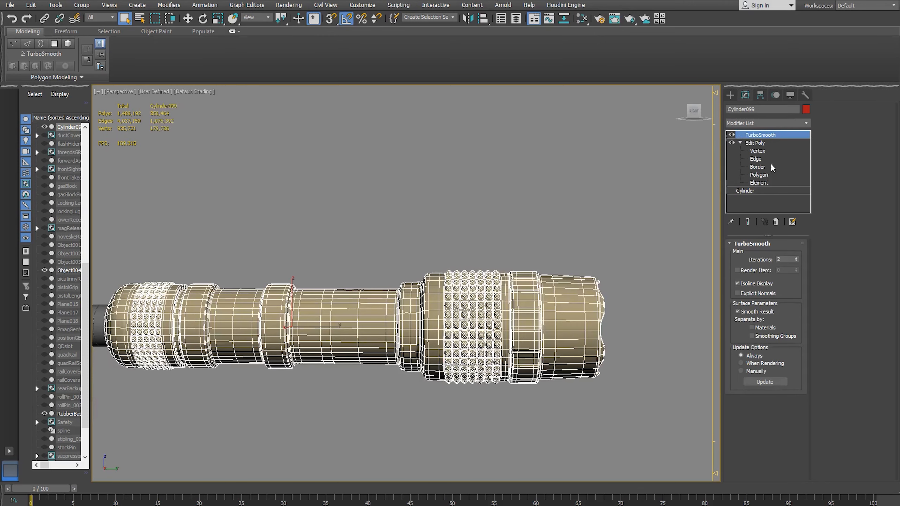
click(761, 175)
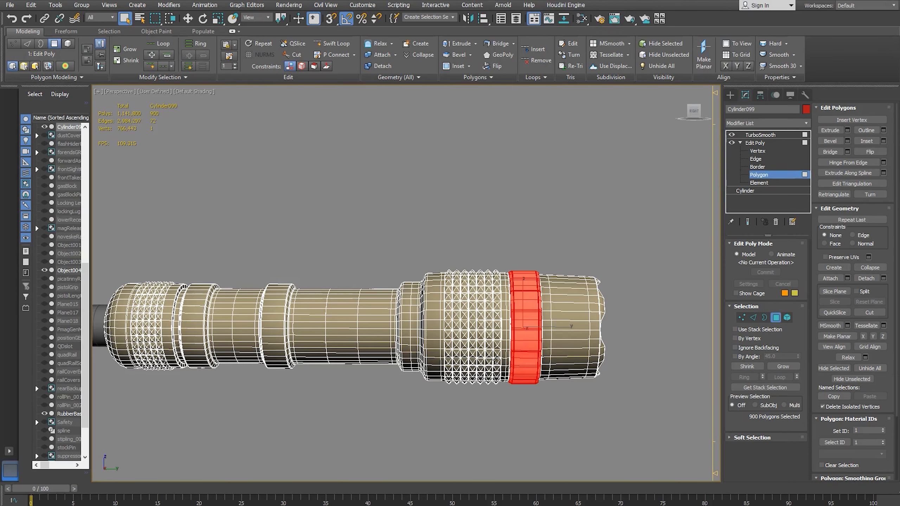
In the Left wireframe view, select three adjacent middle rows of knurl pyramids all around the flashlight head.
key(alt+w)
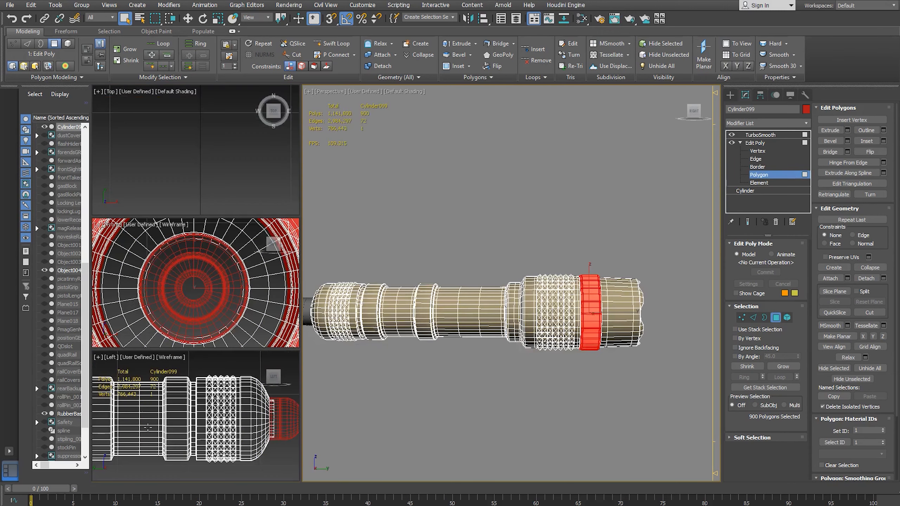
middle_click(217, 444)
key(alt+w)
middle_drag(534, 390, 794, 396)
middle_drag(358, 331, 690, 353)
scroll(461, 342, down, 2)
scroll(462, 341, up, 2)
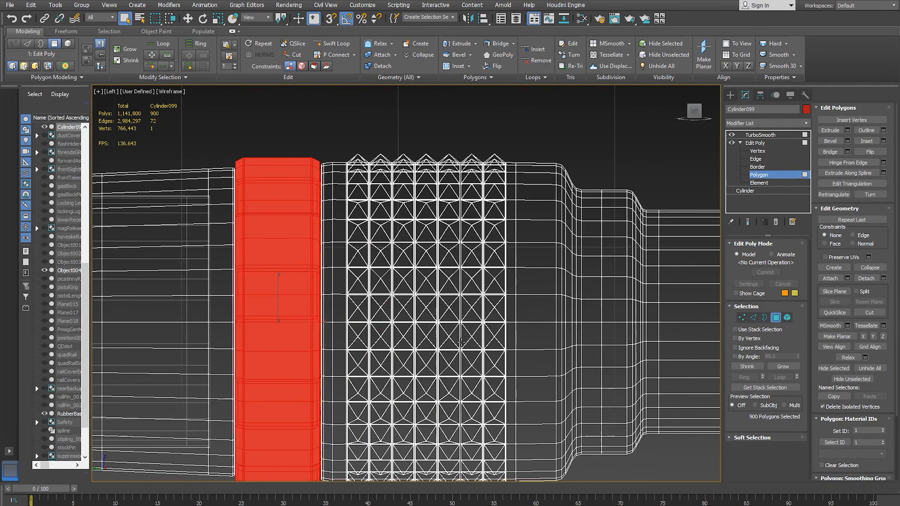
middle_drag(402, 215, 375, 198)
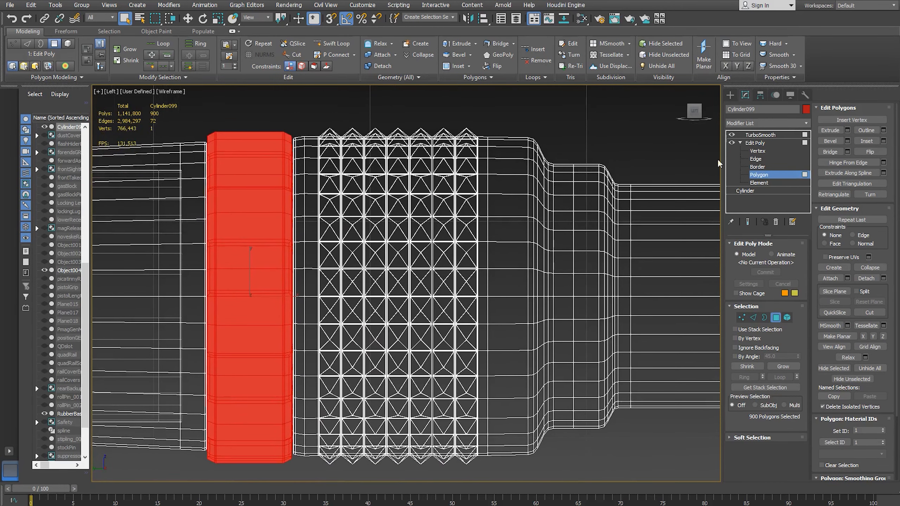
click(377, 171)
click(351, 119)
drag(345, 114, 405, 472)
Check the selection's borders at the knurl grooves in the Perspective view, and grow and shrink the polygon selection once each.
key(alt+w)
middle_click(570, 330)
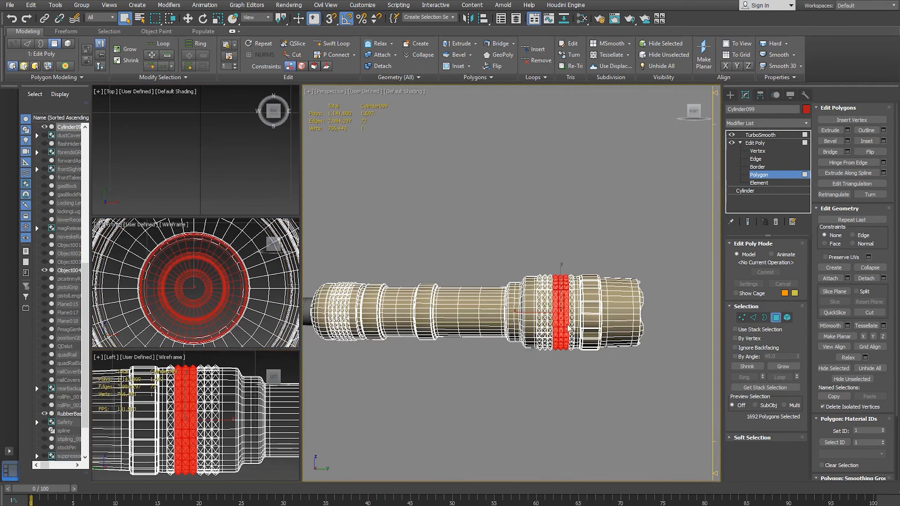
key(alt+w)
scroll(553, 328, up, 8)
scroll(476, 318, up, 10)
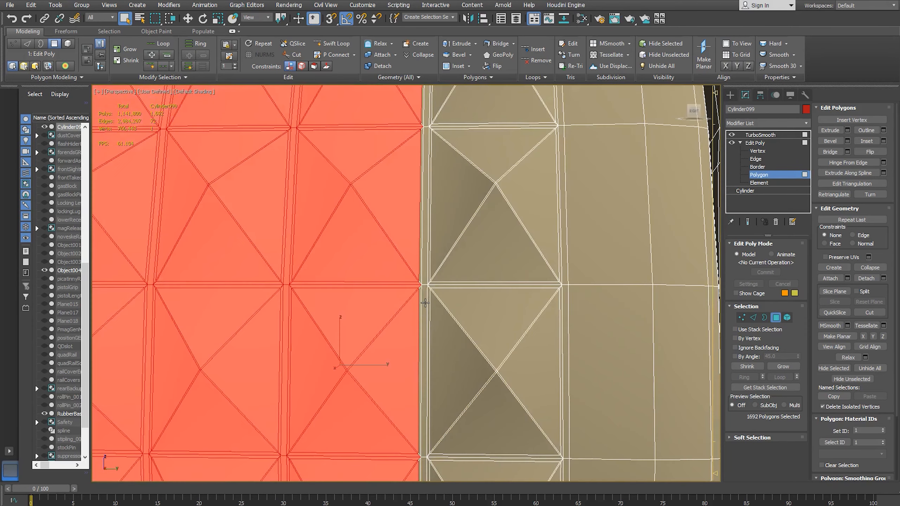
scroll(443, 233, up, 2)
middle_drag(443, 233, 470, 409)
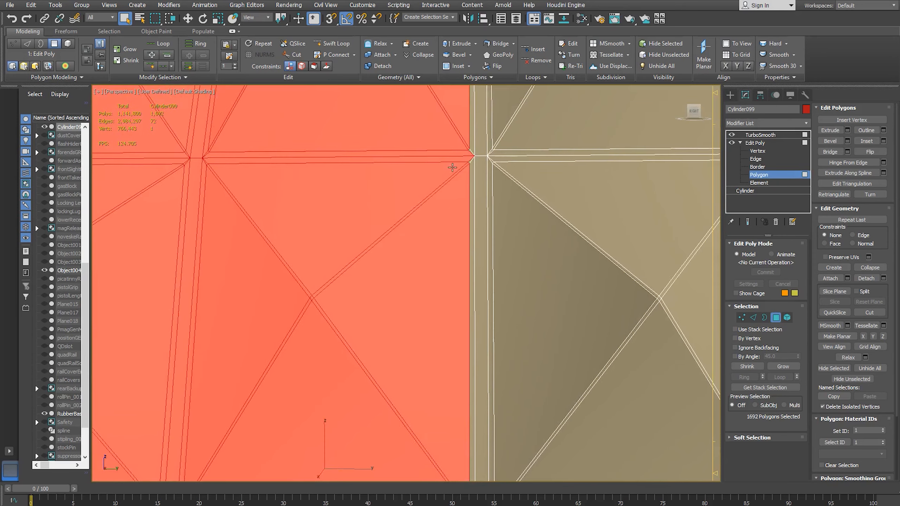
middle_drag(450, 169, 464, 226)
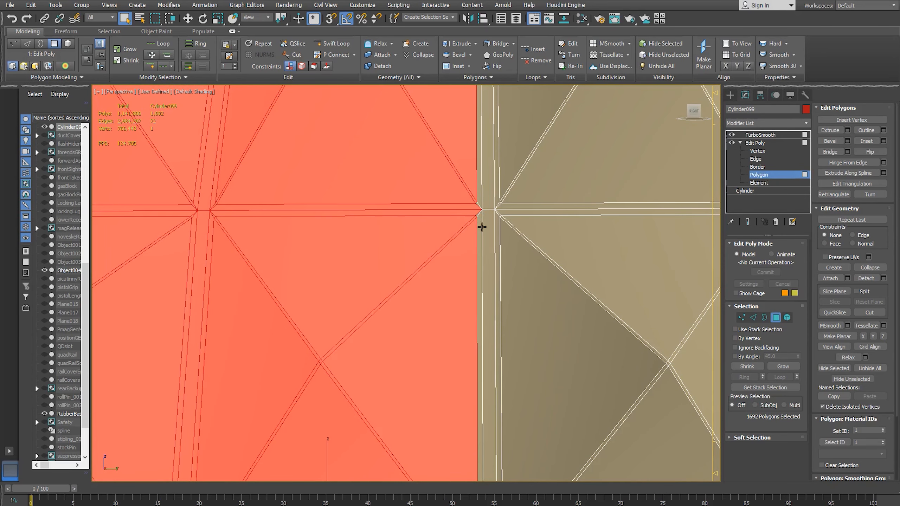
scroll(477, 255, down, 6)
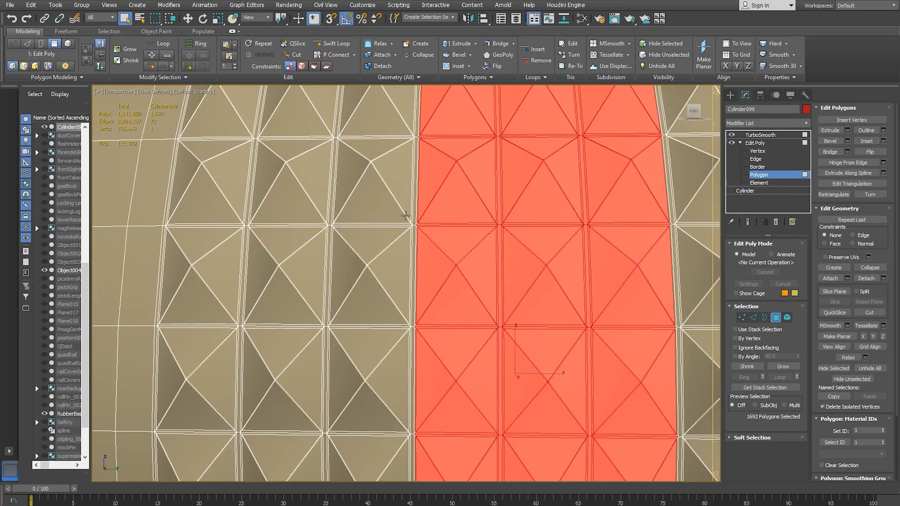
scroll(399, 225, up, 4)
click(787, 366)
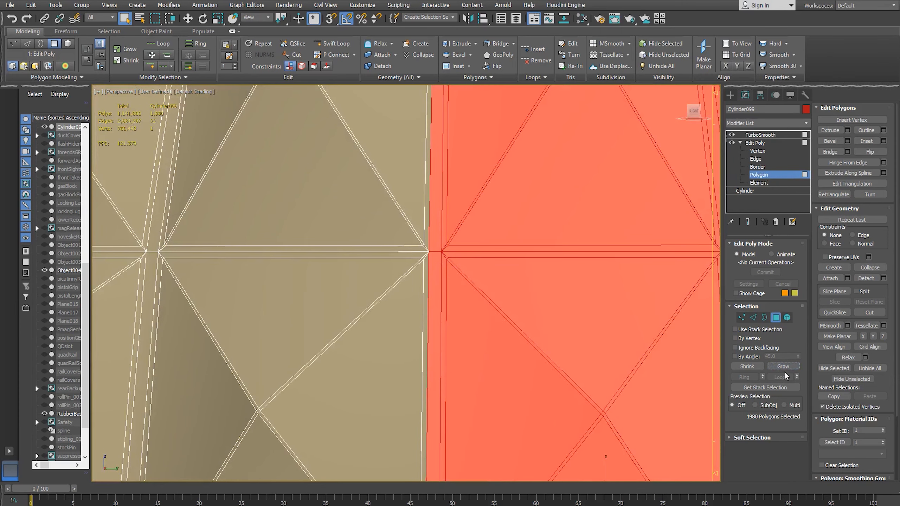
click(748, 367)
Delete the selected three rows of knurling from the flashlight head.
scroll(540, 284, down, 2)
middle_drag(563, 270, 158, 286)
middle_drag(476, 197, 491, 393)
scroll(495, 407, down, 2)
scroll(495, 407, down, 2)
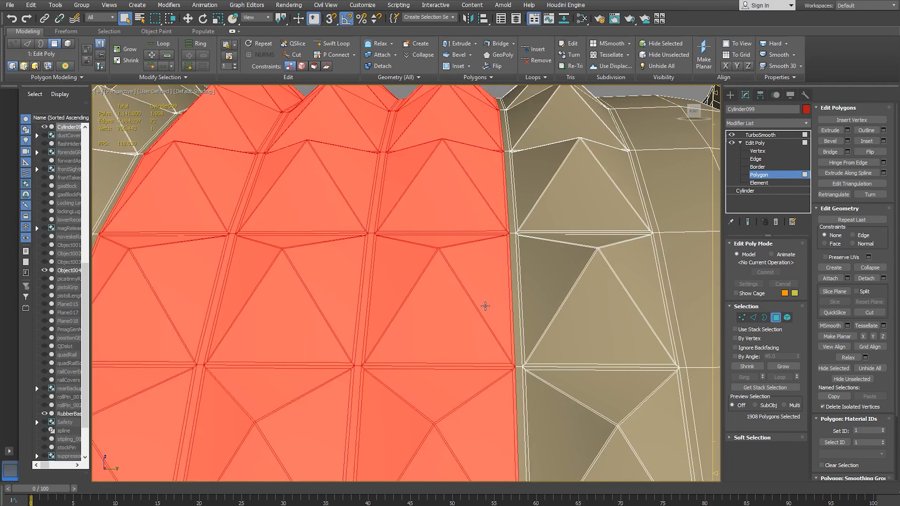
scroll(453, 286, down, 5)
scroll(453, 286, down, 3)
key(Delete)
Delete the leftover narrow ring of polygons along the body-side edge of the gap in the knurling.
mouse_move(454, 276)
alt+middle_down()
mouse_move(461, 242)
mouse_move(444, 200)
mouse_move(458, 266)
alt+middle_up()
scroll(457, 252, up, 5)
middle_drag(494, 237, 705, 262)
middle_drag(434, 275, 145, 298)
middle_drag(531, 260, 431, 290)
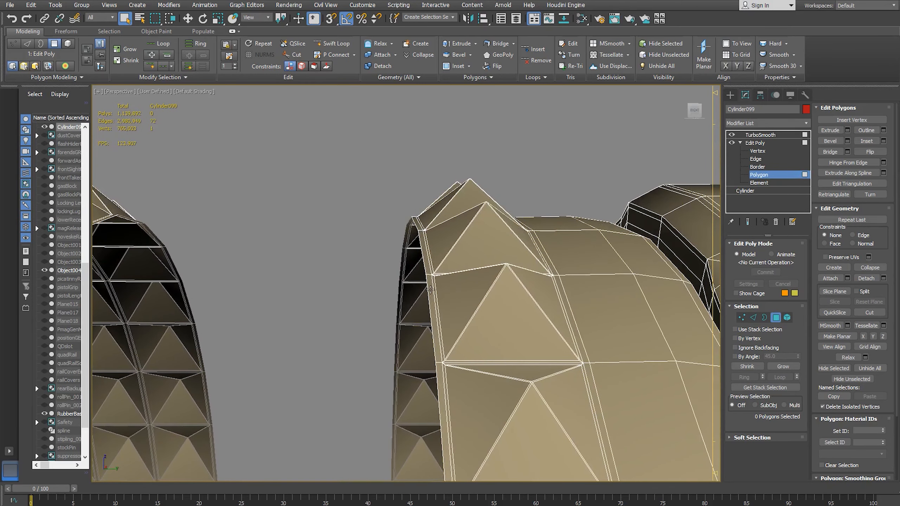
middle_drag(430, 290, 468, 324)
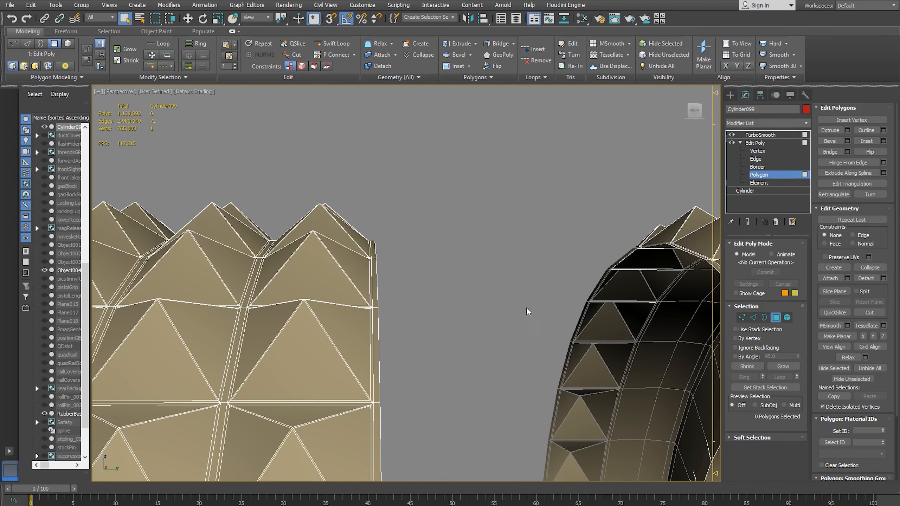
middle_drag(528, 308, 468, 311)
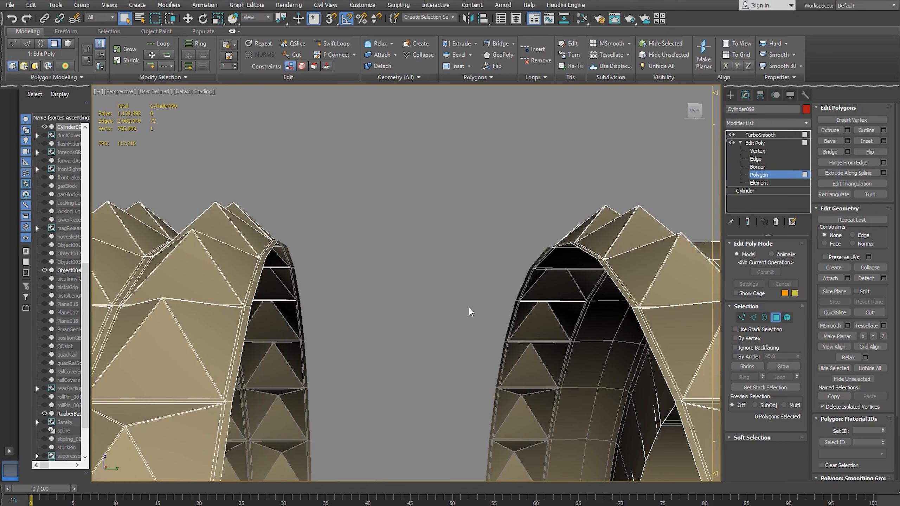
middle_drag(447, 306, 505, 308)
click(401, 350)
shift+click(399, 292)
key(Delete)
middle_drag(448, 307, 370, 299)
scroll(369, 300, down, 3)
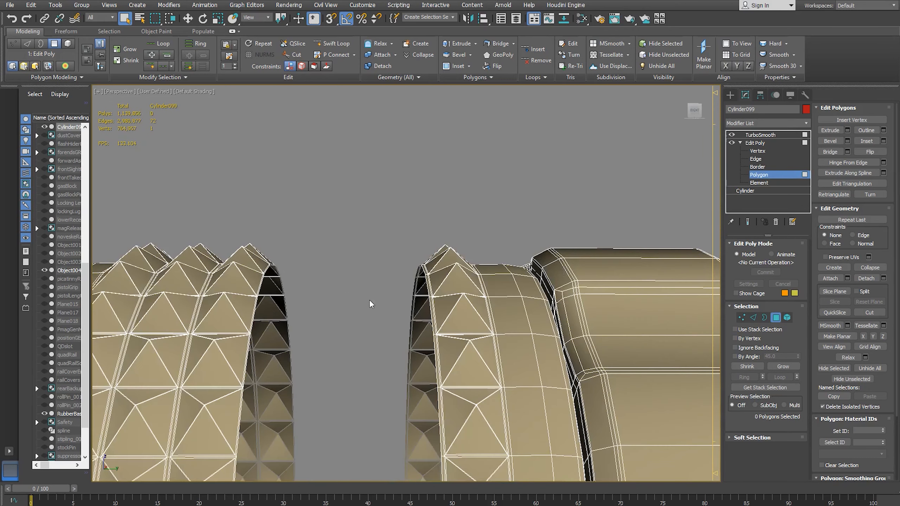
Select all front-section polygons, including the single remaining knurl row, and move them along Y toward the body to narrow the gap.
scroll(440, 307, down, 8)
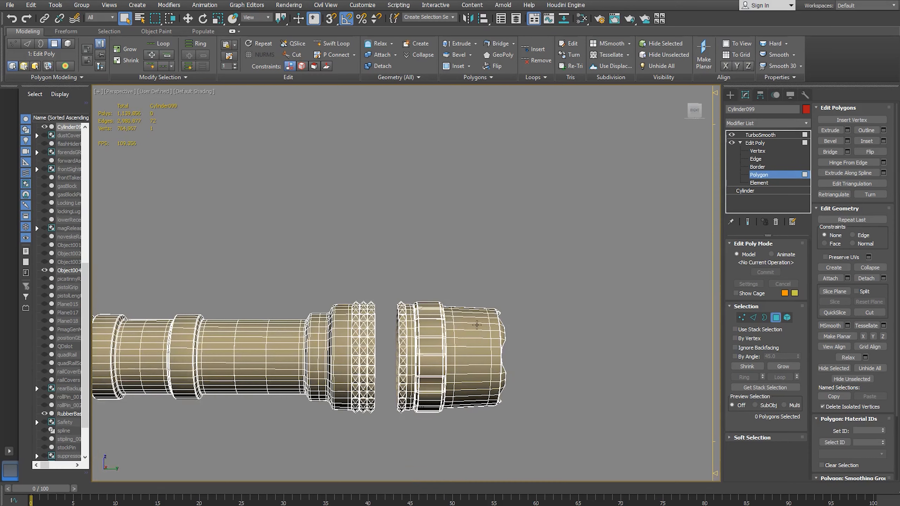
drag(416, 280, 388, 246)
scroll(452, 372, up, 5)
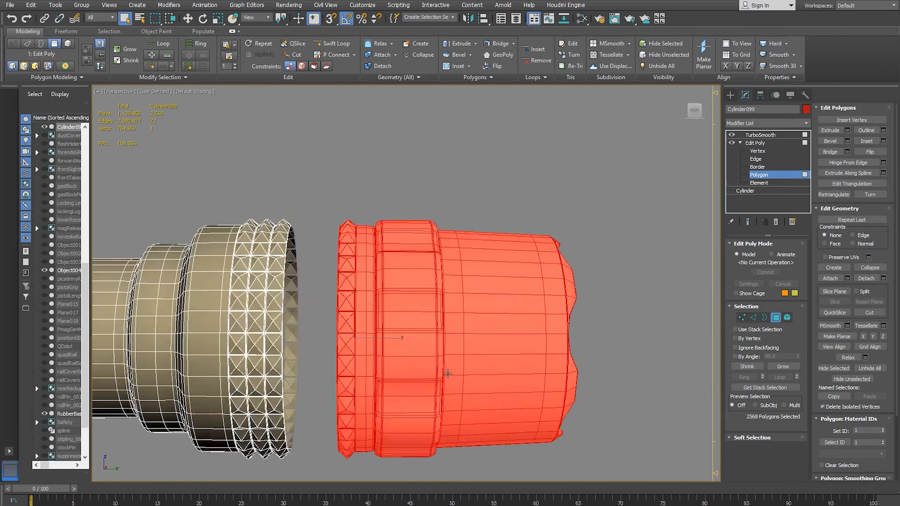
middle_drag(417, 362, 528, 353)
key(w)
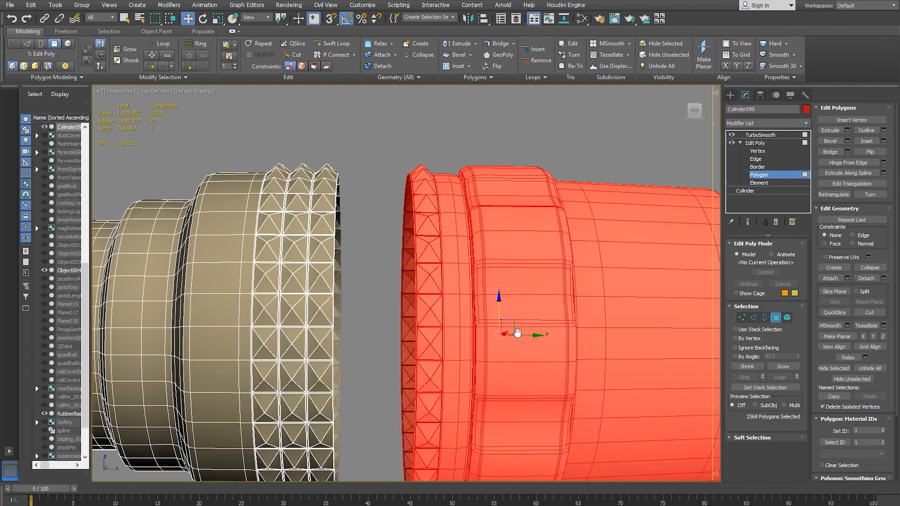
drag(535, 337, 471, 332)
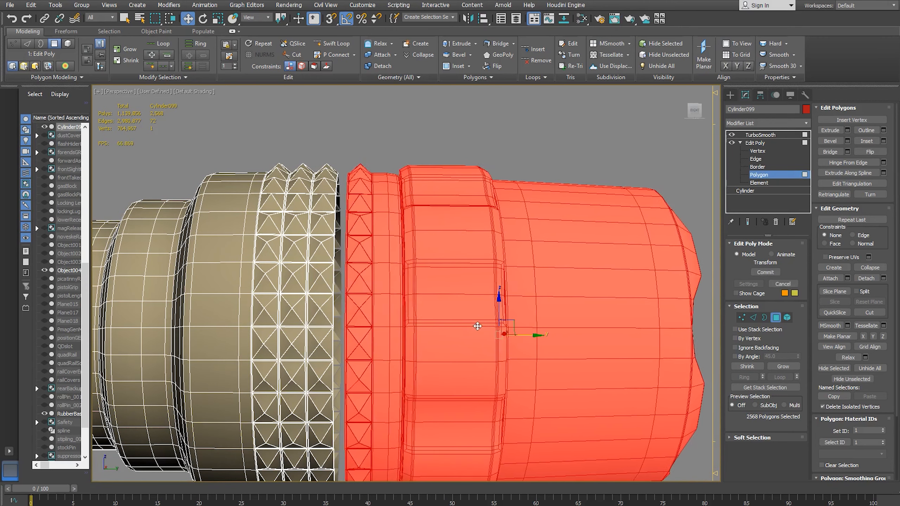
Close the remaining gap by moving the selected front section along Y until its border meets the body-side knurling.
scroll(332, 300, up, 10)
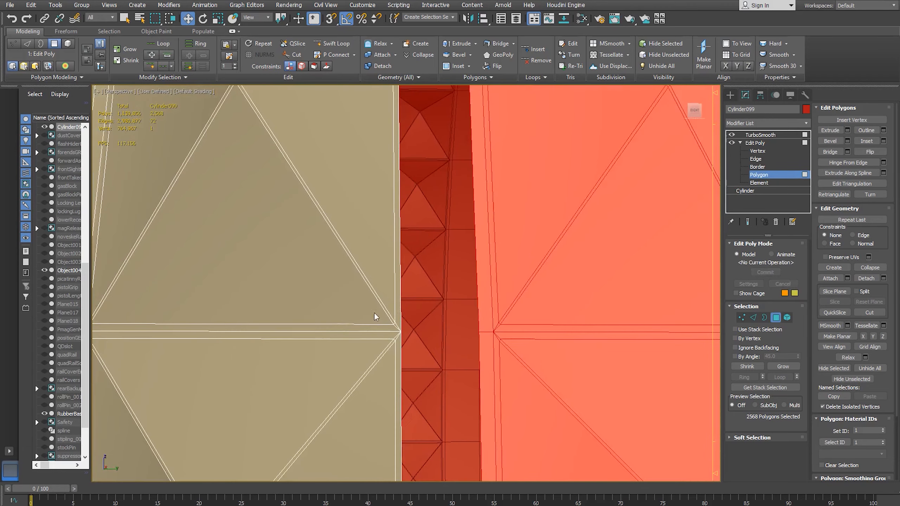
alt+middle_drag(580, 347, 327, 322)
scroll(600, 343, down, 3)
scroll(456, 322, down, 2)
middle_drag(525, 324, 296, 325)
drag(602, 445, 582, 441)
scroll(410, 228, up, 4)
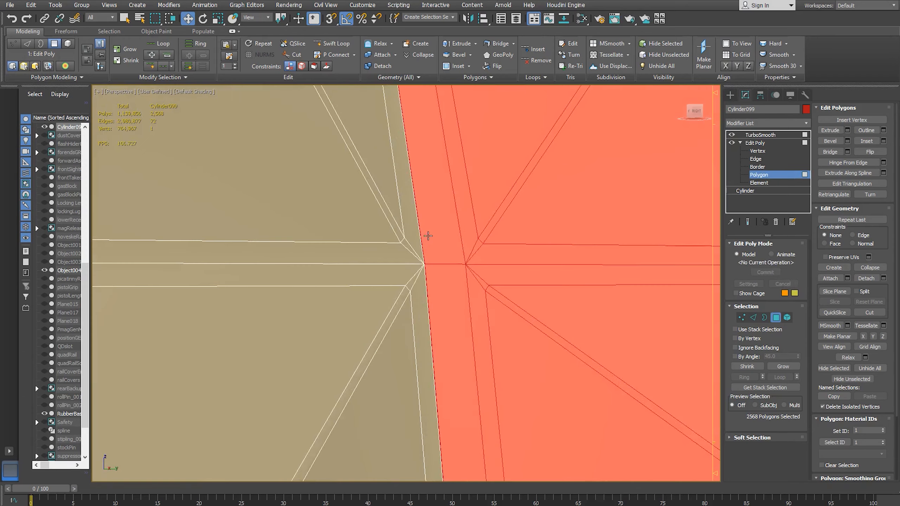
scroll(429, 238, down, 3)
scroll(431, 244, down, 10)
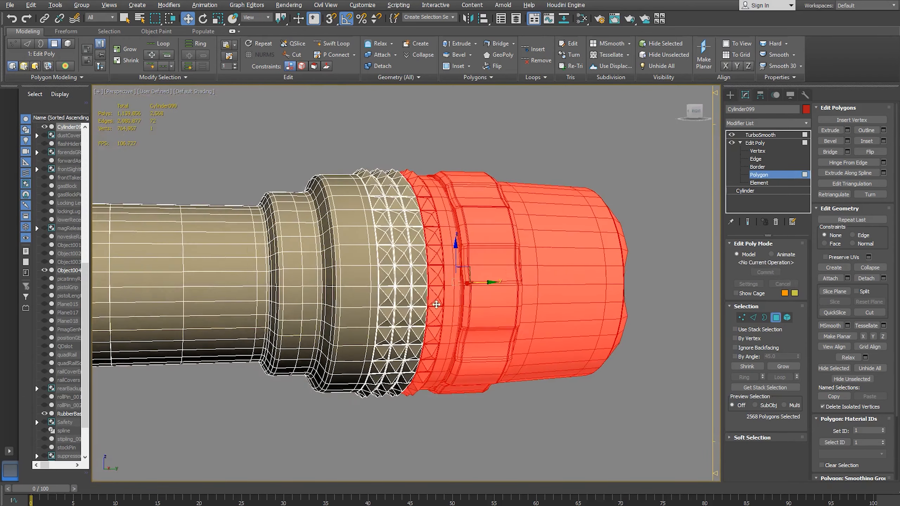
Select the vertices around the knurling seam and weld them with a 0.01" threshold.
click(758, 151)
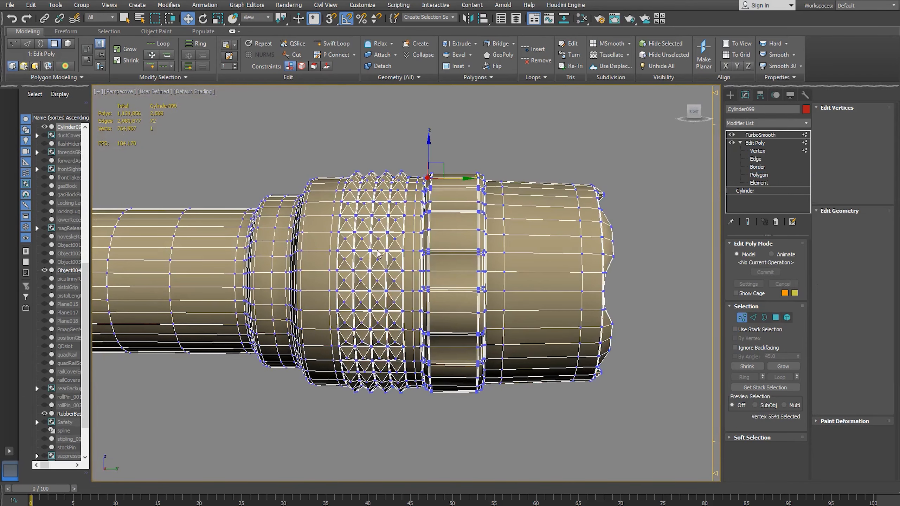
drag(466, 446, 436, 445)
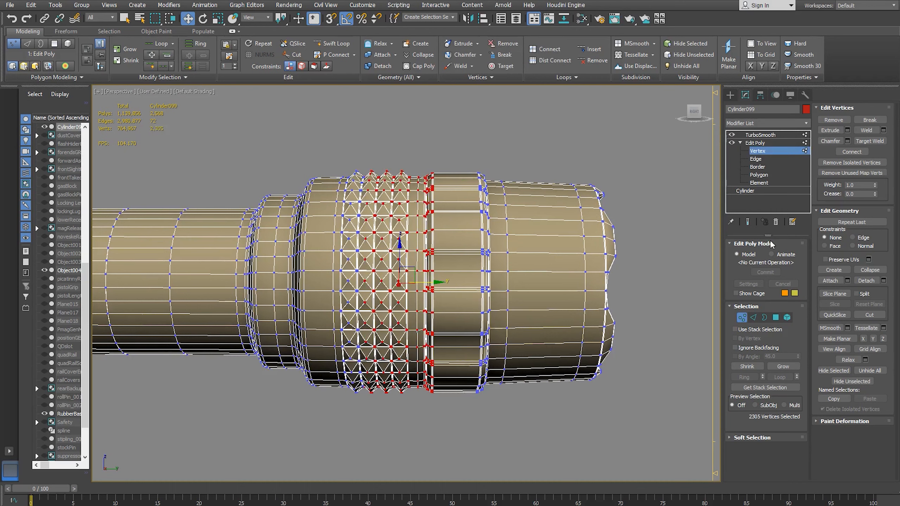
click(883, 130)
scroll(471, 271, up, 5)
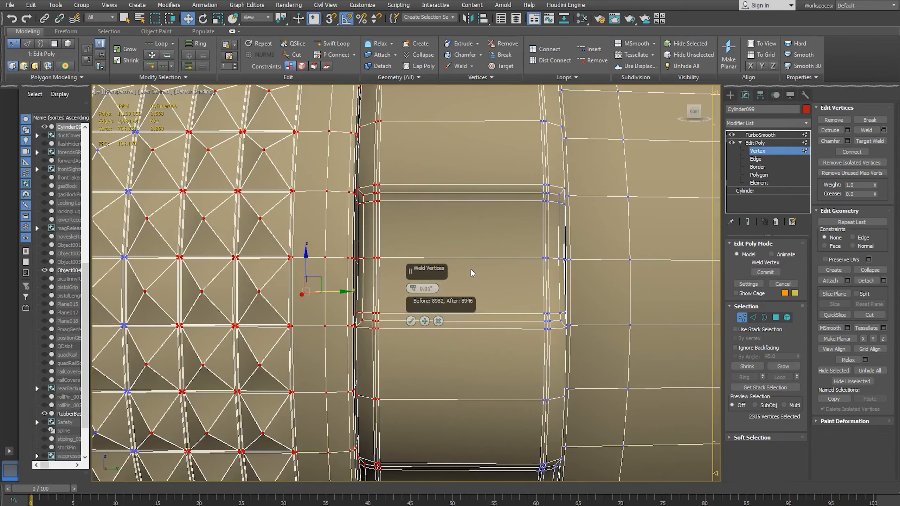
scroll(224, 221, down, 2)
scroll(289, 227, up, 6)
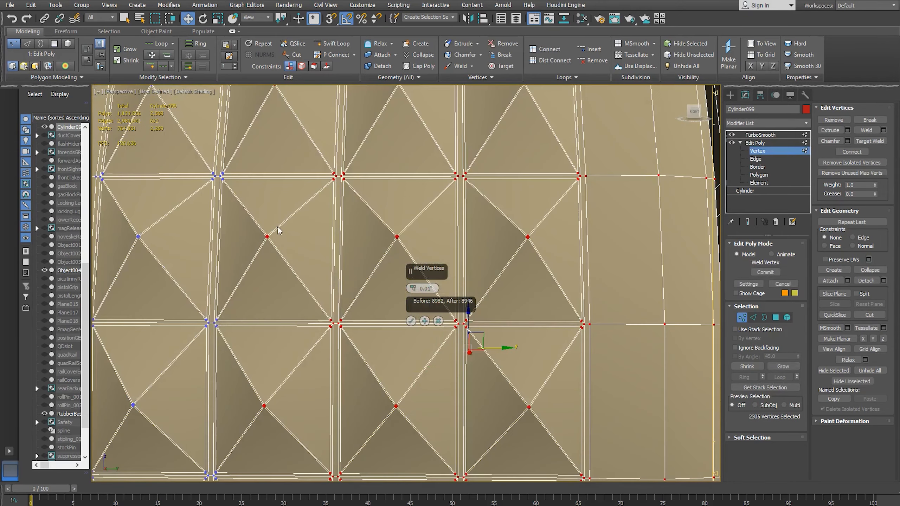
middle_drag(278, 227, 244, 231)
scroll(328, 213, up, 4)
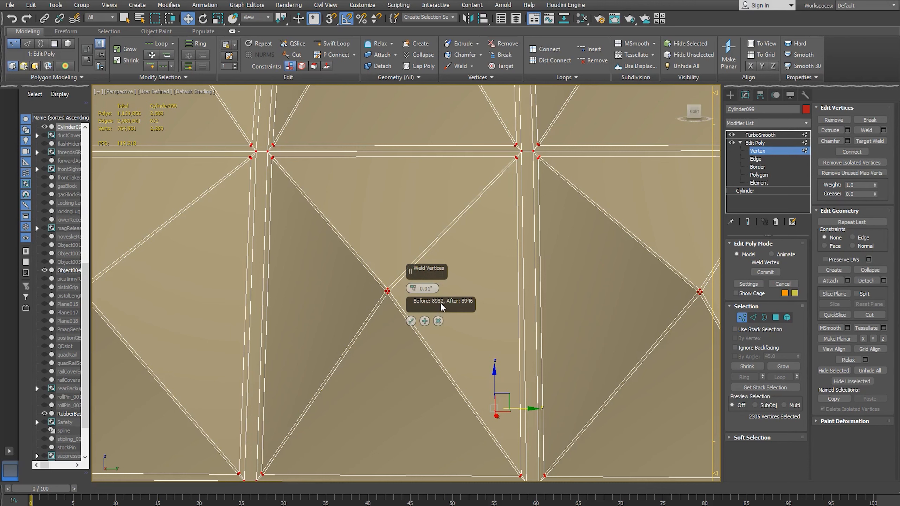
click(410, 321)
scroll(438, 271, down, 6)
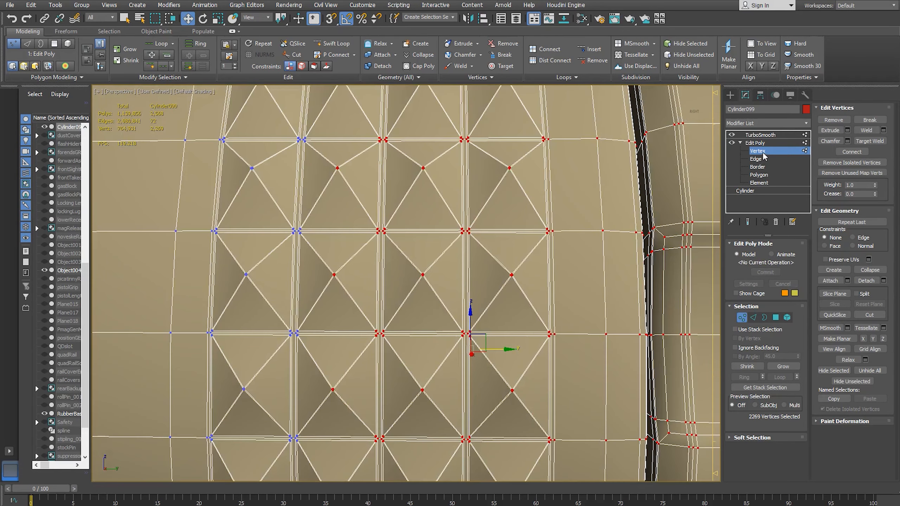
Leave vertex editing and check the smoothed knurling at the TurboSmooth level.
click(767, 151)
click(762, 134)
scroll(461, 246, down, 5)
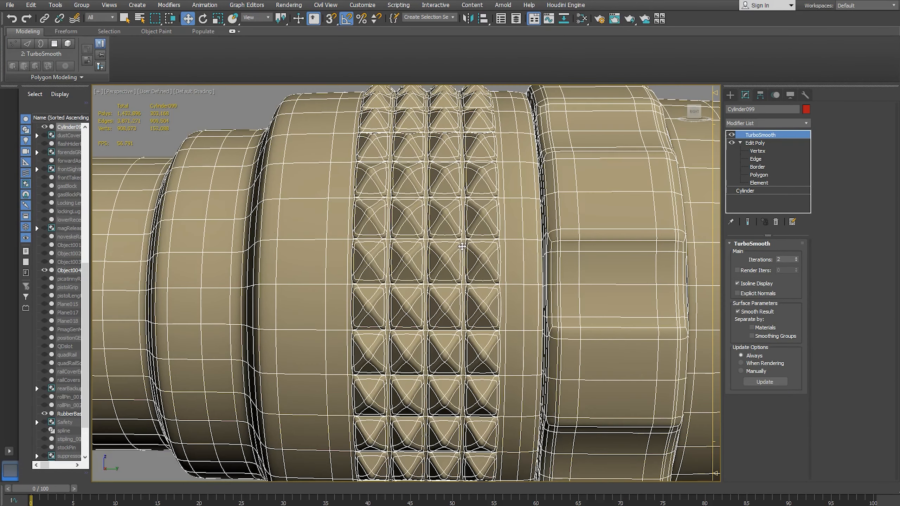
scroll(272, 230, down, 3)
click(234, 119)
alt+middle_drag(397, 212, 369, 235)
click(367, 256)
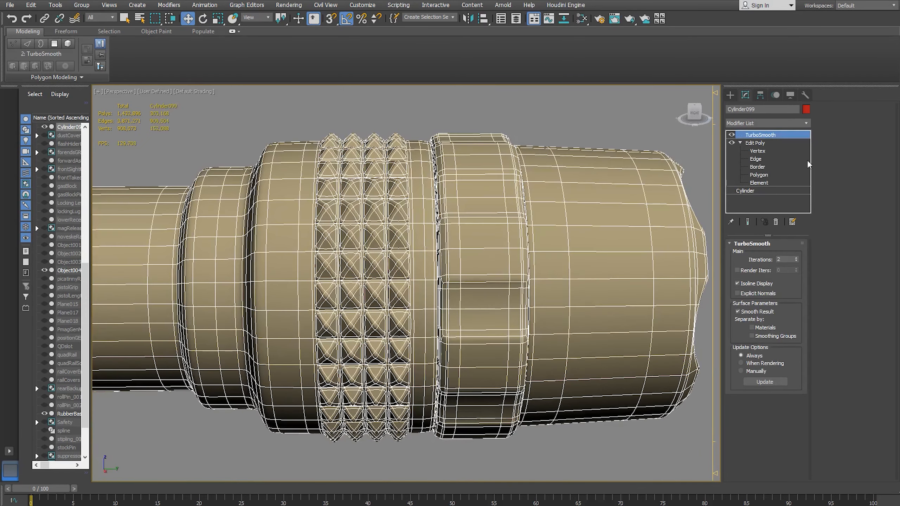
In the Left view, select the polygons of the four knurl rows and the narrow ring beside them on the body side.
click(760, 175)
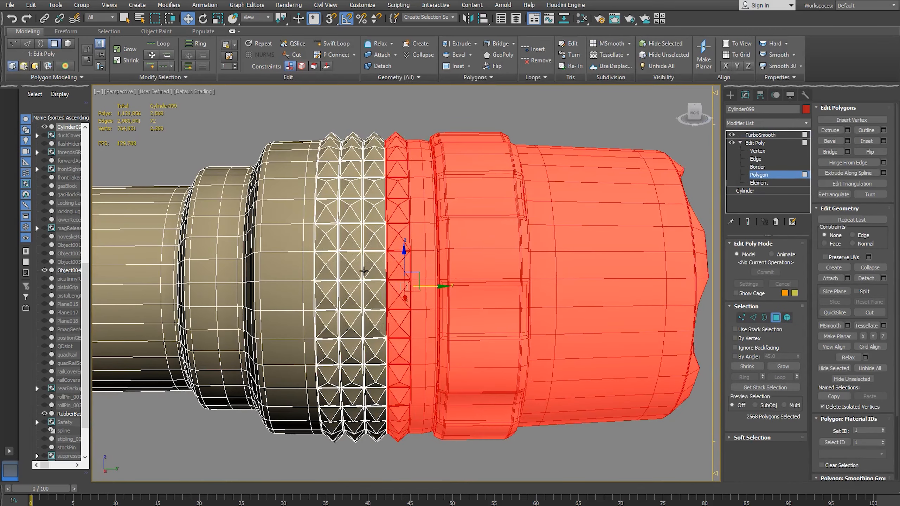
key(alt+w)
middle_click(209, 387)
key(alt+w)
middle_drag(561, 268, 464, 244)
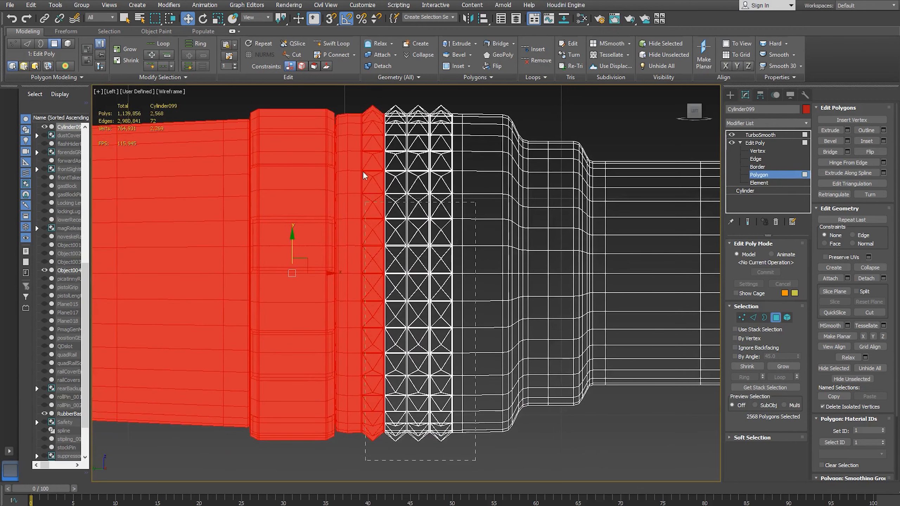
drag(357, 102, 357, 103)
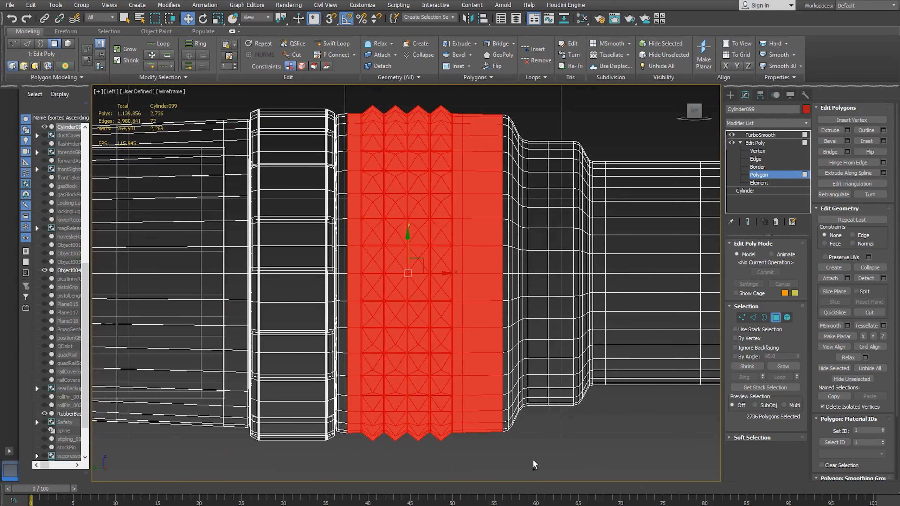
ctrl+drag(464, 90, 475, 87)
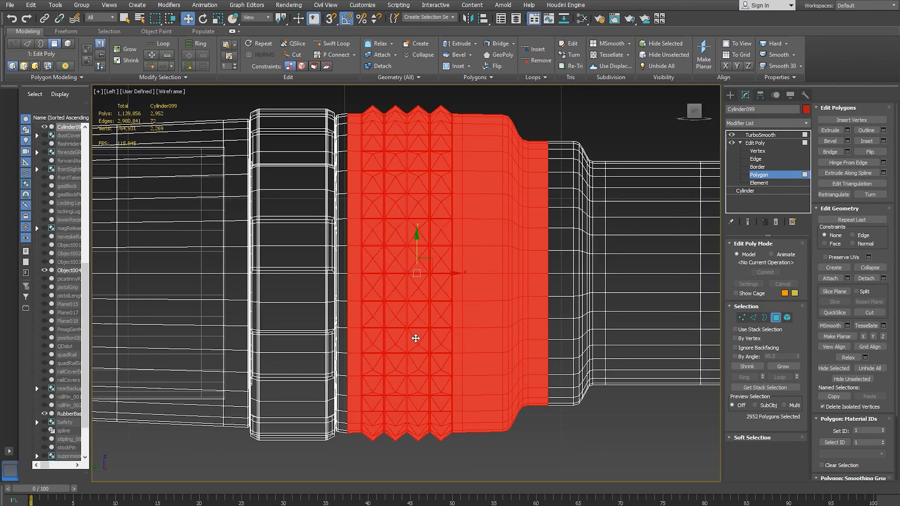
key(ctrl+z)
alt+drag(542, 455, 480, 95)
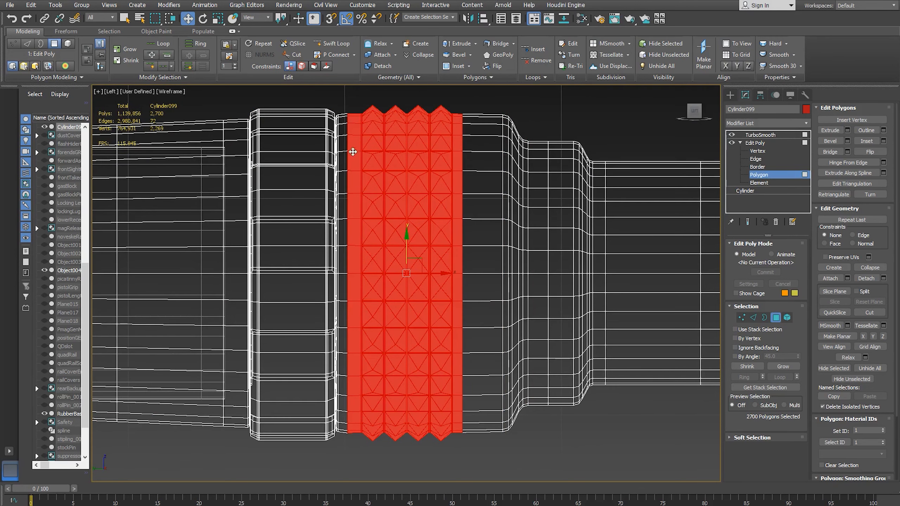
alt+drag(365, 418, 358, 456)
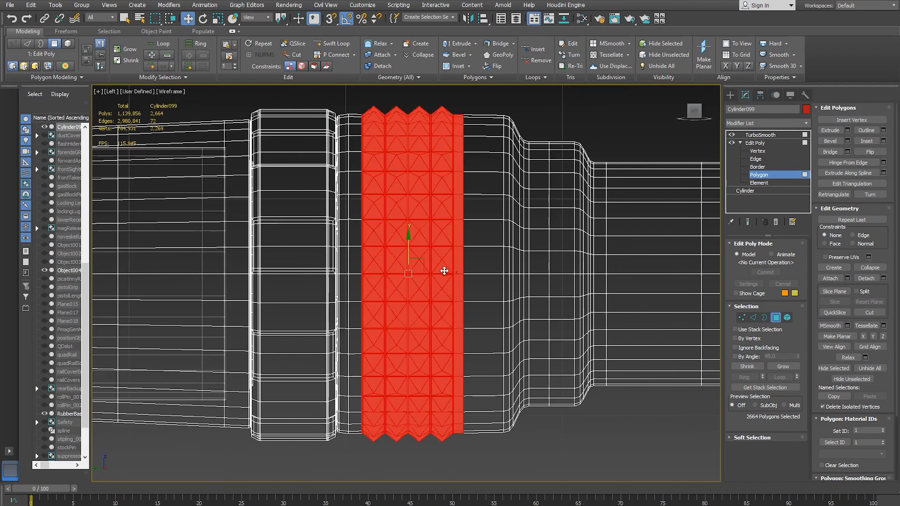
Shade the Left view and scale the selected knurl rows wider along the flashlight's X axis.
key(F3)
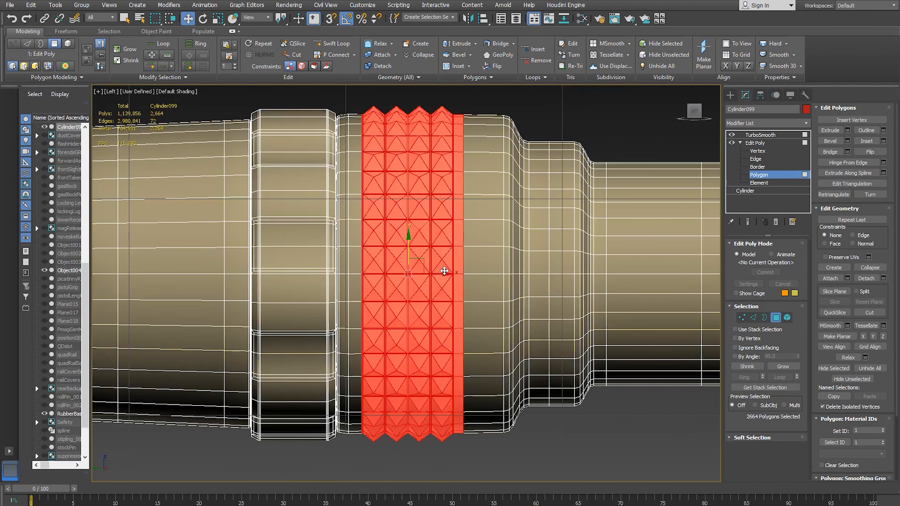
scroll(444, 271, up, 3)
key(r)
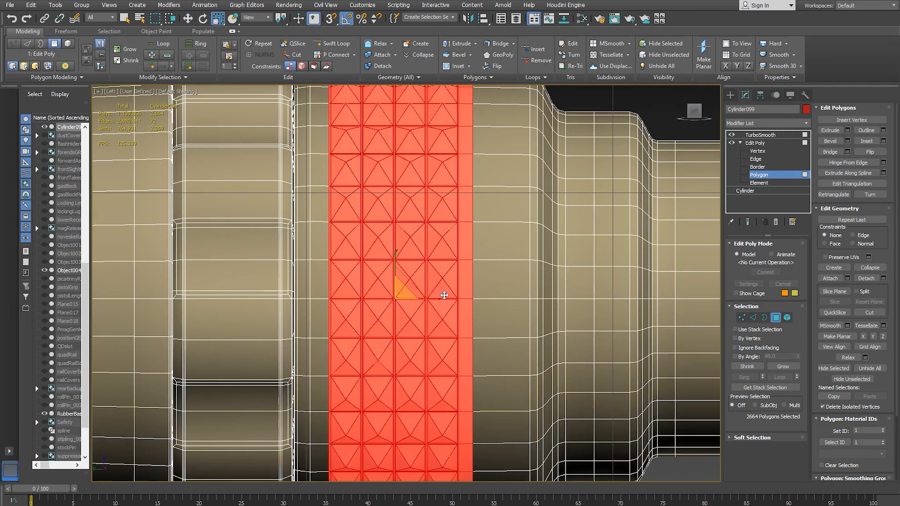
mouse_move(445, 300)
mouse_down()
mouse_move(456, 302)
mouse_move(444, 307)
mouse_move(450, 298)
mouse_up()
key(w)
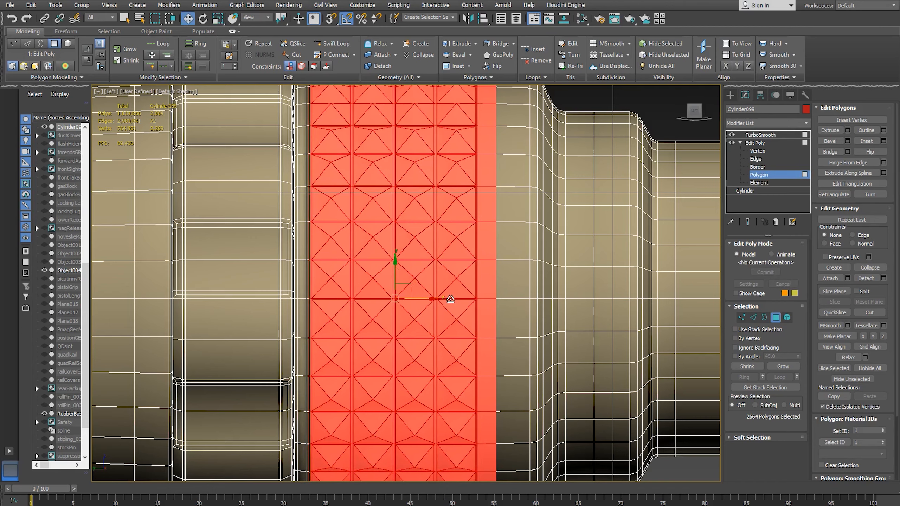
Move the widened knurl rows along X toward the body to reposition them on the head.
drag(432, 300, 448, 299)
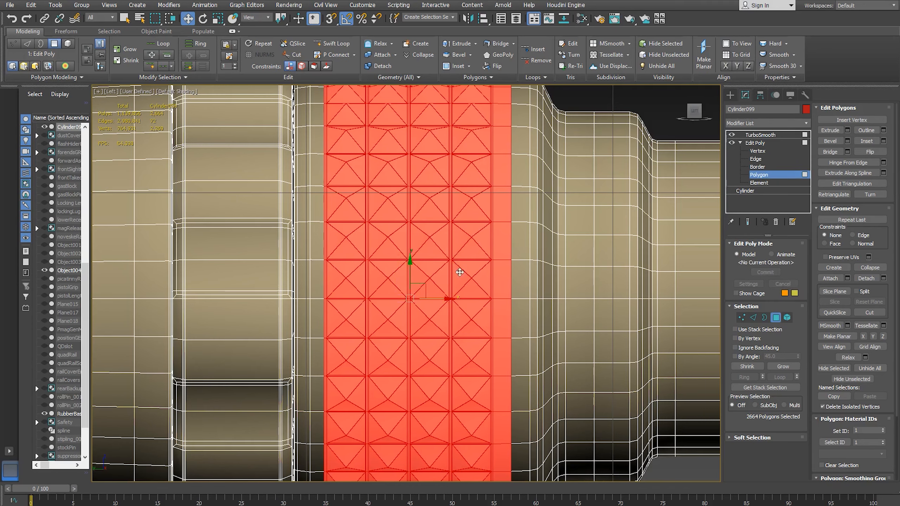
drag(444, 299, 450, 299)
middle_drag(499, 280, 479, 315)
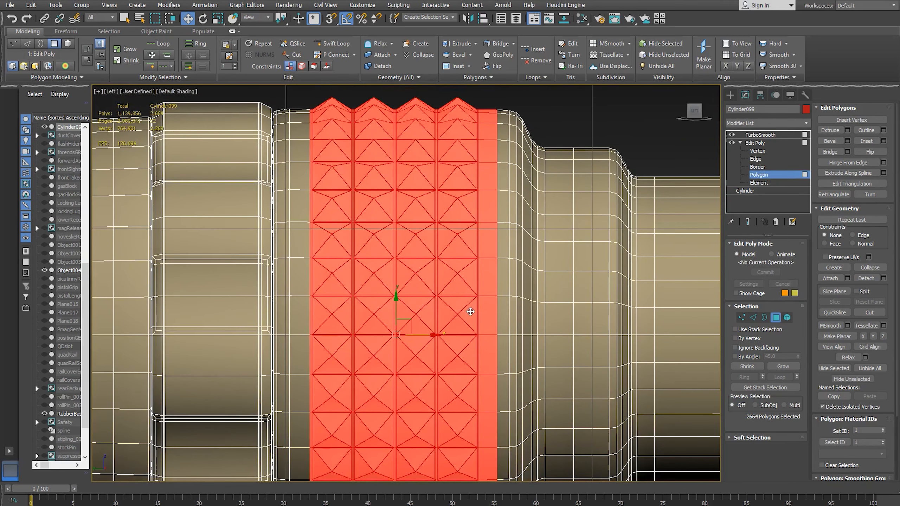
scroll(468, 308, down, 5)
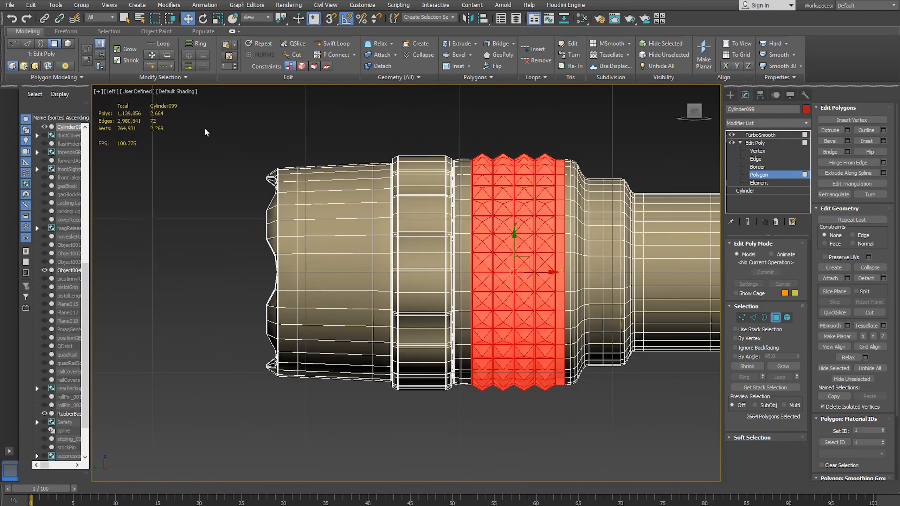
Select the front section ahead of the knurling, convert it to vertices, and move them along X closer to the knurl rows.
drag(458, 459, 465, 466)
click(773, 151)
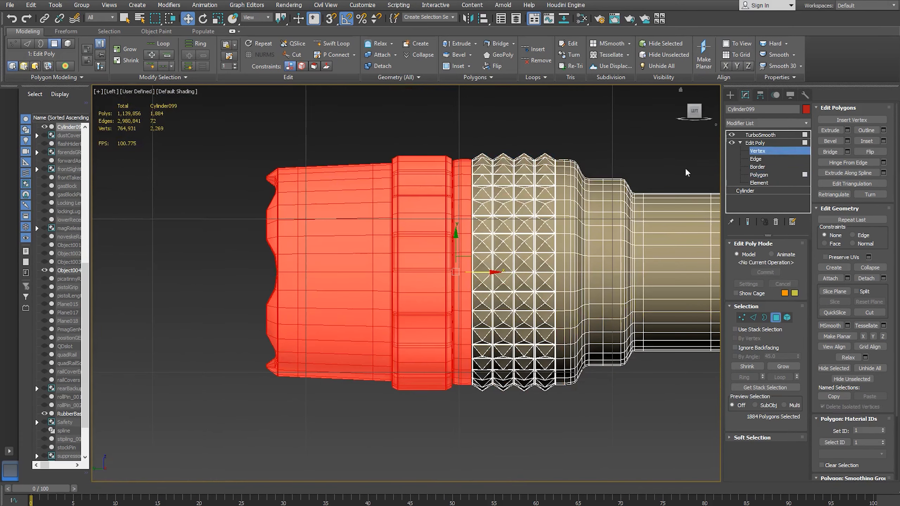
drag(463, 433, 463, 433)
drag(405, 273, 410, 272)
middle_drag(499, 276, 410, 285)
scroll(421, 279, up, 2)
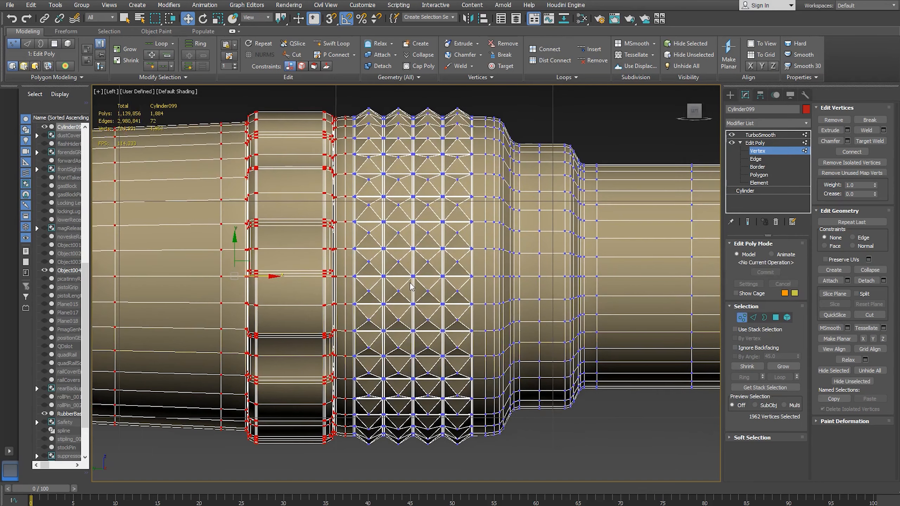
scroll(410, 286, down, 3)
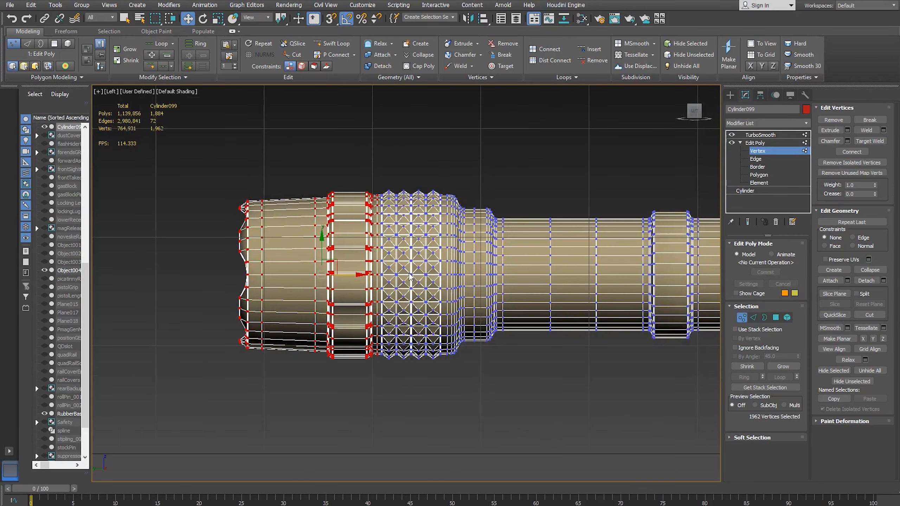
Return to the Perspective view, leave vertex editing and deselect the flashlight.
key(alt+w)
middle_click(543, 251)
key(alt+w)
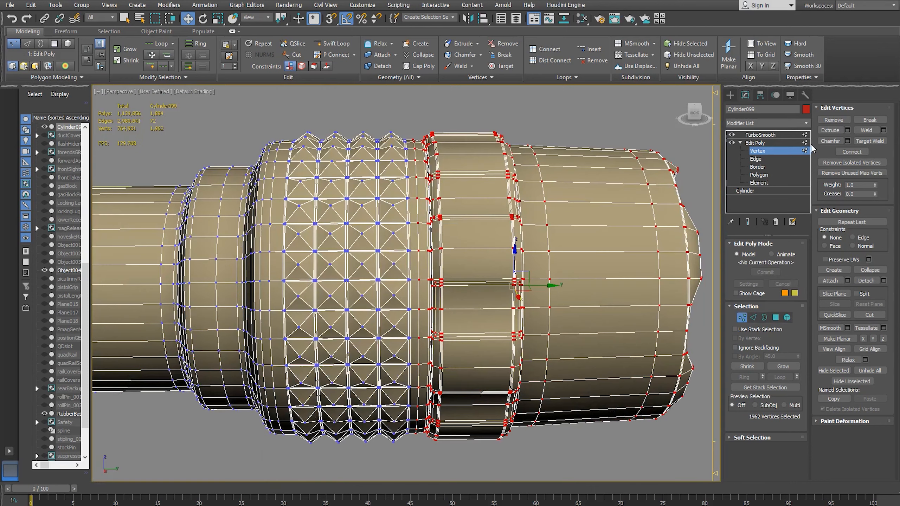
click(766, 153)
click(524, 127)
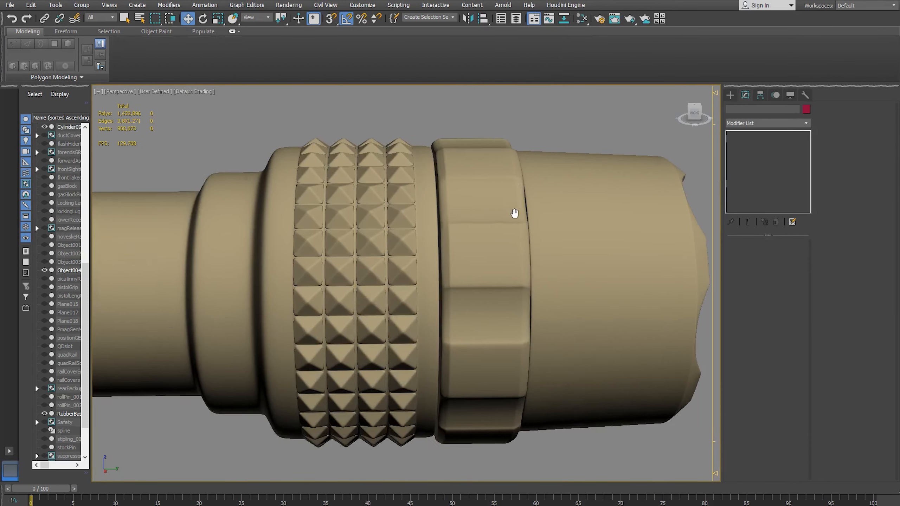
Examine the smoothed flashlight head and the knurled section at the tail end.
scroll(483, 296, down, 2)
scroll(448, 322, down, 4)
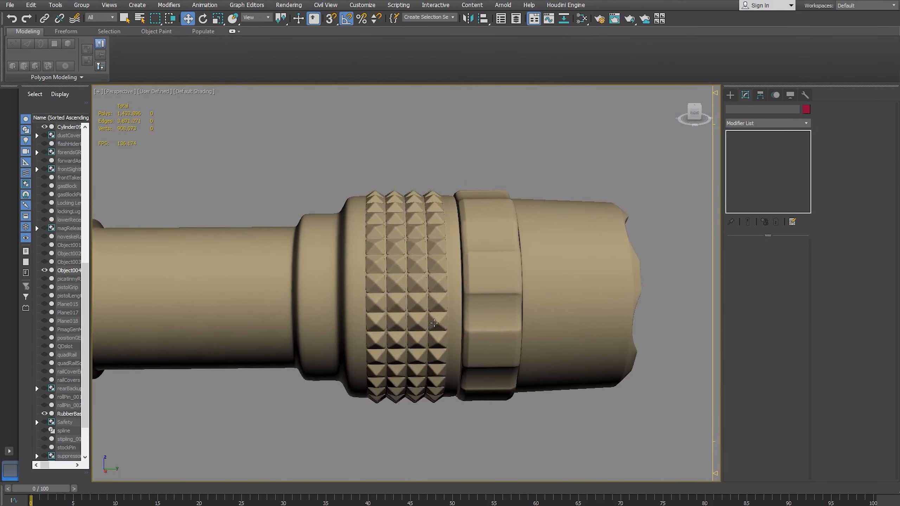
alt+middle_drag(427, 329, 467, 311)
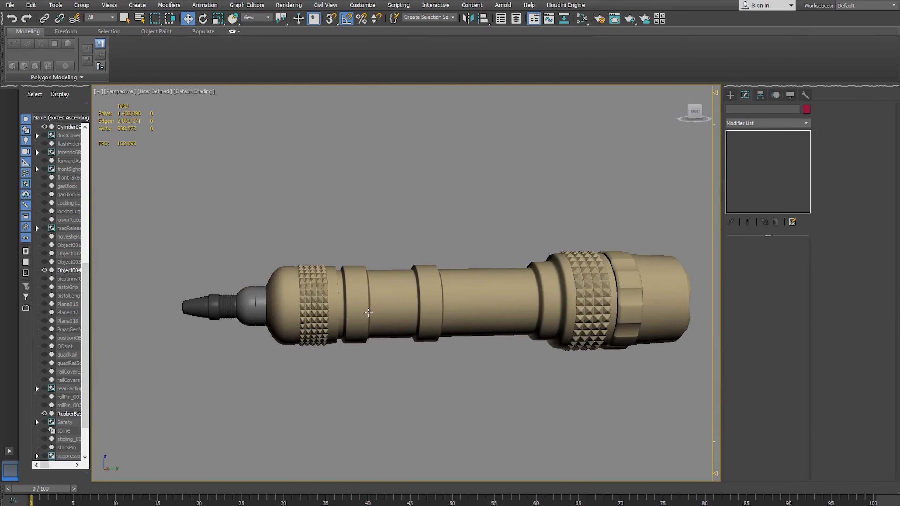
middle_drag(335, 318, 363, 315)
scroll(349, 279, up, 6)
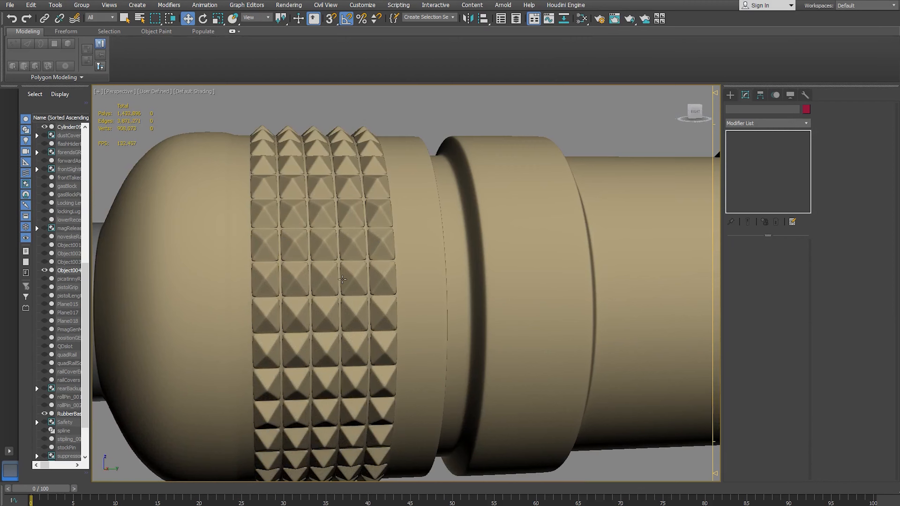
Select the flashlight and add a Swift Loop edge between the tail cap's raised step and the knurled rows.
click(343, 278)
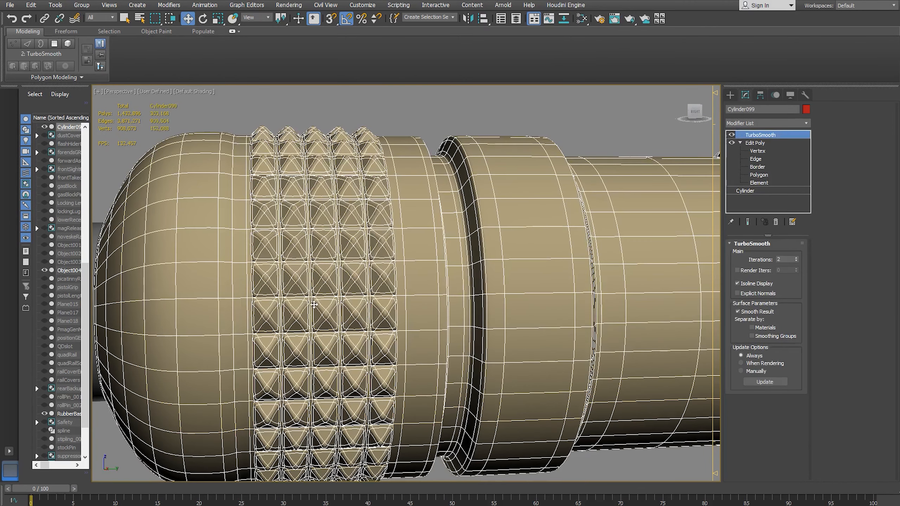
click(757, 159)
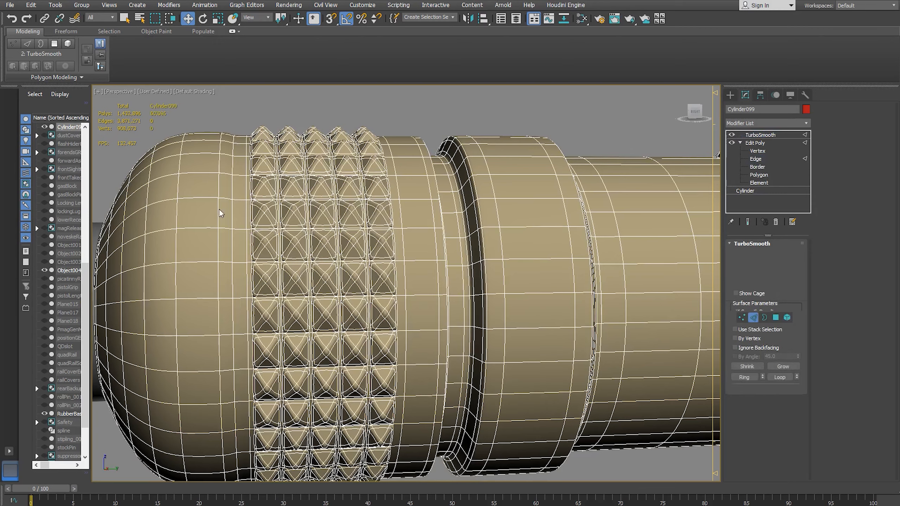
scroll(220, 229, down, 2)
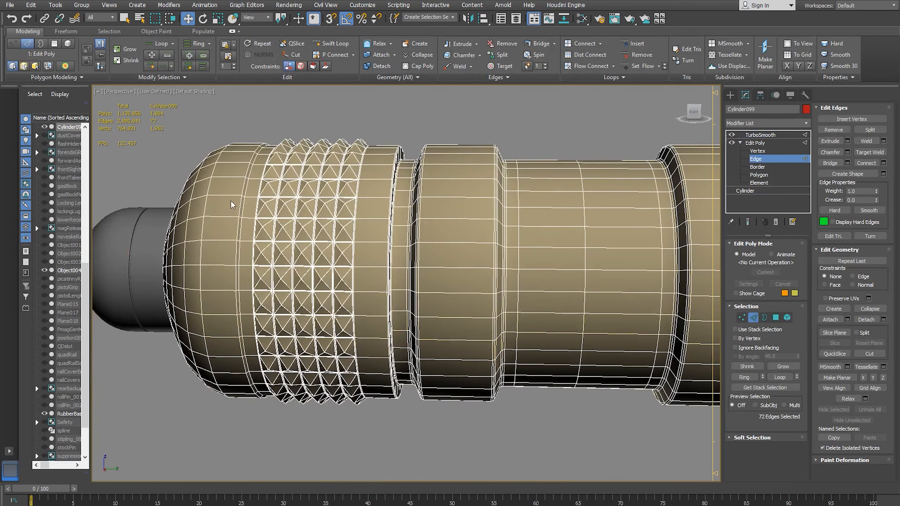
scroll(236, 208, up, 1)
scroll(287, 235, up, 2)
scroll(329, 153, up, 2)
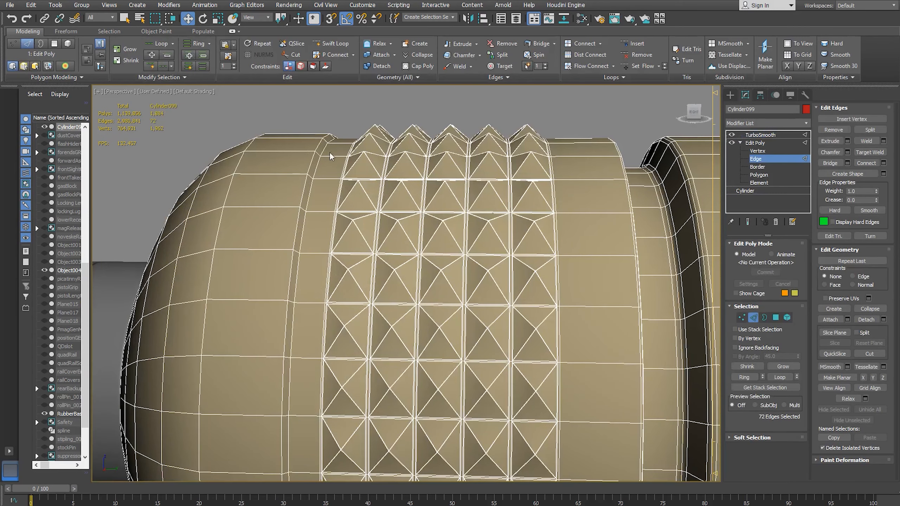
click(331, 43)
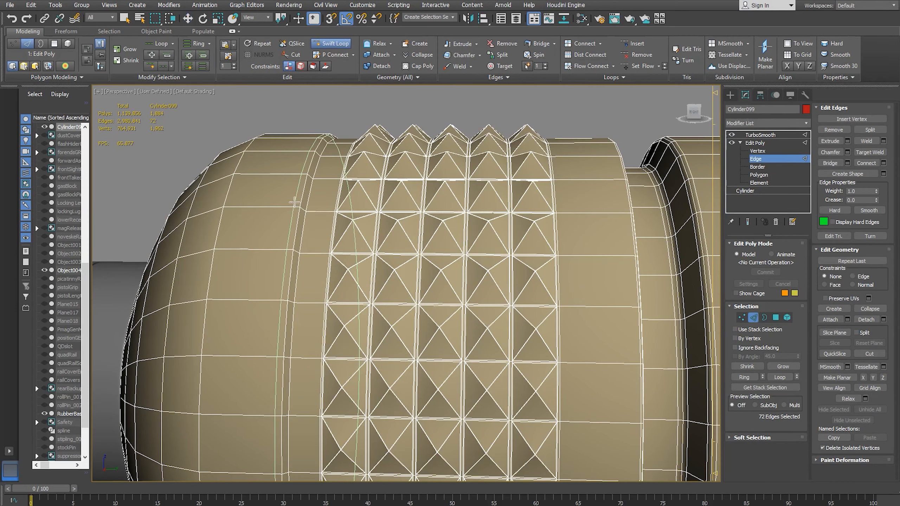
click(307, 305)
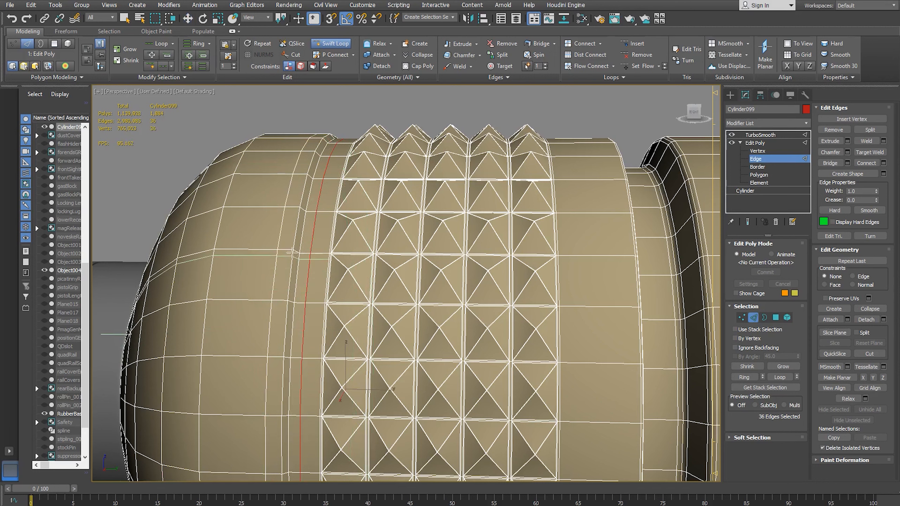
Select the two edge loops along the tail cap's raised step and chamfer them by 0.147" with 1 segment.
key(w)
double_click(297, 232)
ctrl+double_click(300, 239)
click(848, 152)
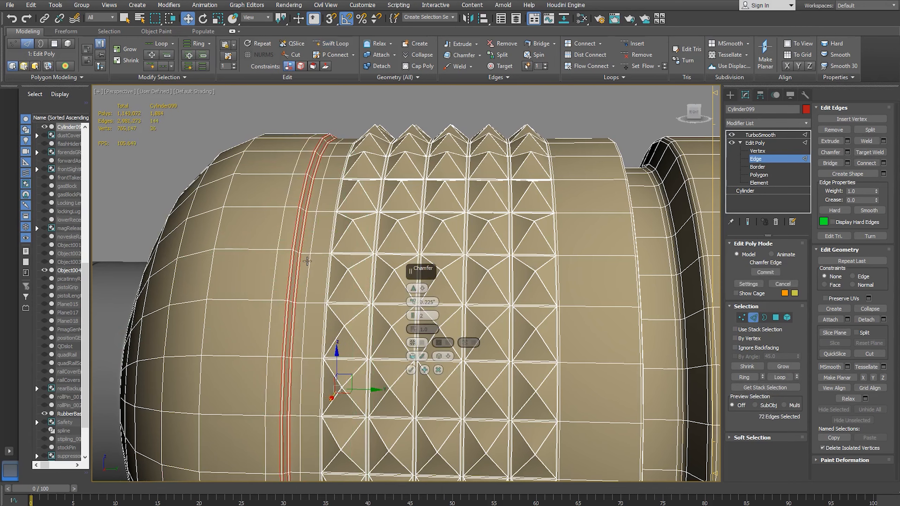
scroll(306, 260, up, 3)
drag(415, 320, 415, 324)
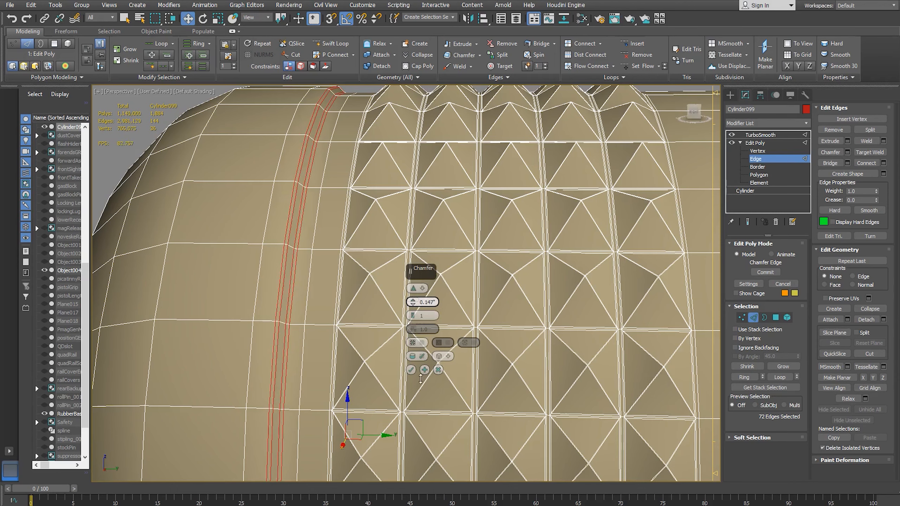
click(411, 370)
Leave edge editing, deselect the flashlight, and inspect the smoothed chamfer beside the tail knurling.
scroll(359, 318, down, 5)
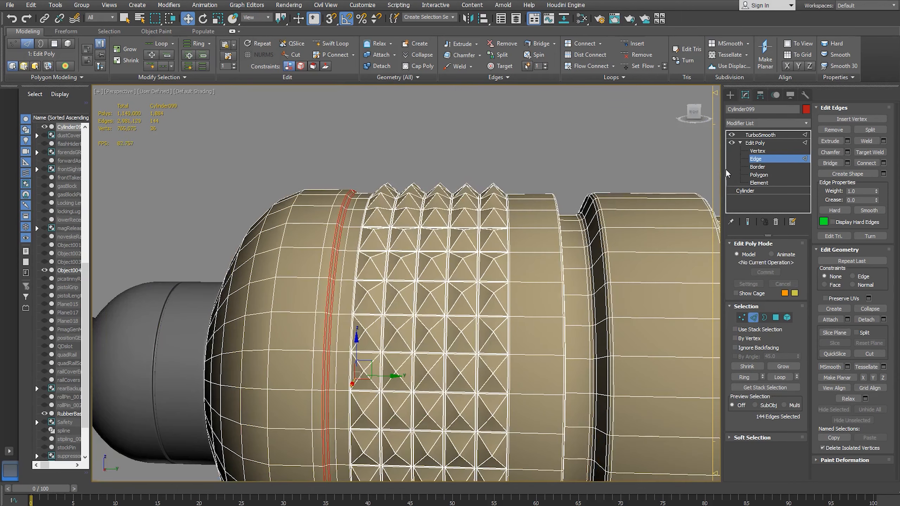
click(767, 158)
click(477, 144)
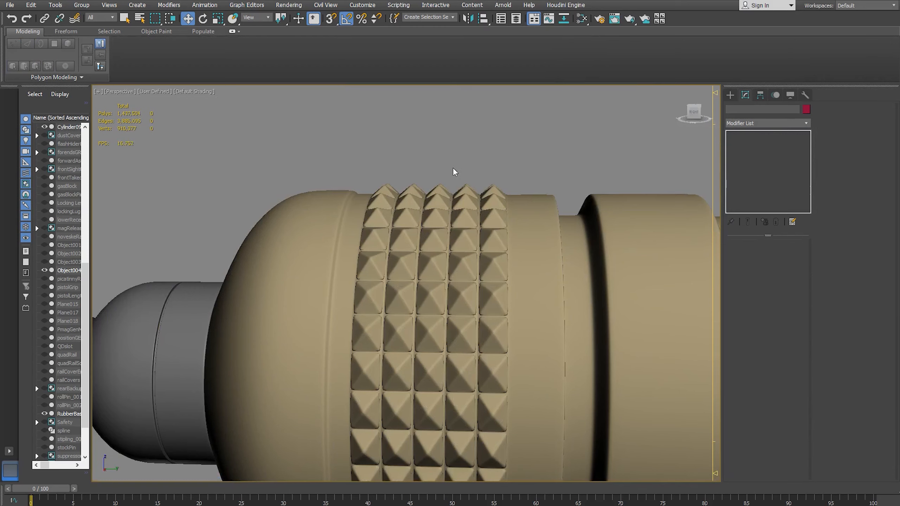
scroll(391, 305, down, 3)
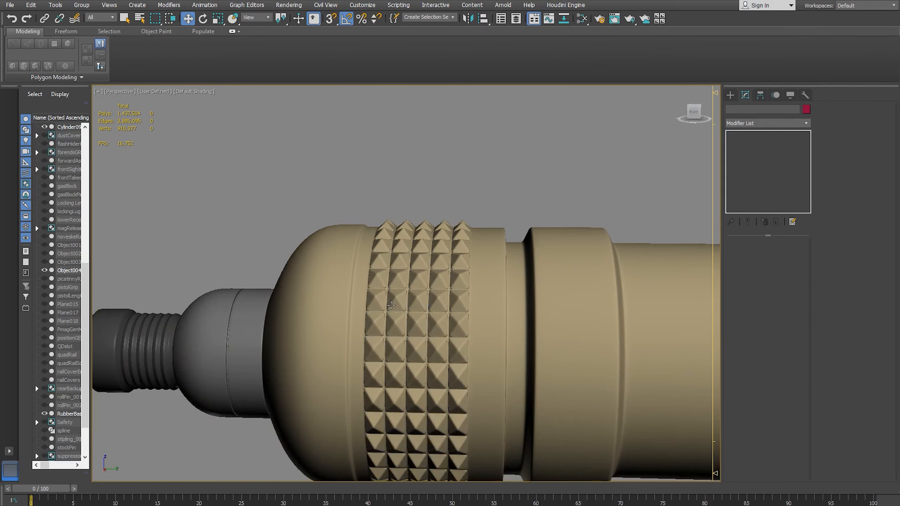
scroll(391, 305, up, 3)
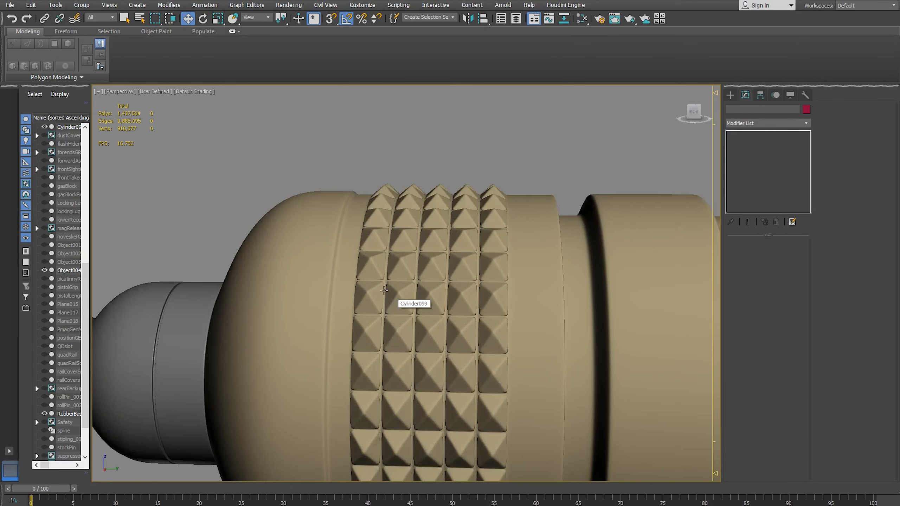
Reselect the flashlight and bring its knurled tail section into the Left view.
click(454, 290)
scroll(471, 249, down, 2)
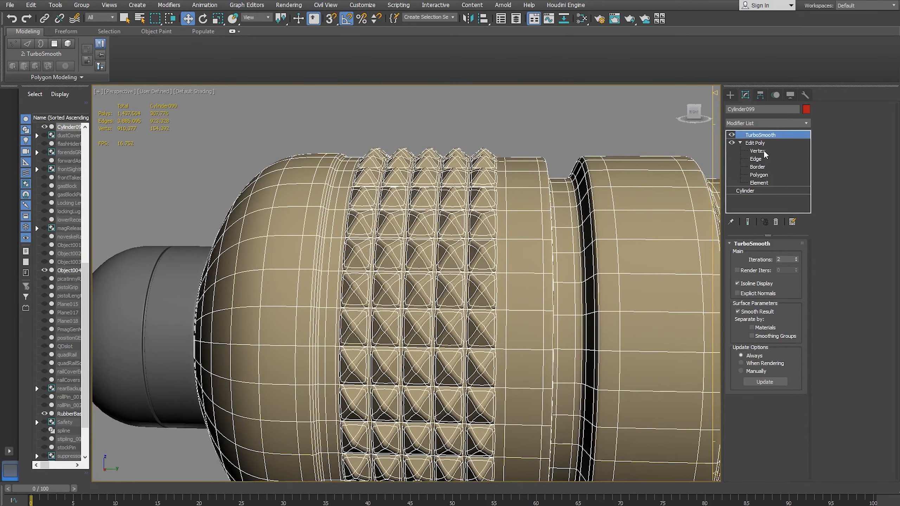
key(alt+w)
click(234, 416)
key(alt+w)
middle_drag(684, 284, 290, 333)
scroll(464, 337, up, 3)
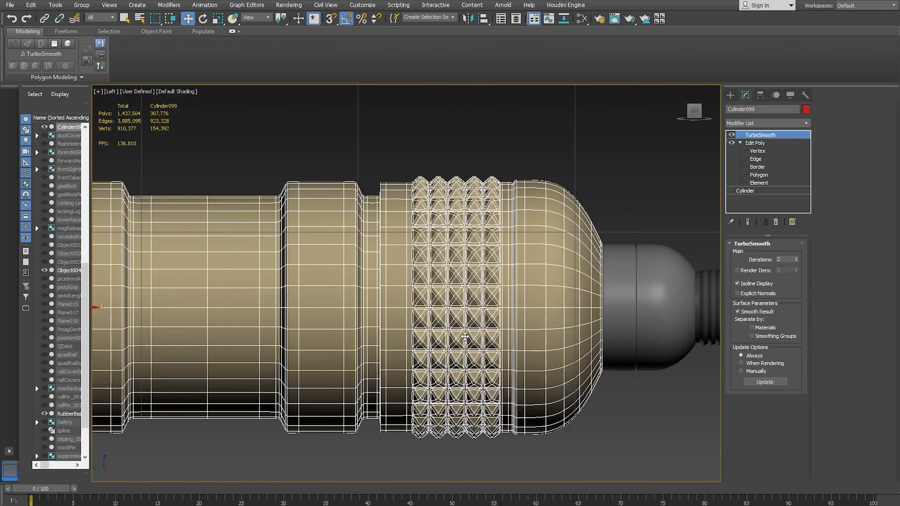
Select all vertices of the tail knurling, move them along X toward the body, and scale them slightly wider along X.
click(758, 151)
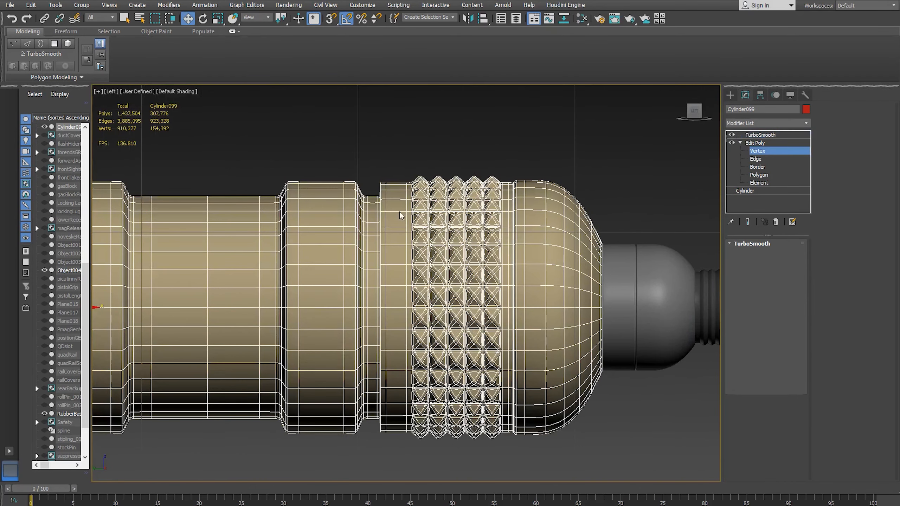
drag(403, 163, 507, 499)
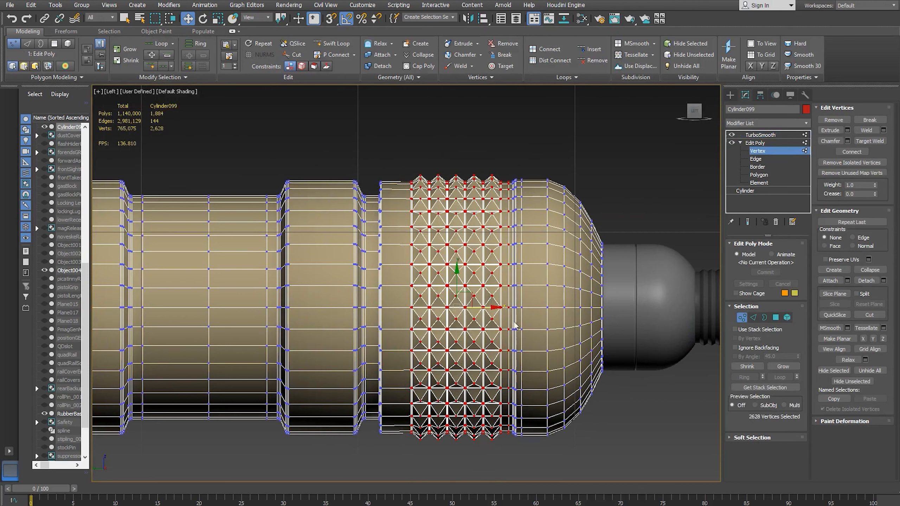
drag(493, 307, 483, 307)
key(r)
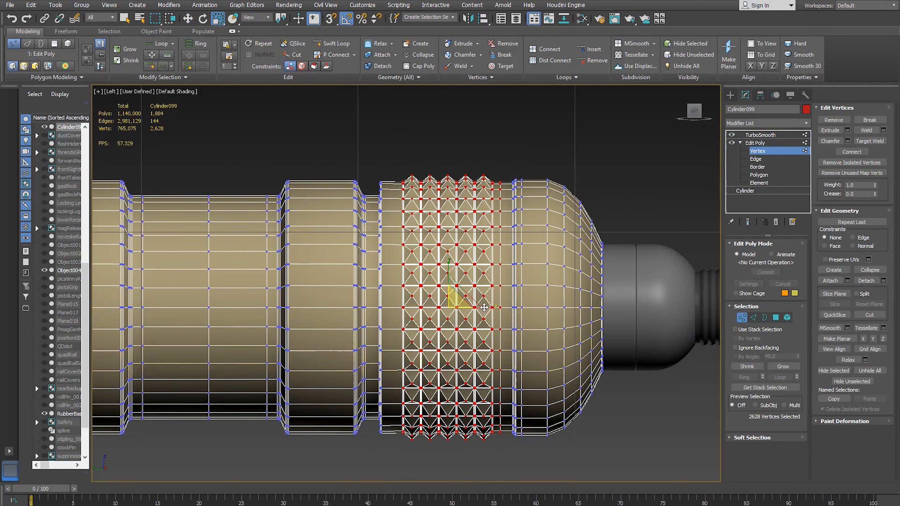
drag(490, 308, 489, 310)
Remove the extra edge loop between the tail knurling and the chamfered step, including its vertices.
scroll(506, 238, up, 5)
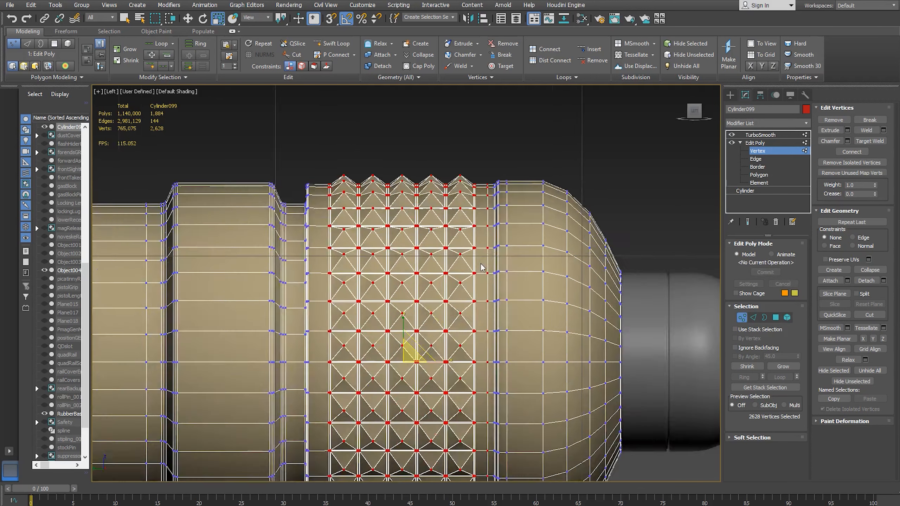
click(757, 159)
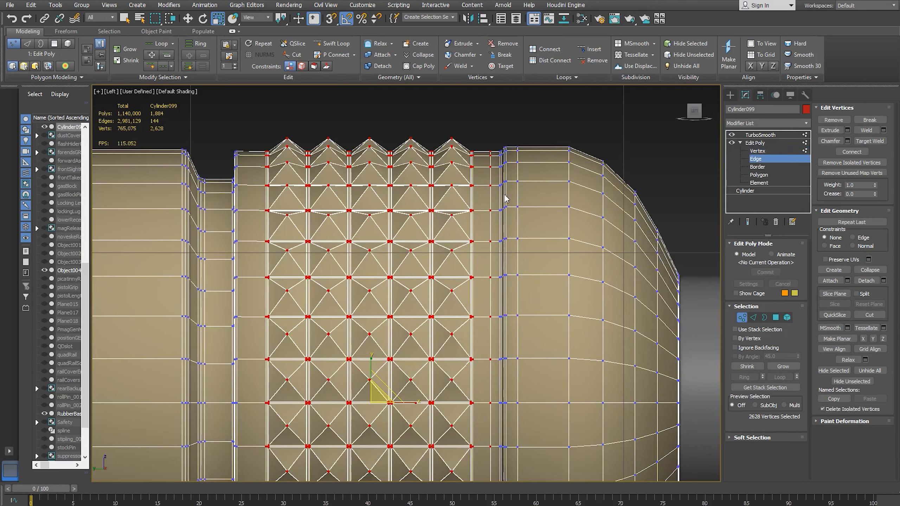
double_click(491, 230)
key(ctrl+BackSpace)
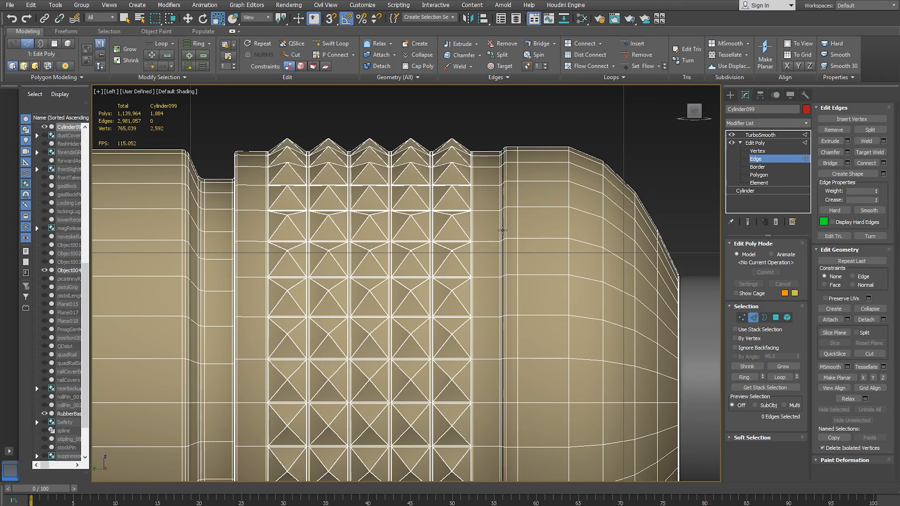
Return to the selected knurl vertices and scale them along X until the rows nearly fill the band.
click(757, 151)
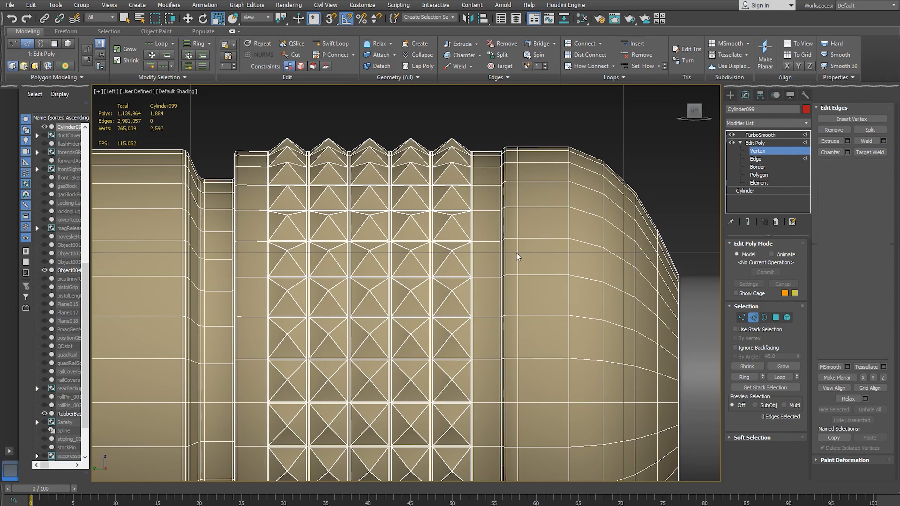
key(ctrl+a)
scroll(435, 267, down, 4)
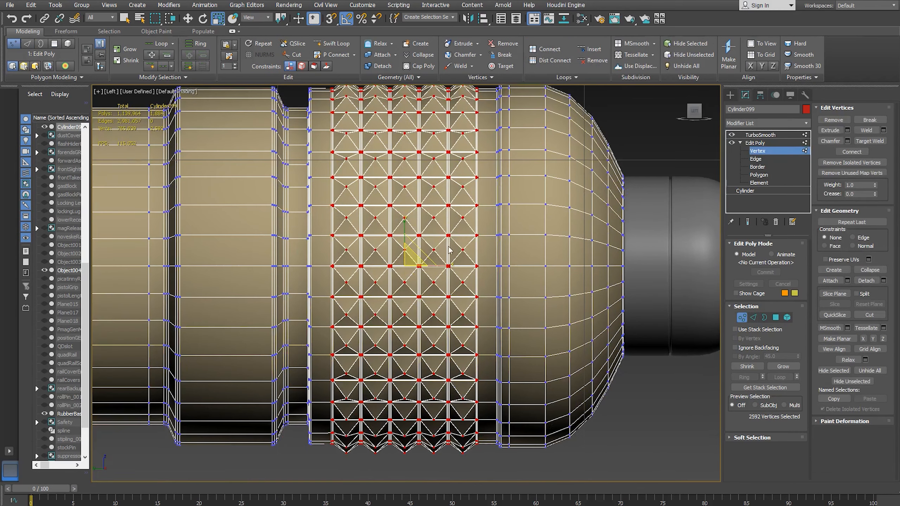
drag(449, 268, 452, 268)
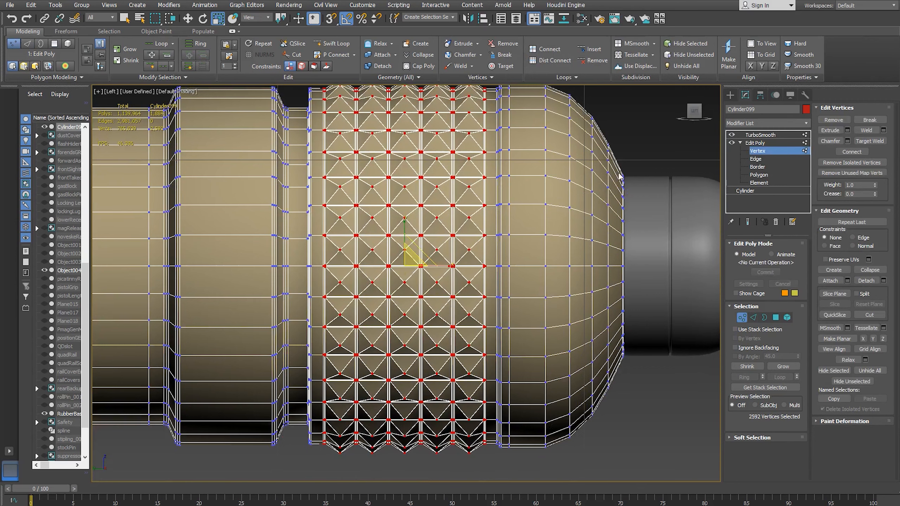
Leave vertex editing, deselect the flashlight, and return to the Perspective view.
click(757, 153)
click(761, 135)
click(642, 412)
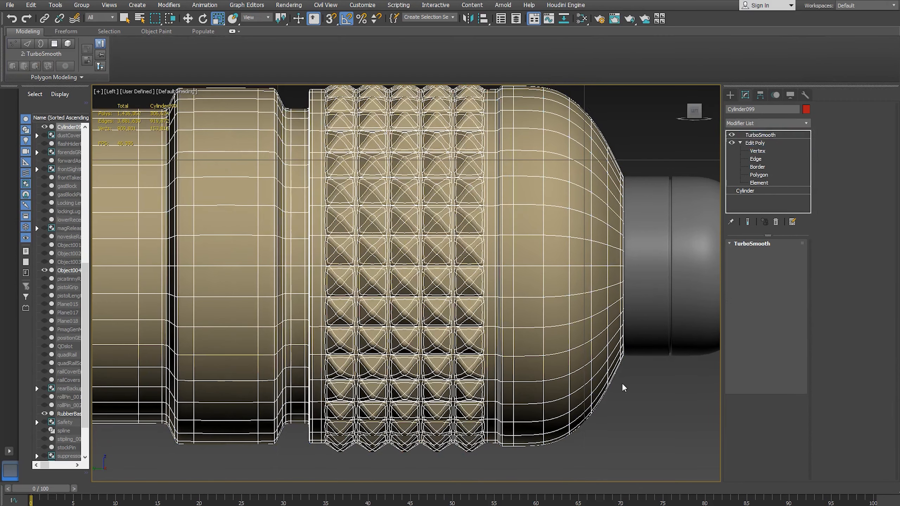
scroll(638, 375, down, 5)
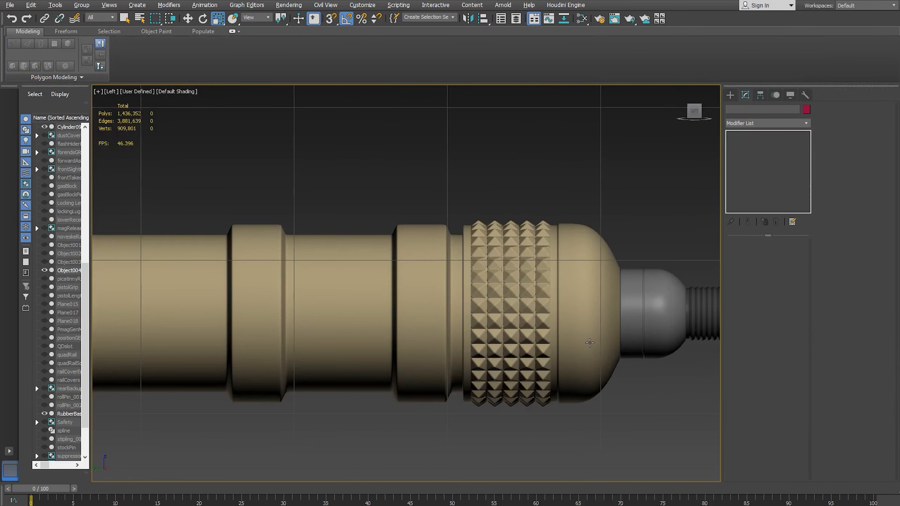
key(alt+w)
middle_click(587, 336)
key(F4)
key(alt+w)
Select the flashlight again and pick the faceted ring ahead of the head knurling as an element.
scroll(517, 298, down, 6)
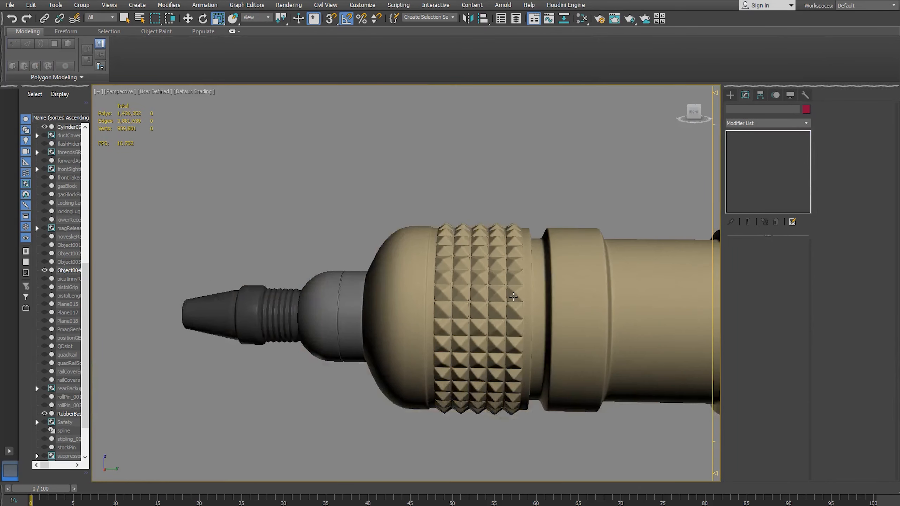
alt+middle_drag(551, 306, 422, 300)
scroll(422, 300, up, 8)
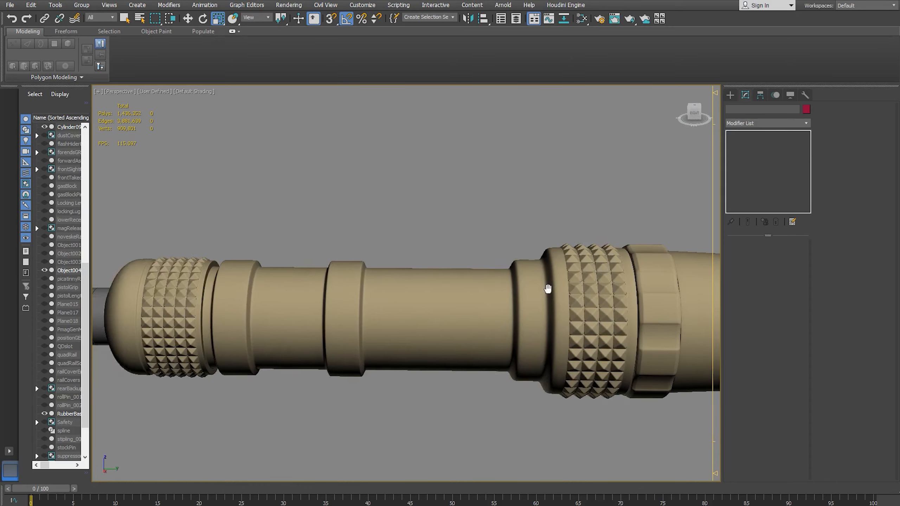
middle_drag(430, 318, 403, 299)
click(416, 286)
click(759, 182)
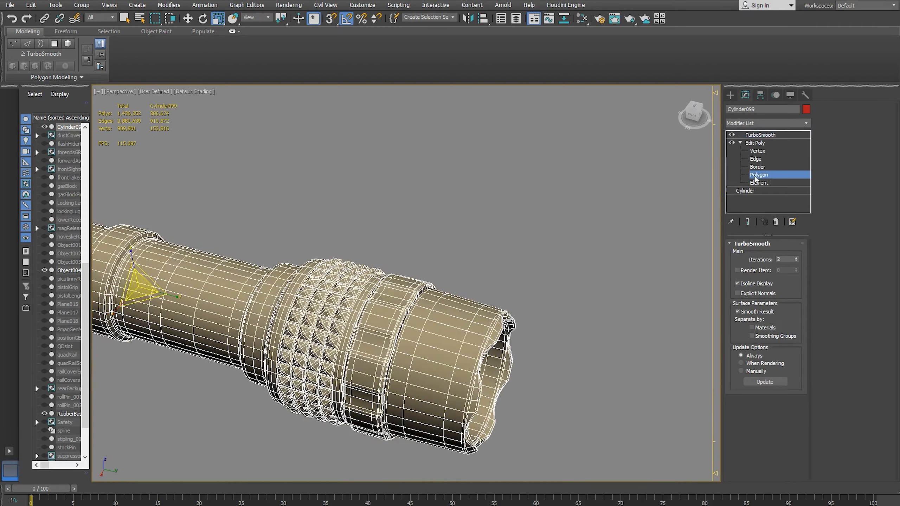
click(379, 311)
click(379, 314)
alt+middle_drag(379, 315, 428, 307)
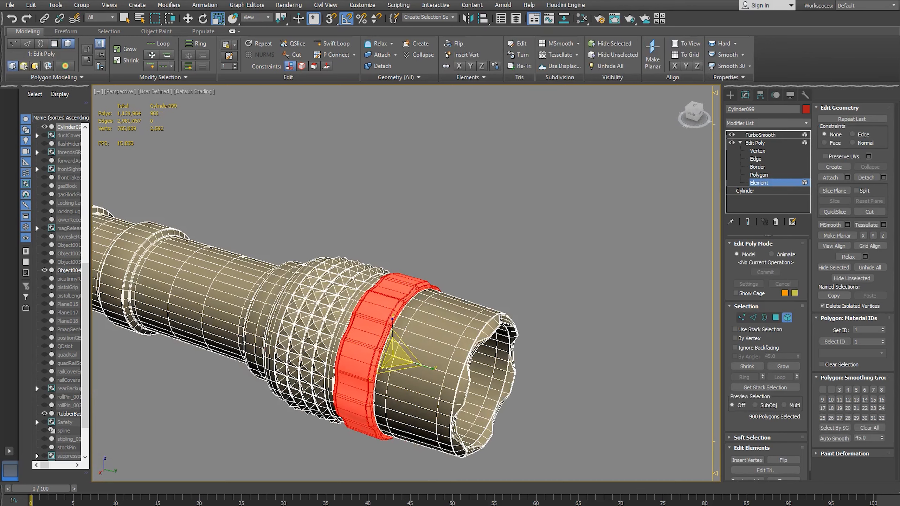
Switch to the browser to check the head ring in the SureFire reference photo, and return to 3ds Max.
click(294, 491)
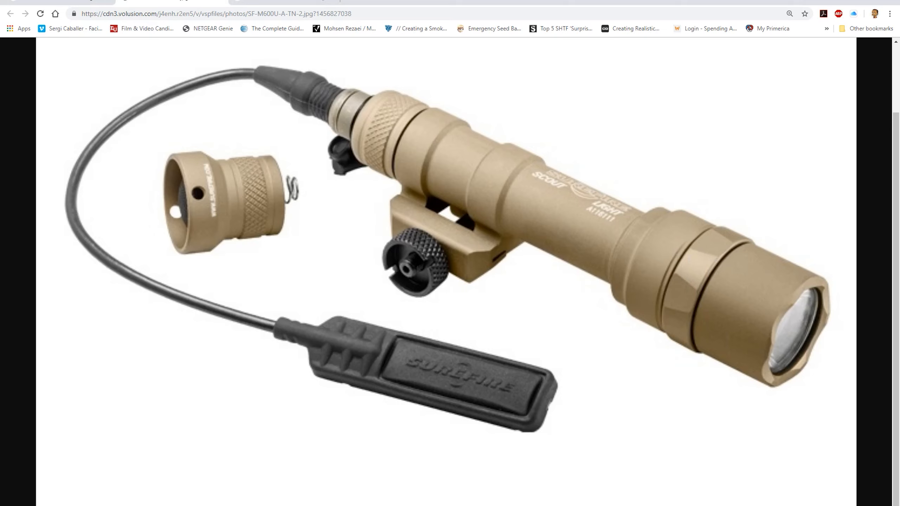
mouse_move(289, 505)
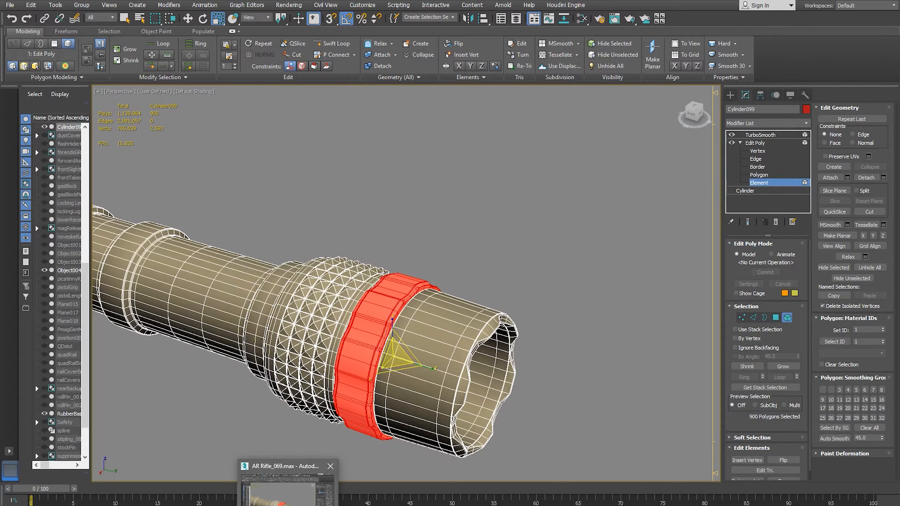
click(288, 503)
Deselect the faceted ring, inspect the flashlight head with smoothing applied, and return to element selection.
alt+middle_drag(407, 232, 359, 384)
click(503, 315)
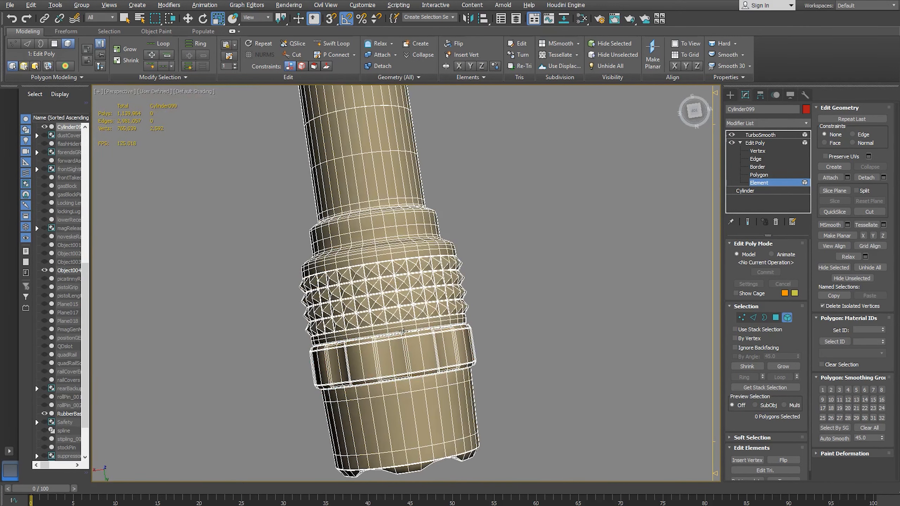
alt+middle_drag(436, 362, 459, 359)
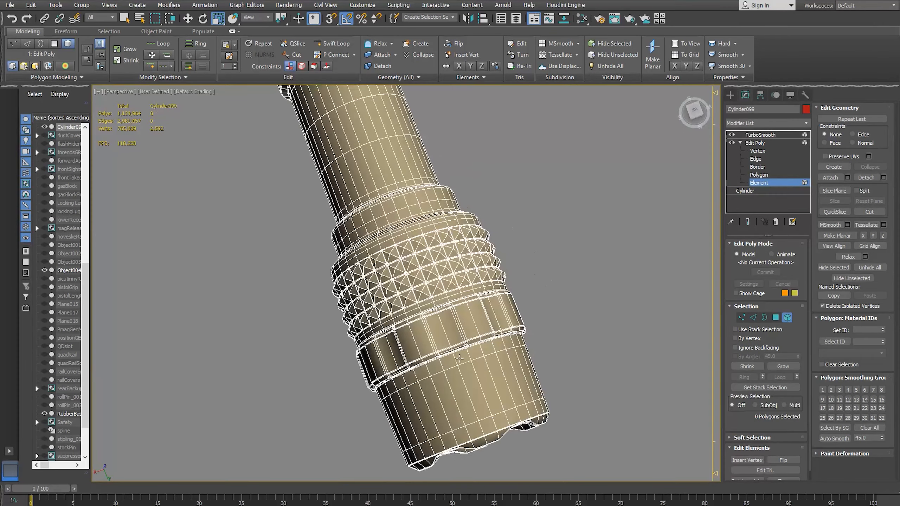
click(754, 143)
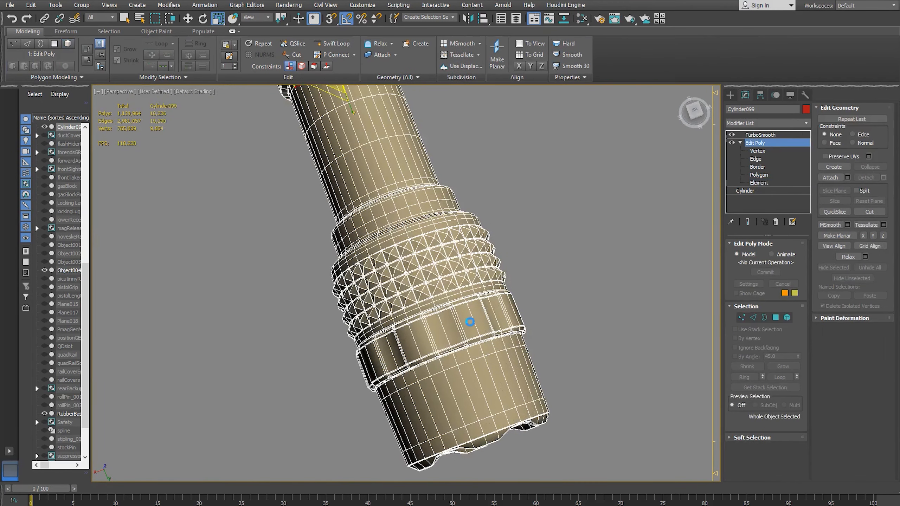
click(760, 134)
click(758, 183)
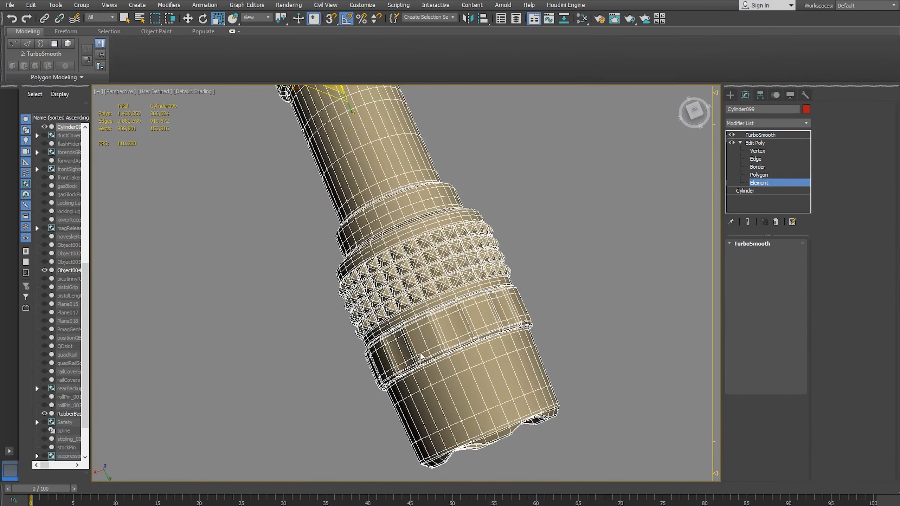
Detach the faceted ring ahead of the head knurling from the flashlight as its own object and isolate it.
click(470, 319)
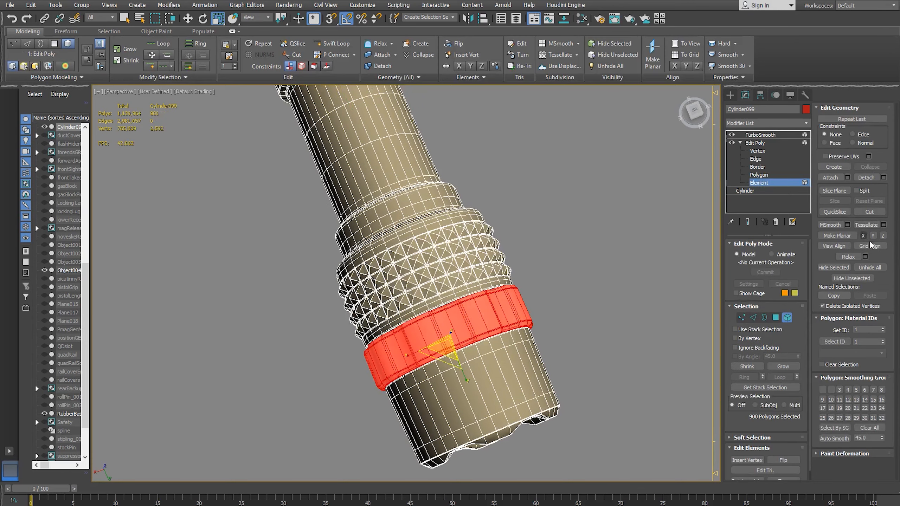
click(866, 177)
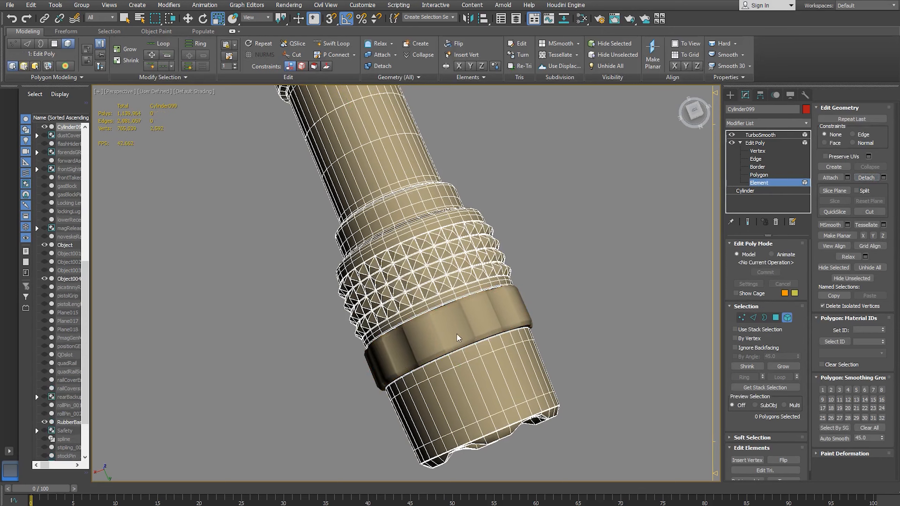
click(770, 186)
click(458, 335)
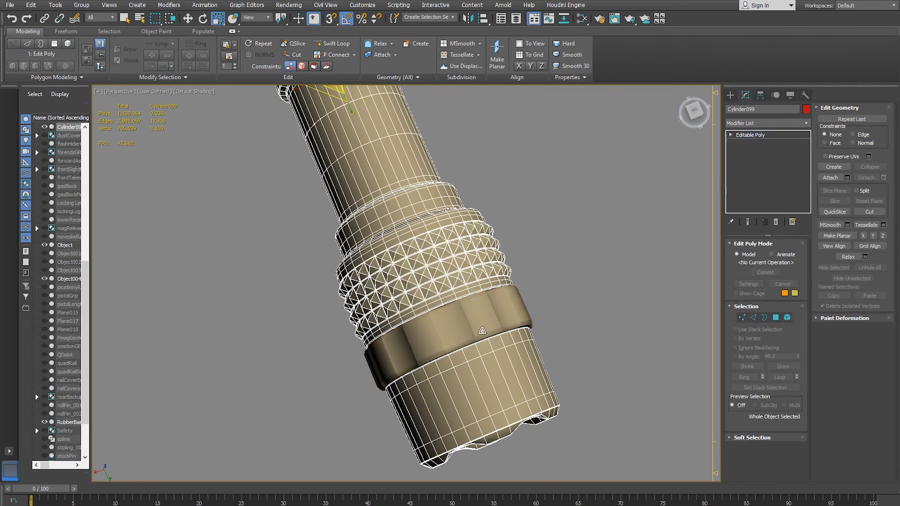
right_click(546, 238)
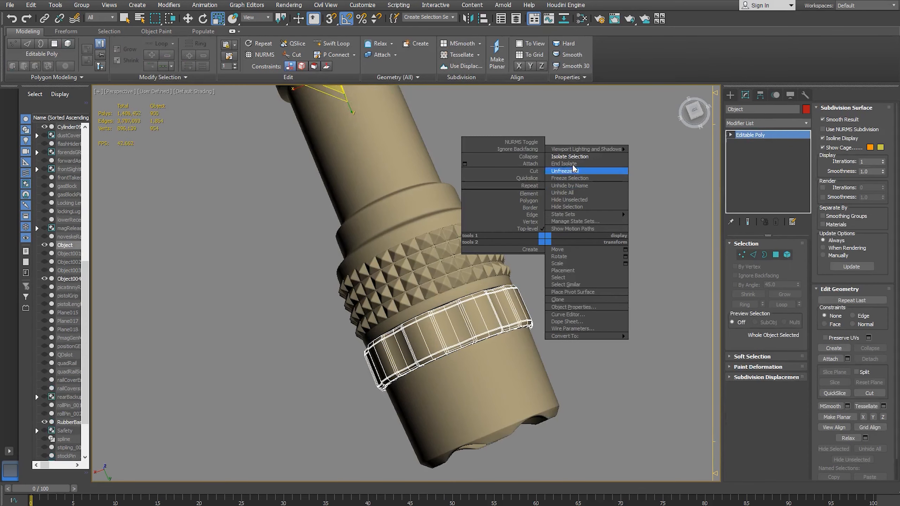
click(577, 160)
alt+middle_drag(532, 269, 462, 355)
key(w)
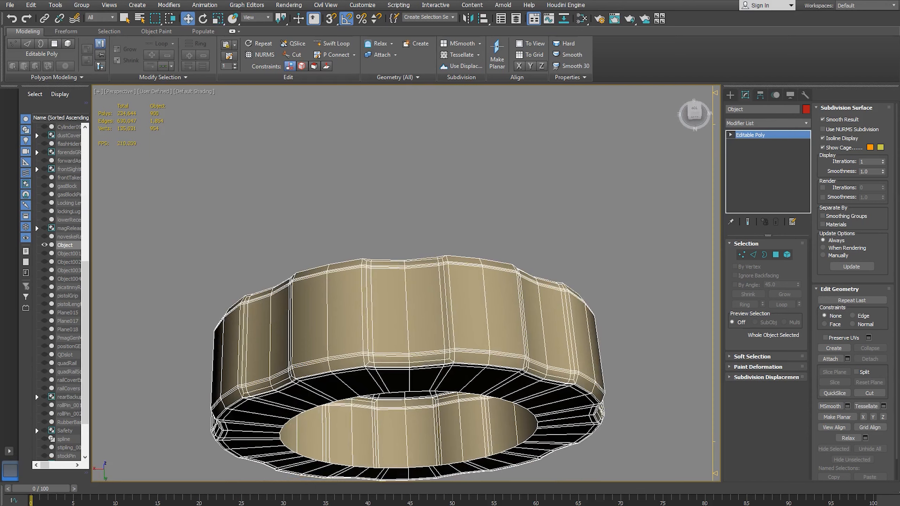
Check the faceted ring in the SureFire reference photo, and select the vertices at both corners of one facet's rim.
click(324, 482)
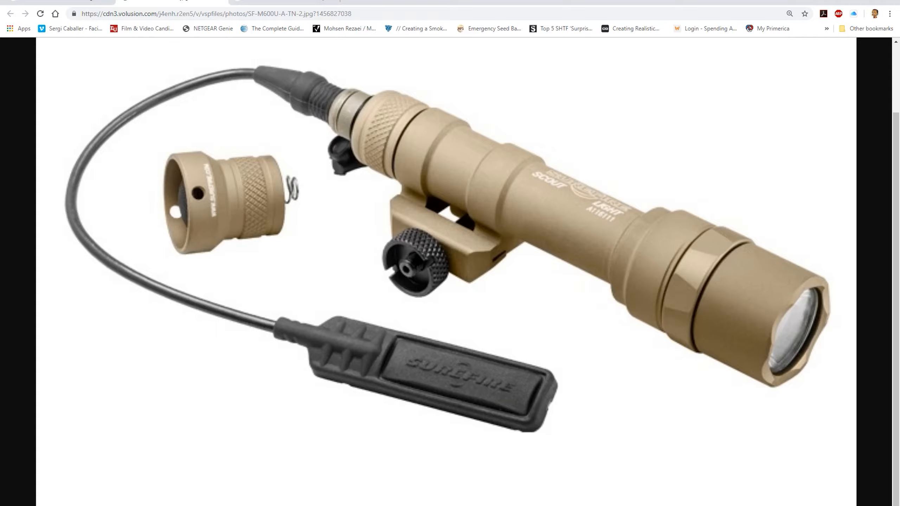
key(alt+Tab)
click(731, 135)
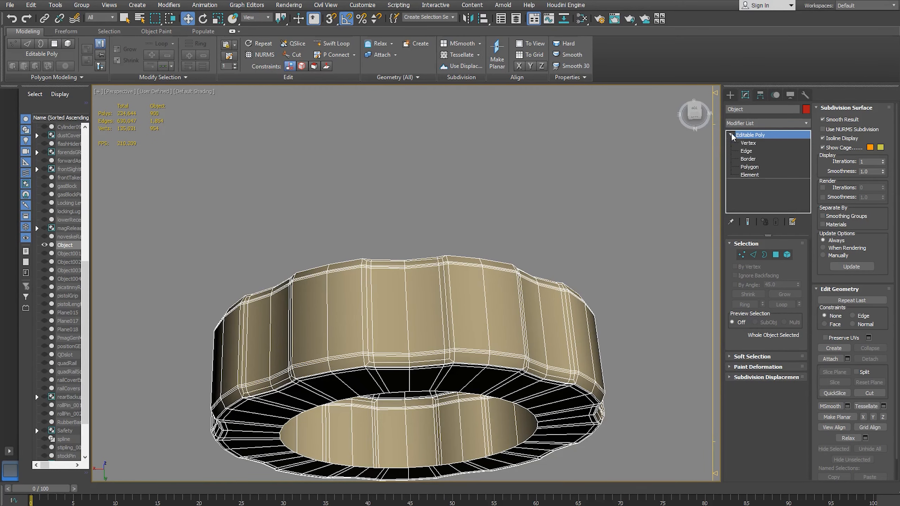
click(748, 142)
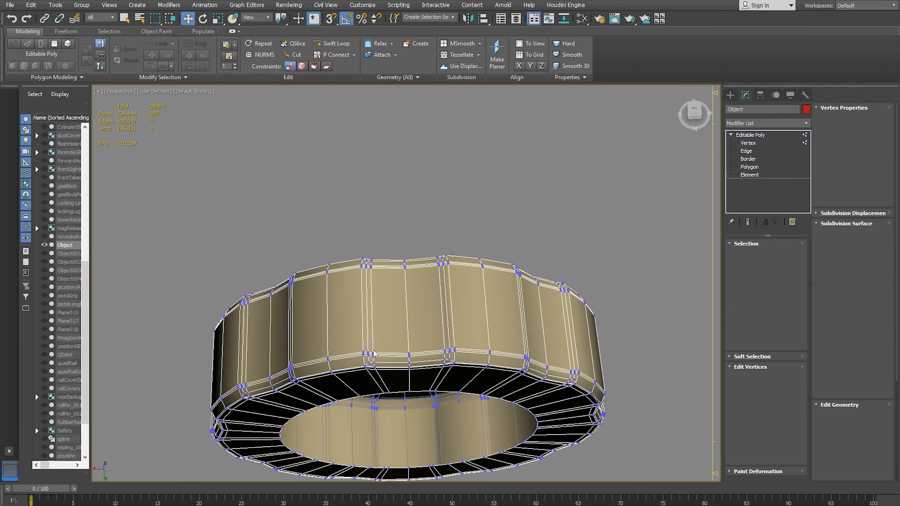
alt+middle_drag(374, 353, 364, 332)
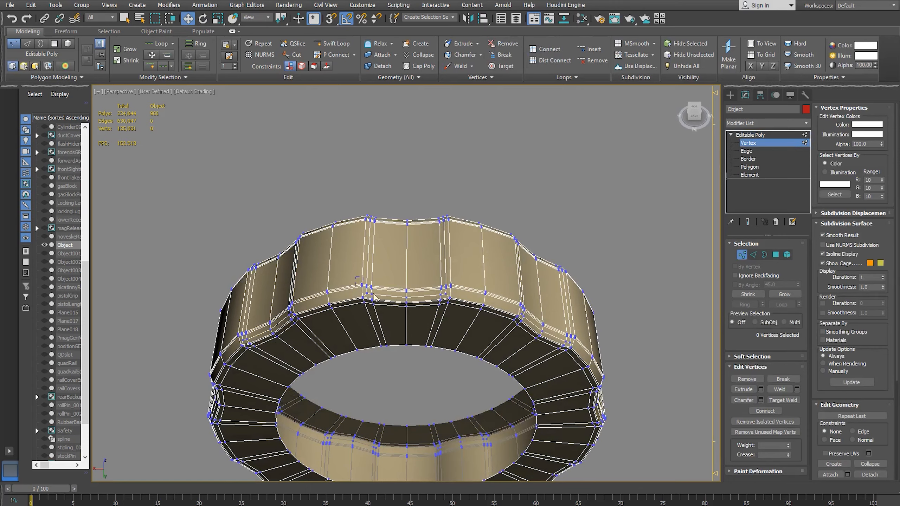
drag(458, 310, 457, 310)
Scale the selected rim vertices apart so the facet widens towards that rim, checking the taper from several angles.
alt+middle_drag(421, 308, 425, 337)
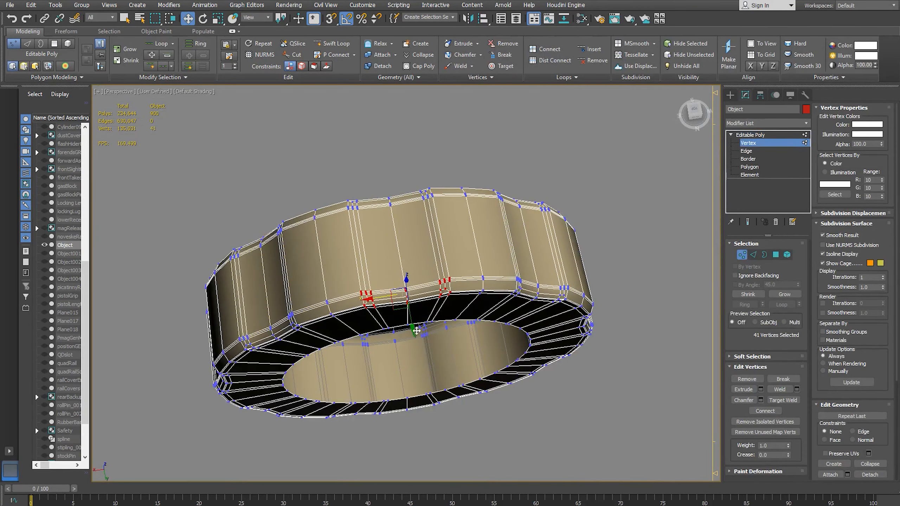
key(r)
drag(364, 301, 377, 300)
alt+middle_drag(395, 301, 196, 280)
drag(427, 395, 447, 398)
alt+middle_drag(448, 400, 429, 389)
drag(436, 379, 440, 373)
alt+middle_drag(435, 373, 571, 371)
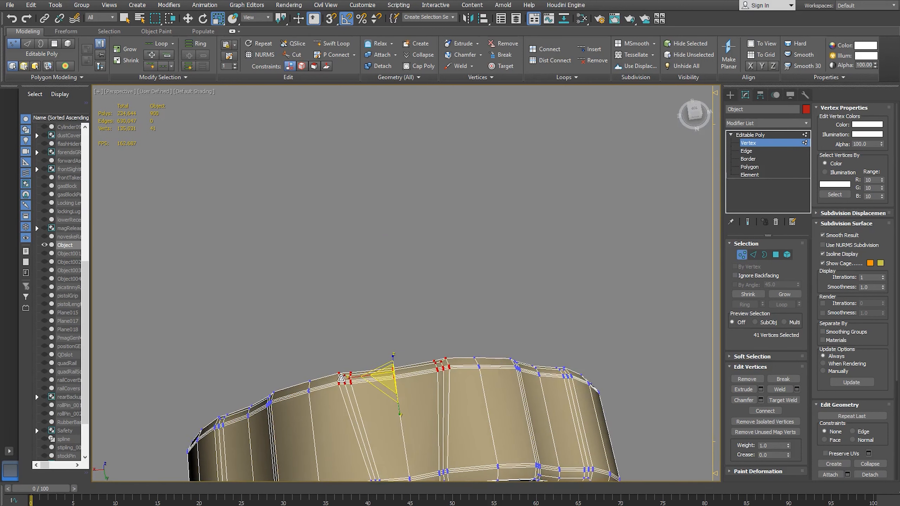
alt+middle_drag(342, 378, 502, 306)
alt+middle_drag(378, 383, 381, 356)
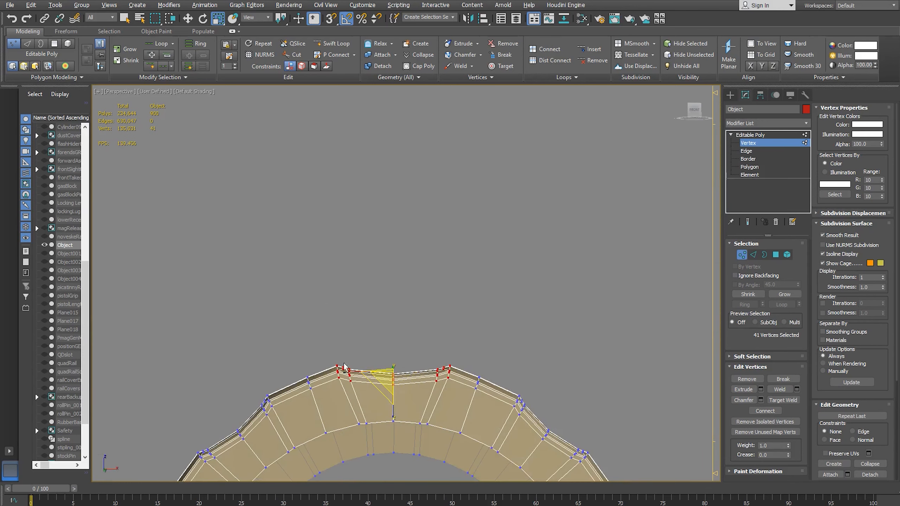
alt+middle_drag(394, 403, 388, 388)
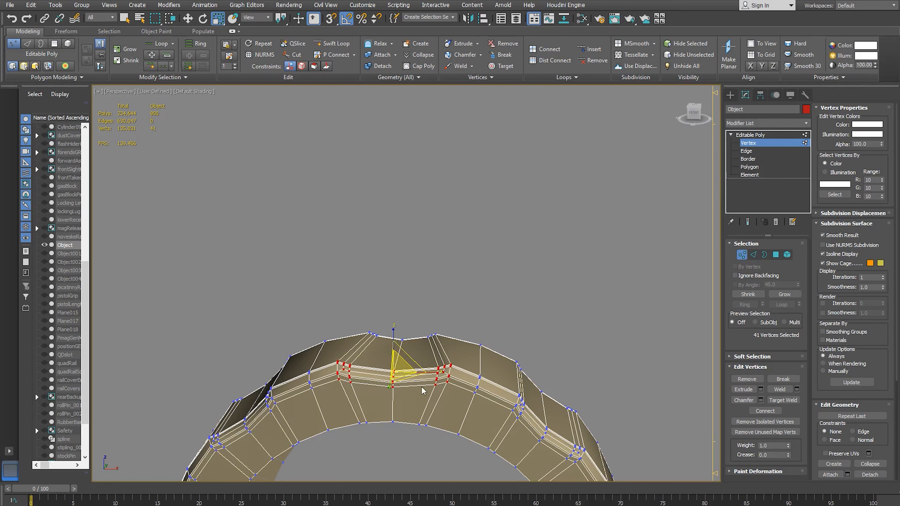
Remove the facet's centre-line vertices from the selection, leaving only its corner vertices, and switch to the Move tool.
alt+drag(404, 404, 385, 371)
key(ctrl+z)
alt+drag(408, 406, 382, 366)
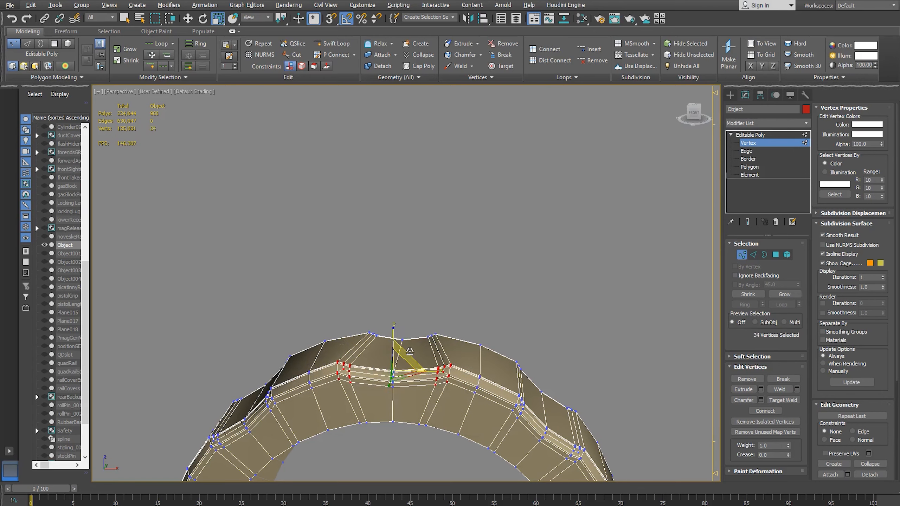
alt+middle_drag(395, 347, 398, 341)
key(w)
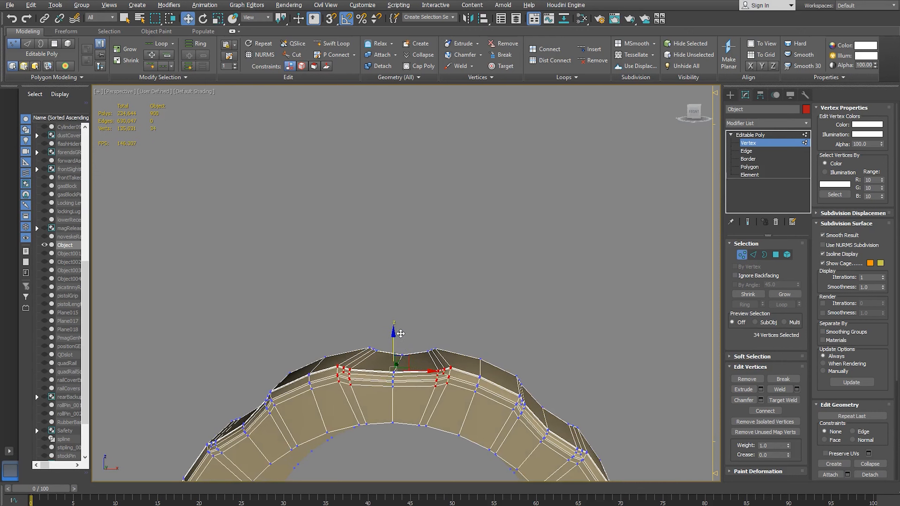
alt+middle_drag(543, 395, 455, 342)
Adjust the vertices along the centre line of the tapered facet's rim, and select the three at its bevel.
click(447, 346)
drag(463, 373, 466, 380)
drag(430, 319, 440, 337)
alt+middle_drag(441, 339, 471, 345)
drag(463, 352, 472, 358)
alt+middle_drag(392, 289, 415, 290)
click(492, 339)
drag(508, 351, 504, 348)
click(566, 389)
ctrl+click(552, 381)
ctrl+click(541, 373)
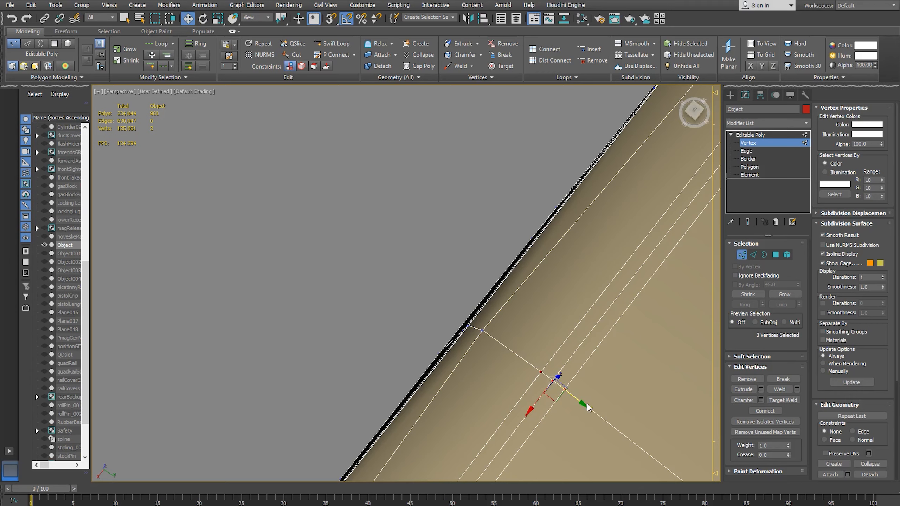
scroll(582, 405, down, 8)
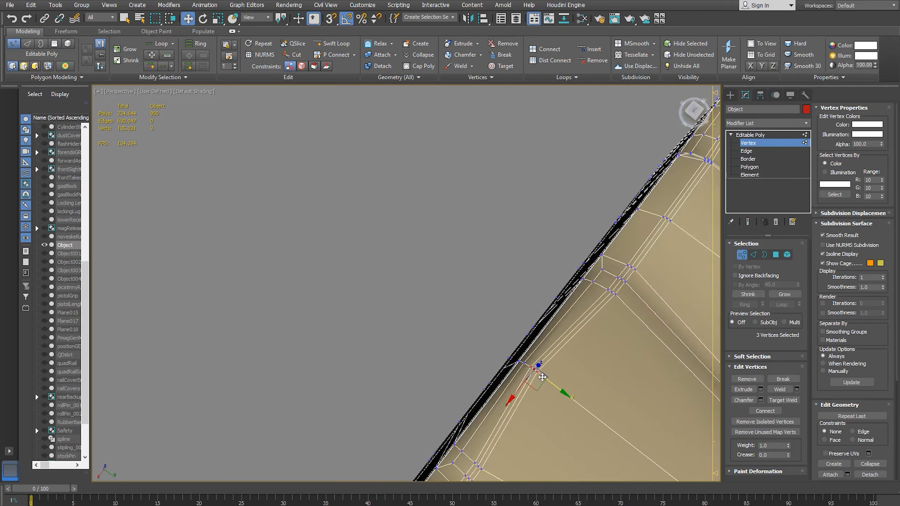
alt+middle_drag(588, 401, 714, 220)
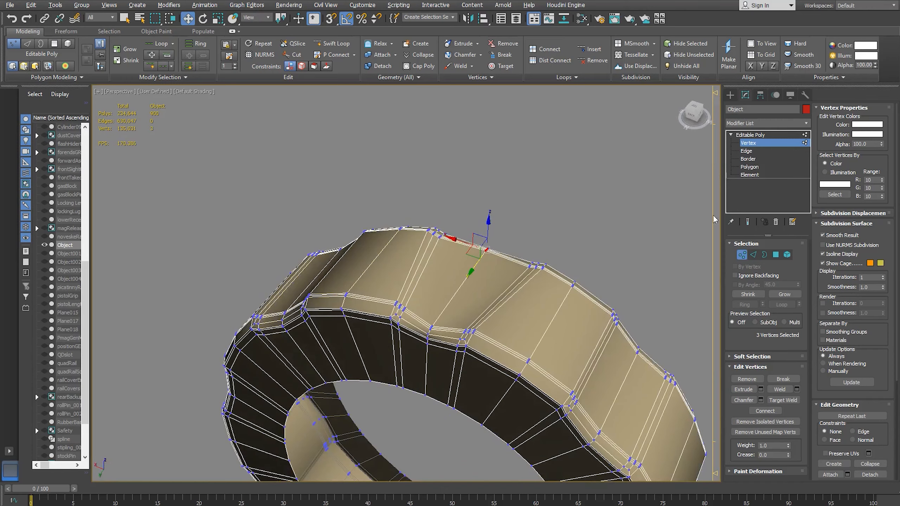
Apply TurboSmooth to the ring with Isoline Display and 2 iterations, and inspect the smoothed facets.
click(775, 144)
click(805, 123)
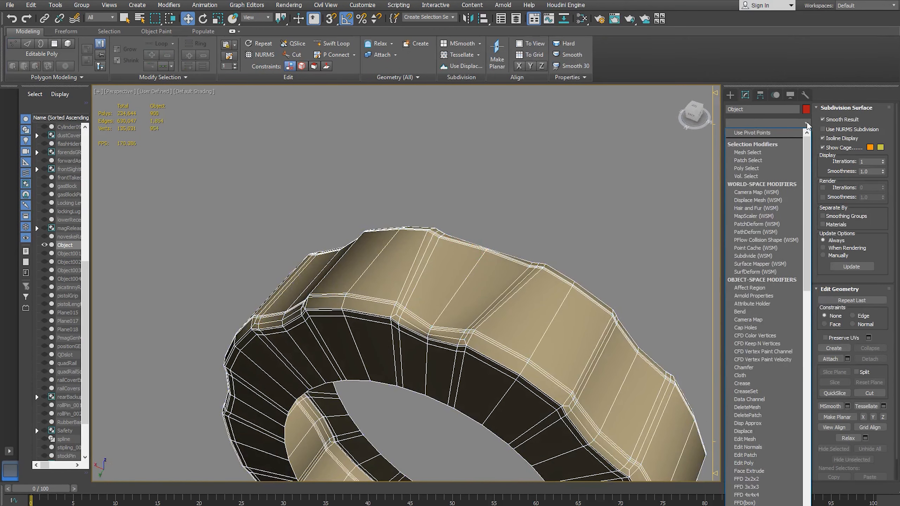
text(turbo)
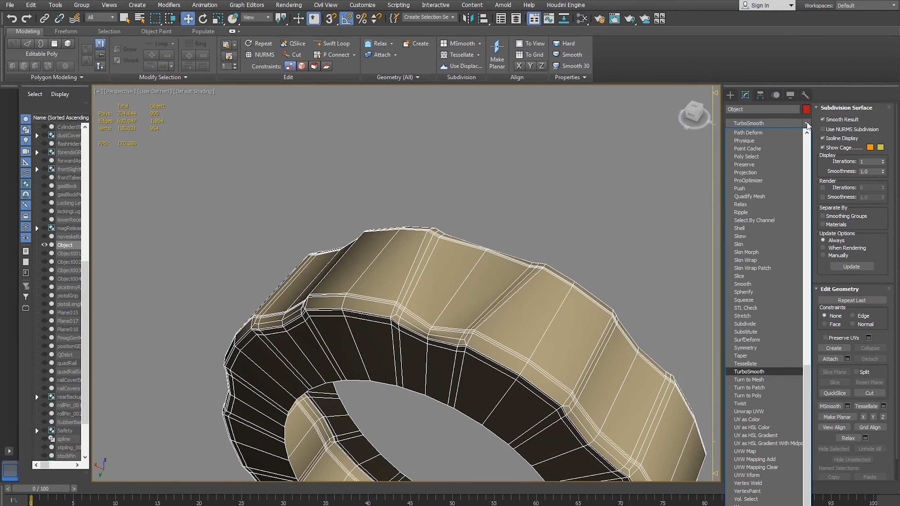
key(Return)
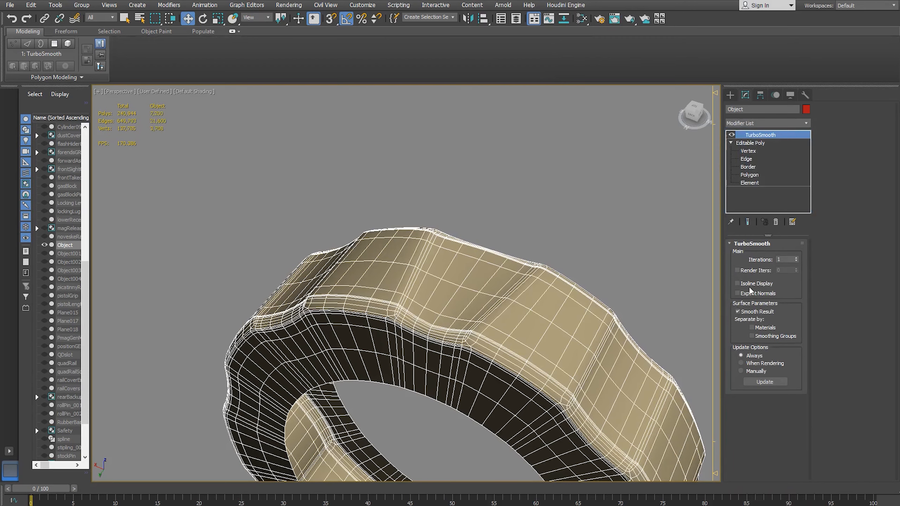
click(753, 283)
click(795, 261)
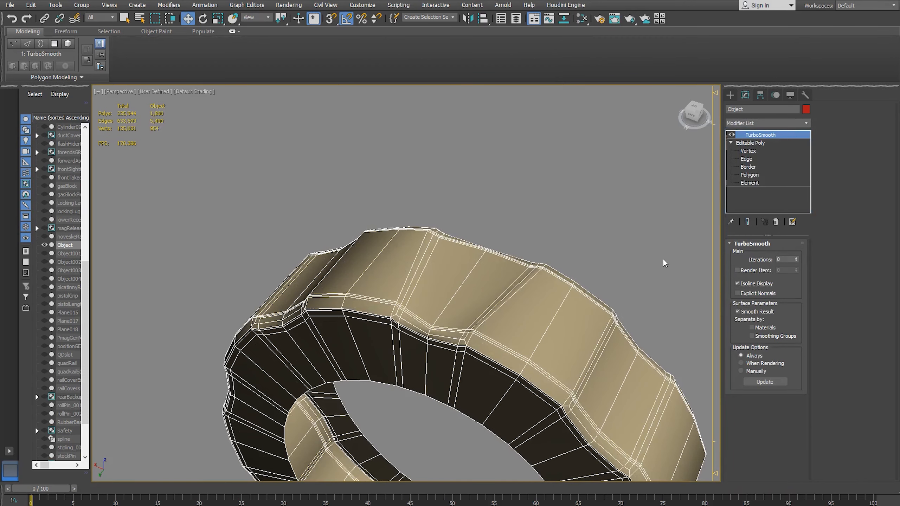
double_click(797, 257)
click(549, 225)
alt+middle_drag(549, 225, 590, 263)
scroll(570, 249, down, 5)
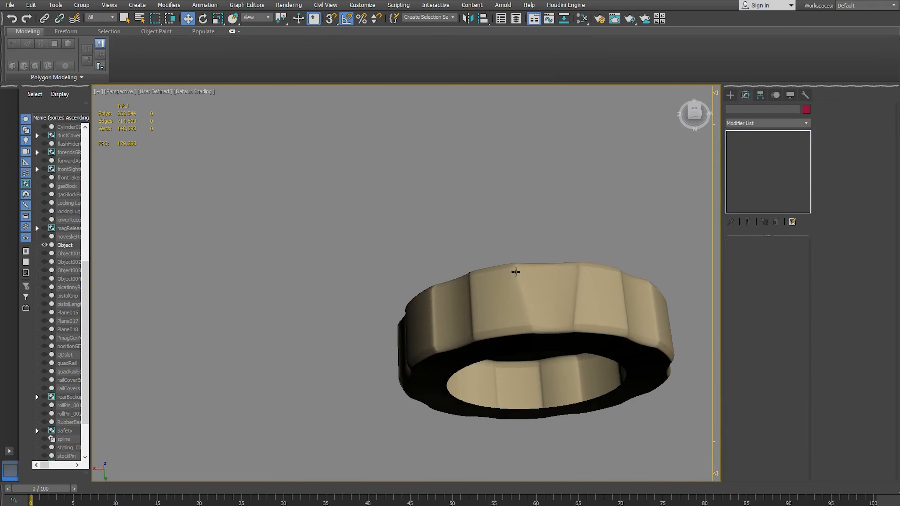
alt+middle_drag(549, 325, 565, 267)
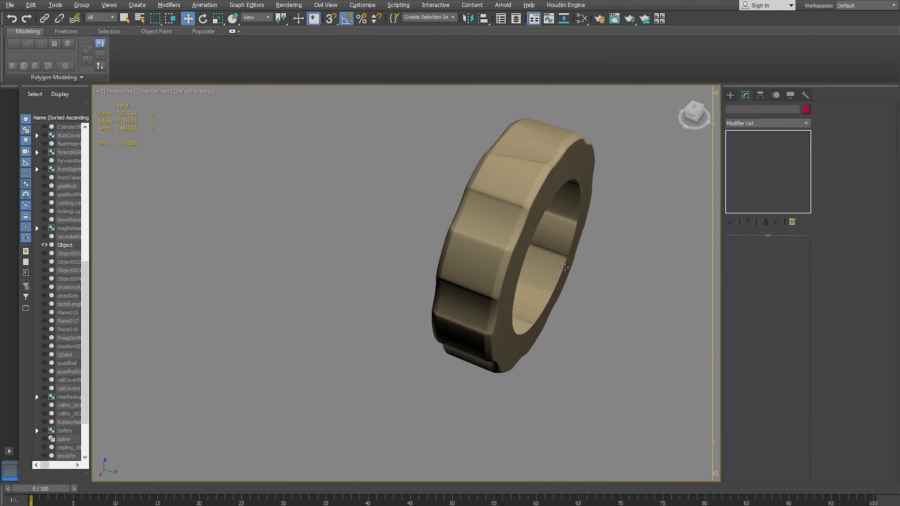
alt+middle_drag(495, 321, 466, 313)
Delete all the ring's polygons except the segment containing the tapered facet.
click(497, 261)
alt+middle_drag(497, 261, 501, 318)
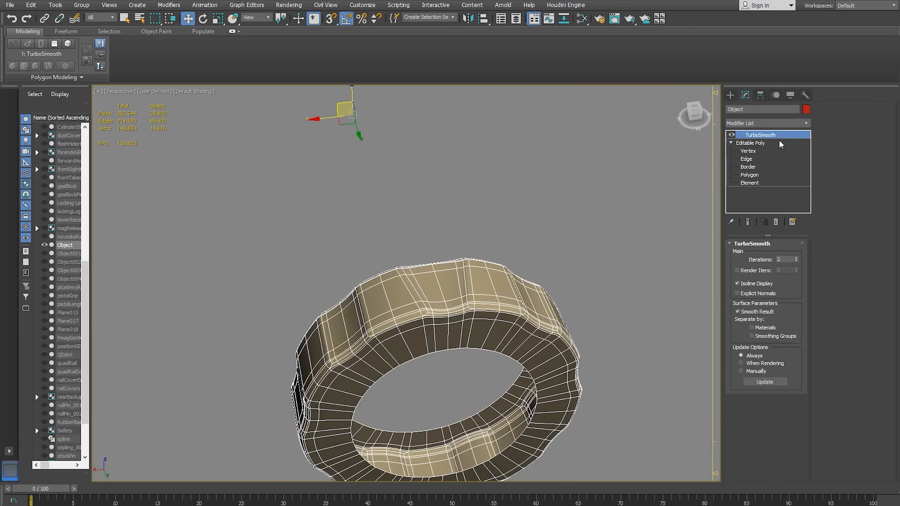
click(752, 175)
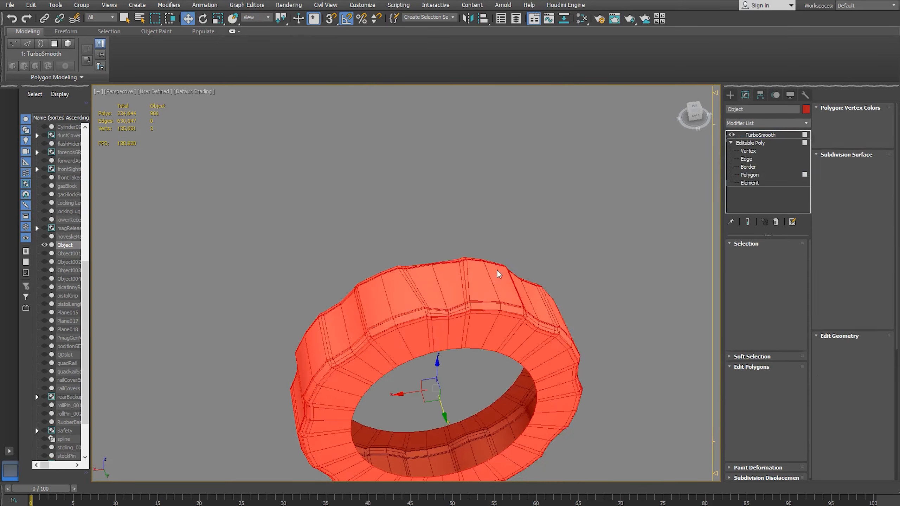
mouse_move(498, 273)
alt+middle_down()
mouse_move(488, 256)
mouse_move(504, 288)
mouse_move(498, 257)
alt+middle_up()
scroll(488, 258, down, 3)
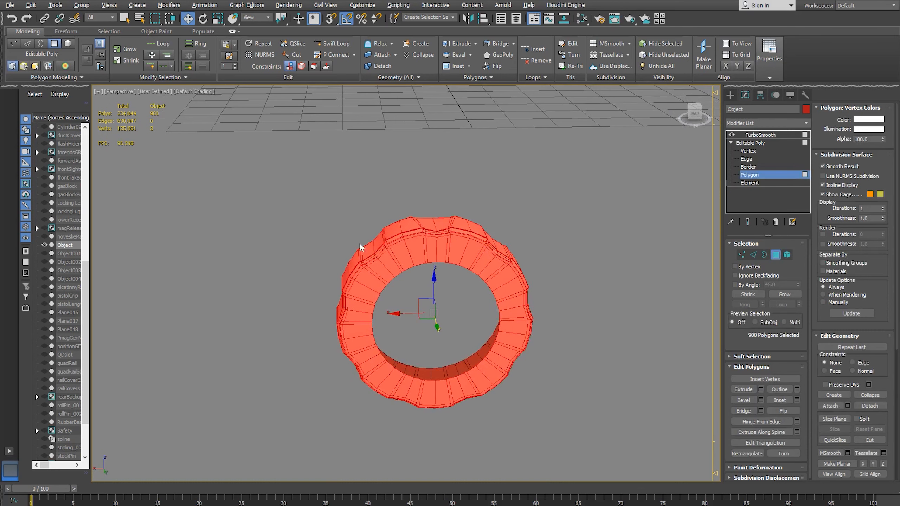
scroll(438, 229, up, 3)
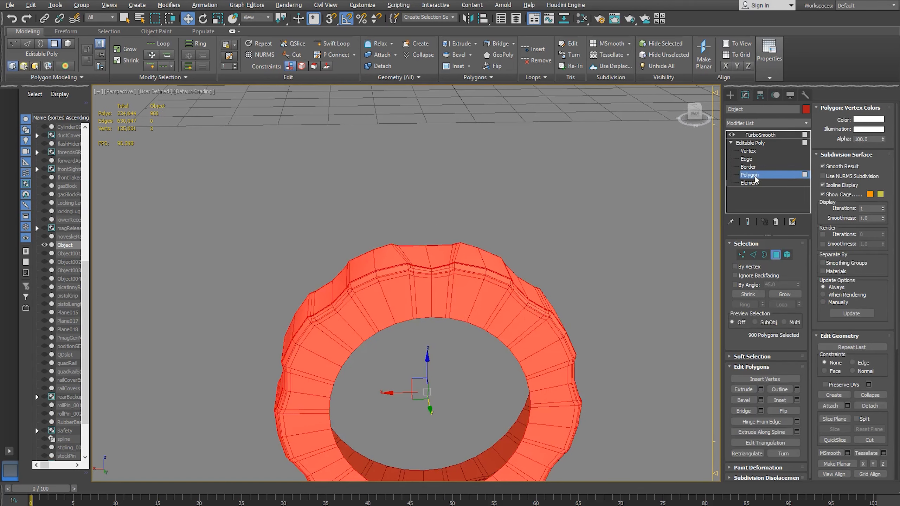
middle_drag(426, 253, 375, 185)
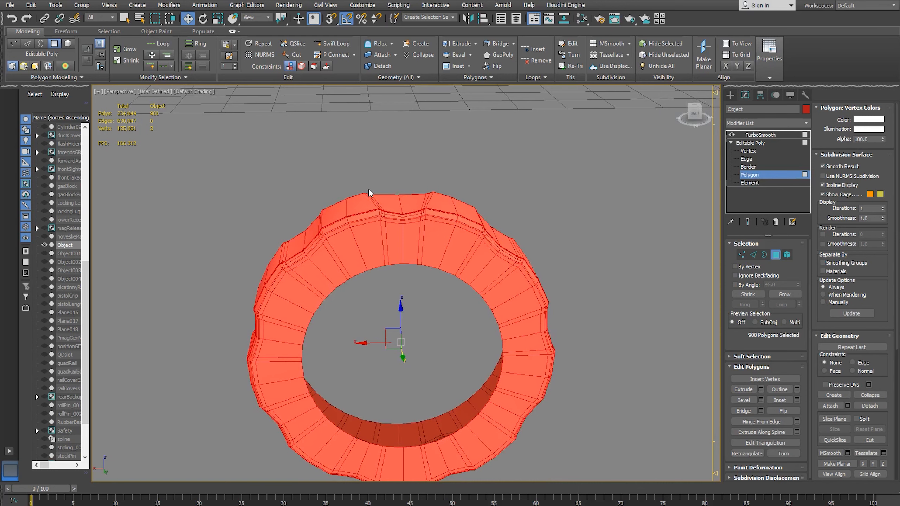
alt+click(400, 231)
alt+drag(429, 245, 434, 248)
alt+middle_drag(435, 249, 382, 208)
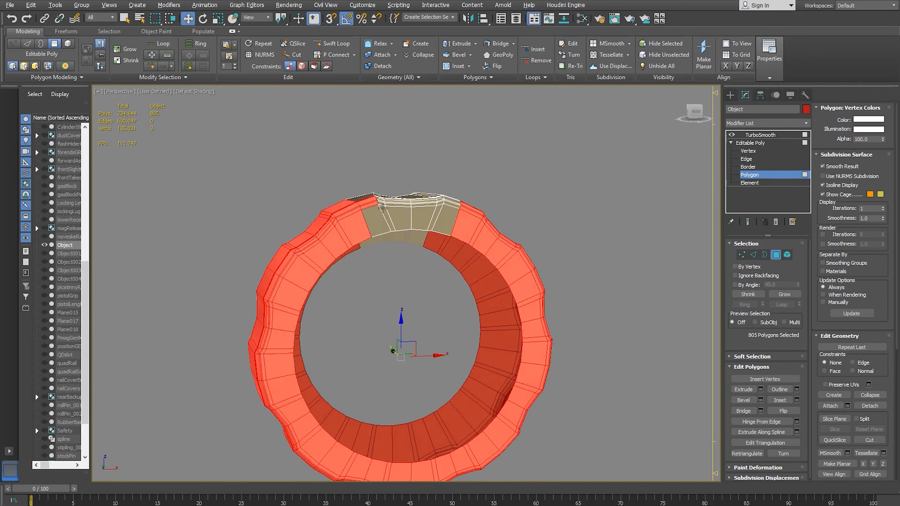
alt+drag(368, 199, 369, 197)
alt+middle_drag(422, 193, 354, 219)
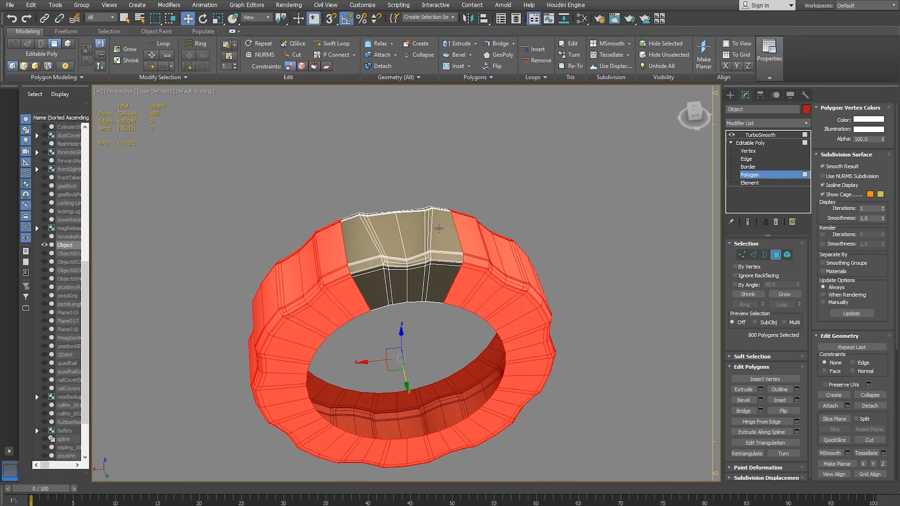
alt+middle_drag(468, 251, 447, 230)
key(Delete)
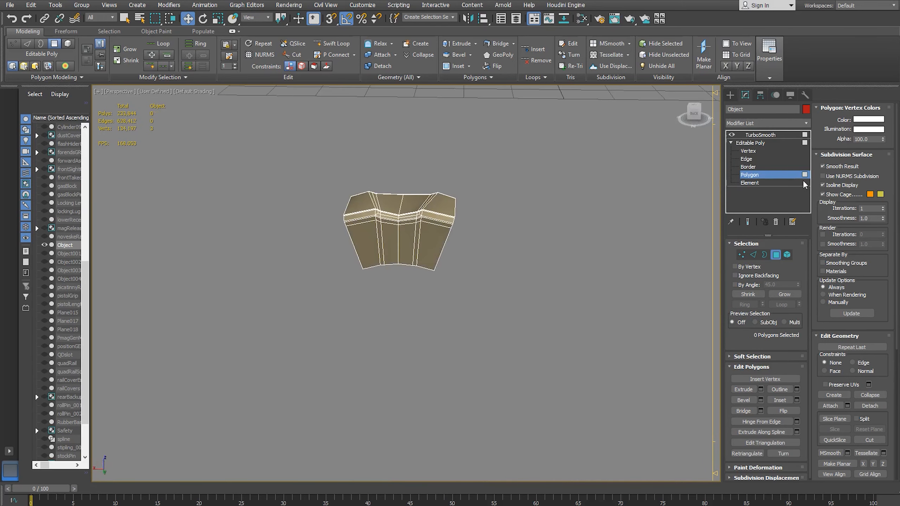
Try to complete the ring with eight rotated copies of the smoothed segment, and select the original segment among them.
click(752, 179)
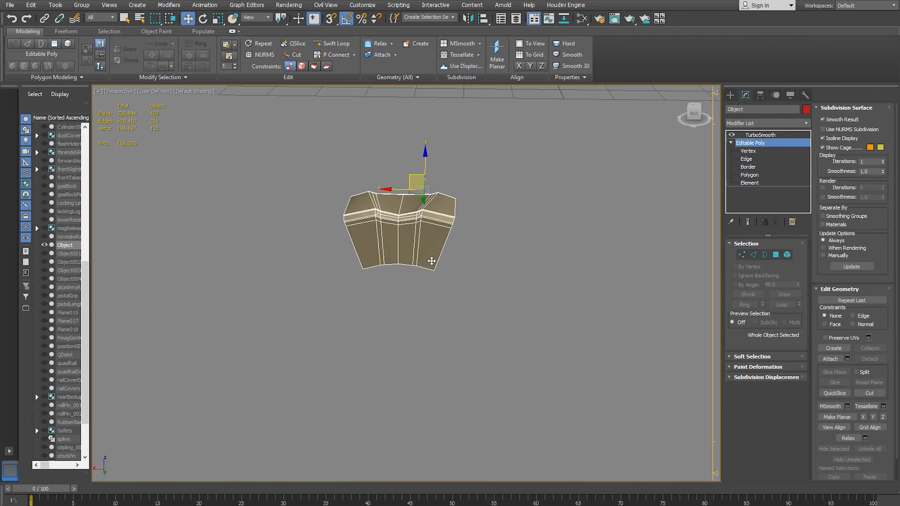
scroll(432, 260, down, 2)
alt+middle_drag(424, 247, 433, 234)
key(e)
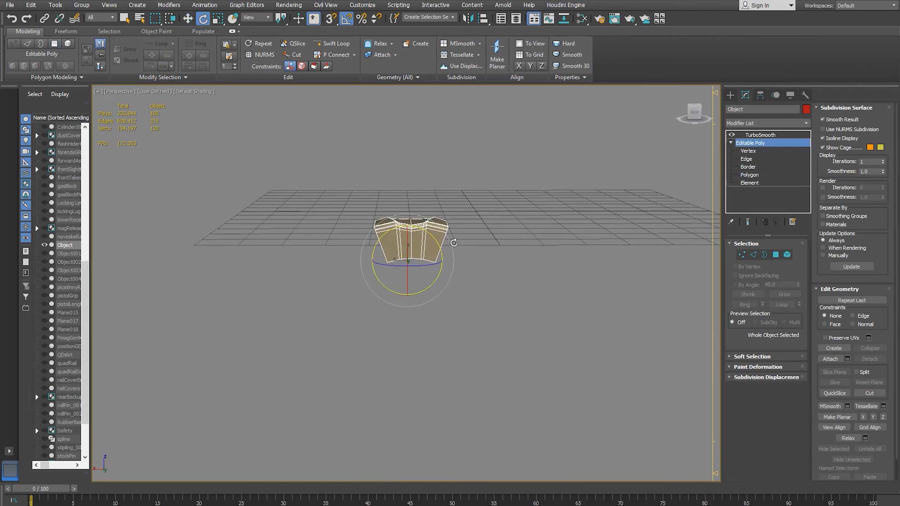
mouse_move(436, 241)
shift+mouse_down()
mouse_move(449, 260)
mouse_move(443, 255)
shift+mouse_up()
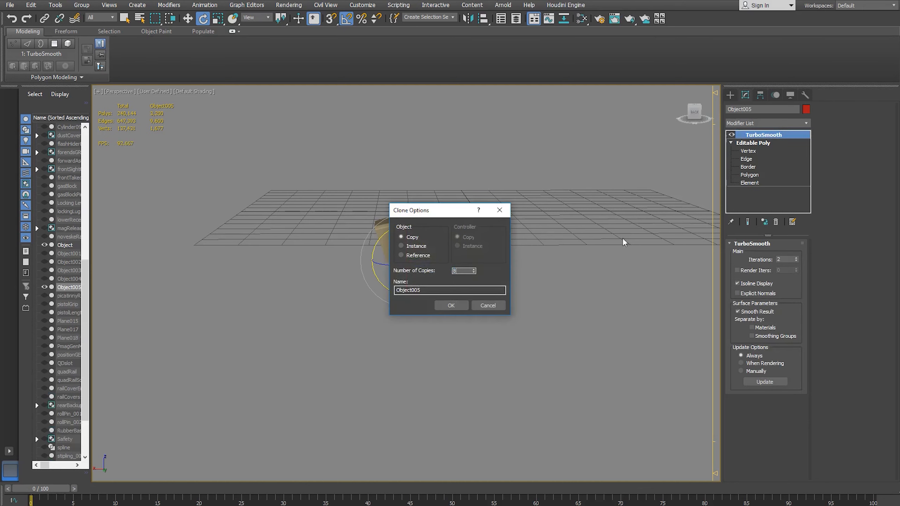
click(451, 305)
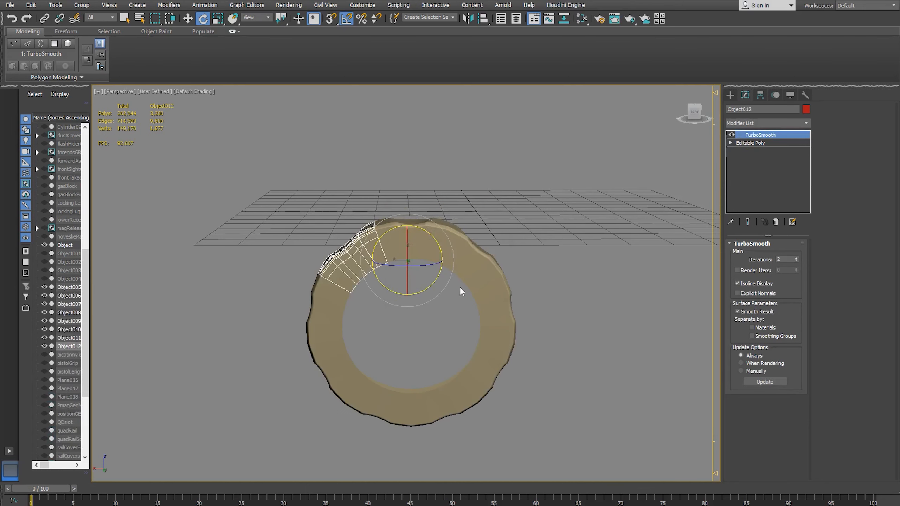
alt+middle_drag(485, 233, 398, 272)
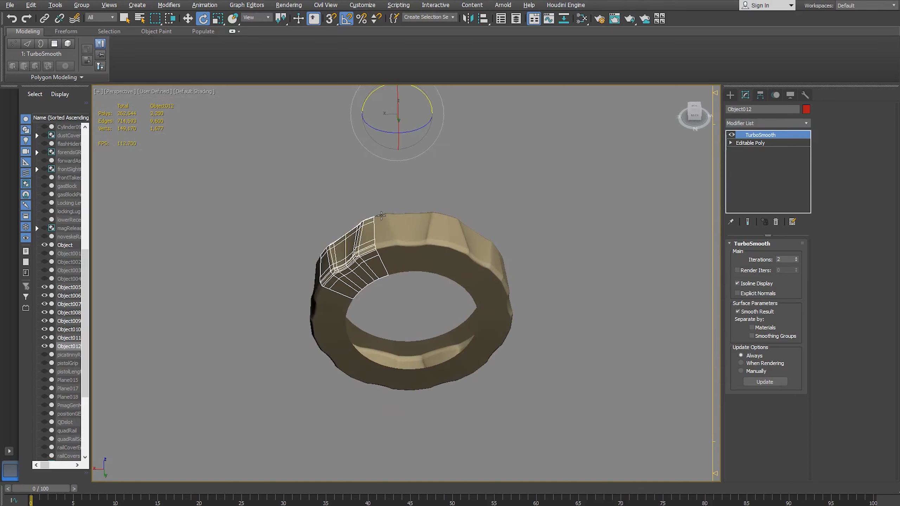
scroll(398, 272, up, 3)
click(446, 261)
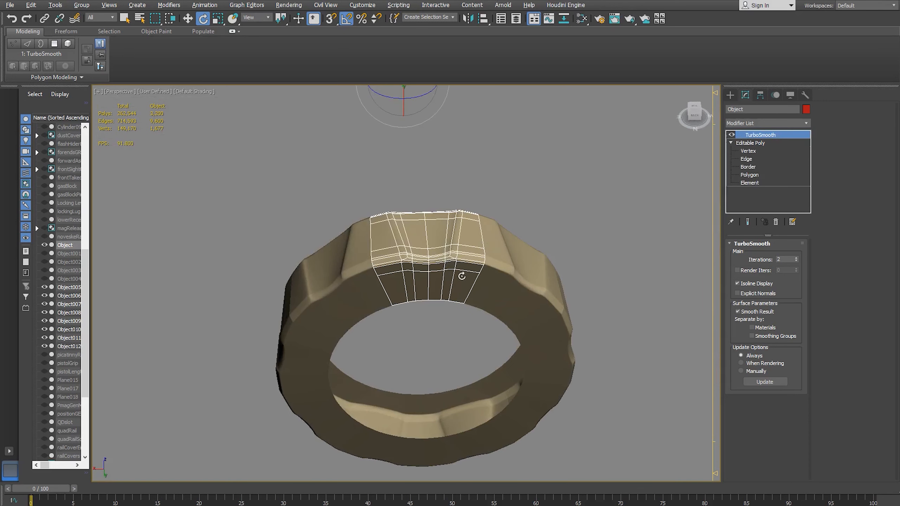
alt+middle_drag(462, 271, 459, 252)
click(750, 143)
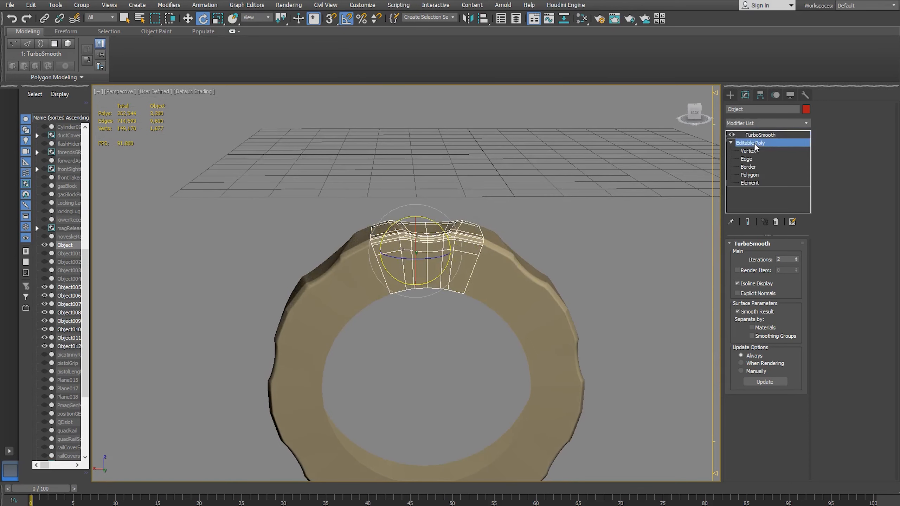
click(754, 134)
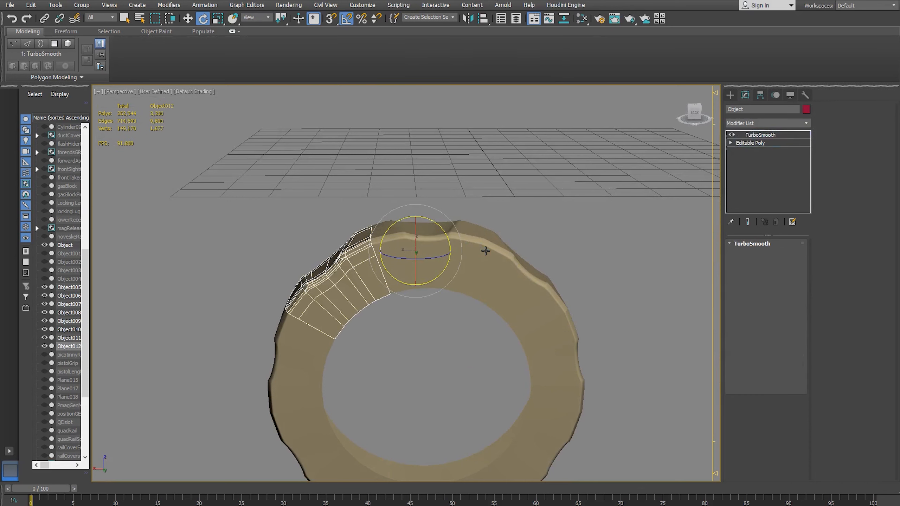
Remove the TurboSmooth modifier from the single ring segment.
right_click(767, 137)
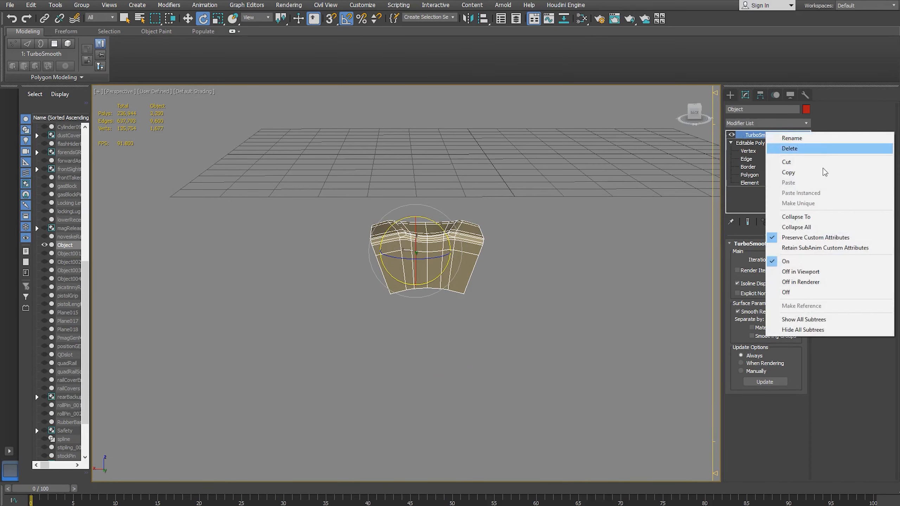
click(772, 146)
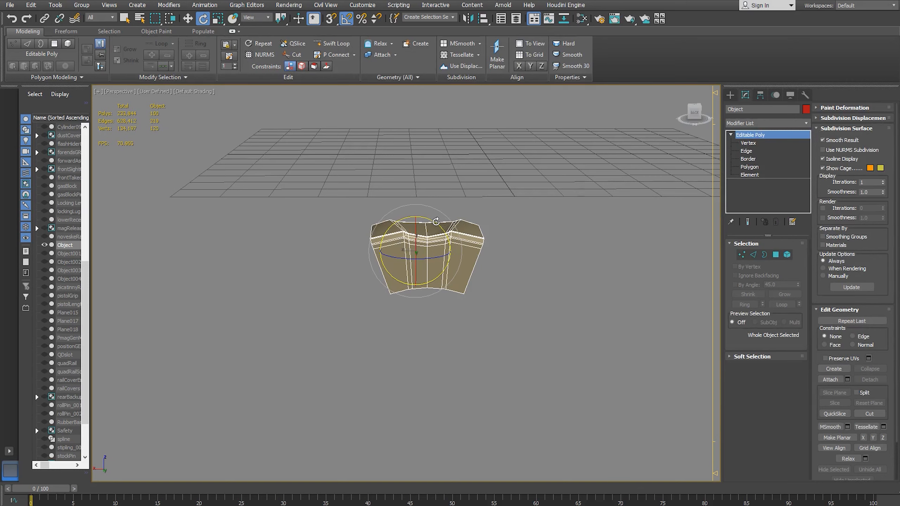
mouse_move(435, 223)
shift+mouse_down()
mouse_move(482, 275)
mouse_move(449, 229)
mouse_move(474, 237)
shift+mouse_up()
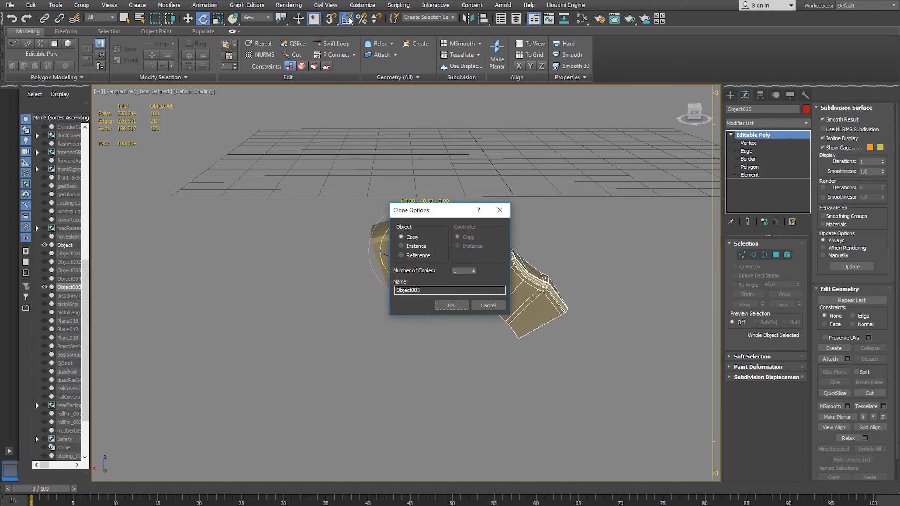
click(452, 305)
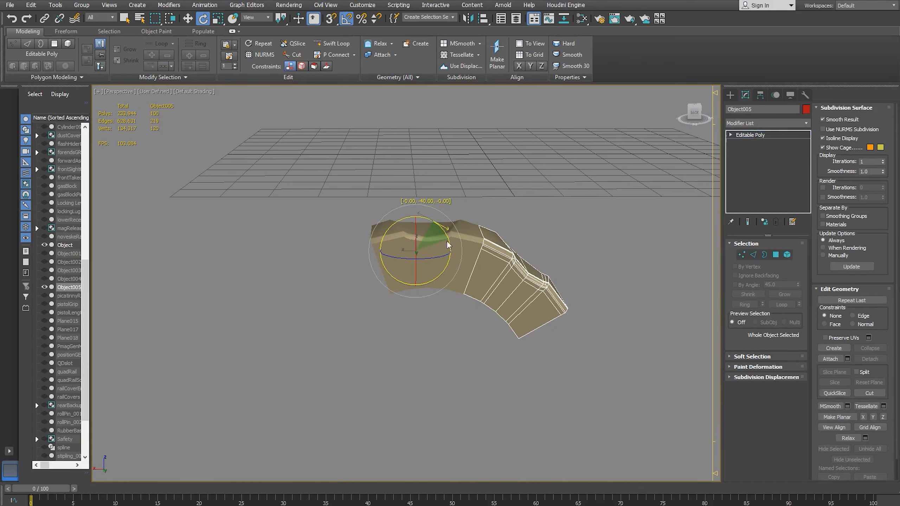
key(ctrl+z)
Rotate-copy the unsmoothed segment by 40 degrees around the ring's axis, making eight copies that close the ring.
mouse_move(438, 225)
shift+mouse_down()
mouse_move(488, 255)
mouse_move(464, 219)
shift+mouse_up()
click(462, 271)
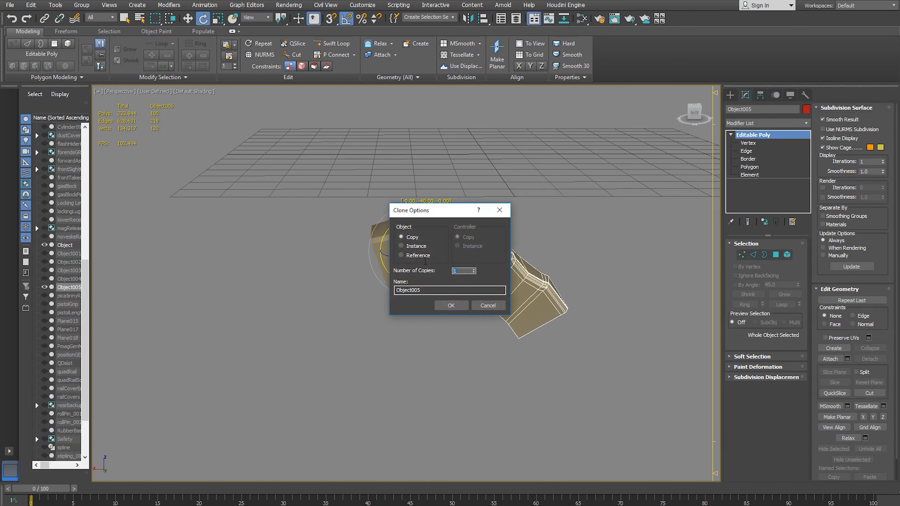
text(8)
click(450, 306)
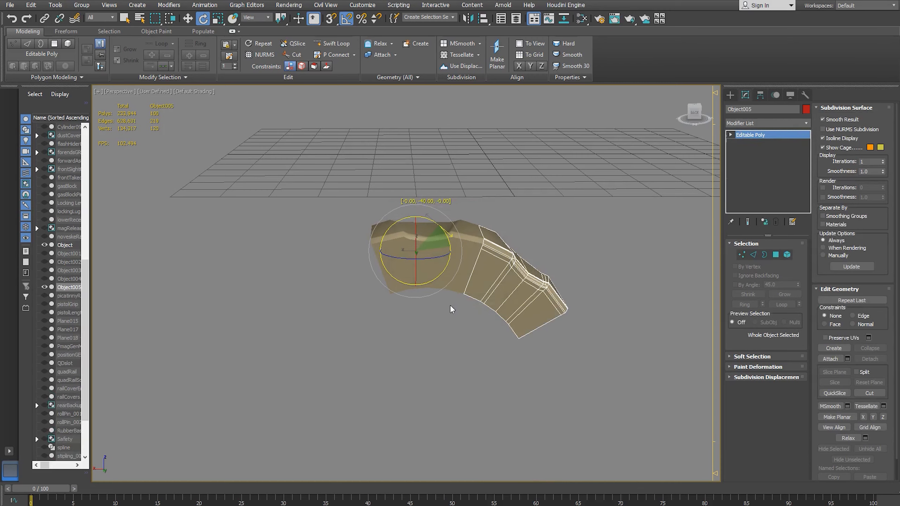
alt+middle_drag(463, 285, 465, 287)
Attach the eight copies, Object005 through Object012, to the original segment.
click(420, 258)
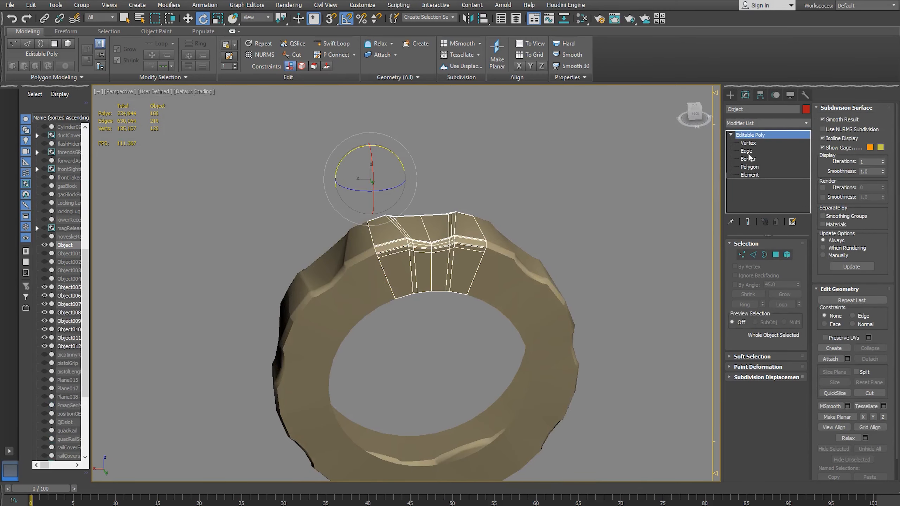
click(847, 359)
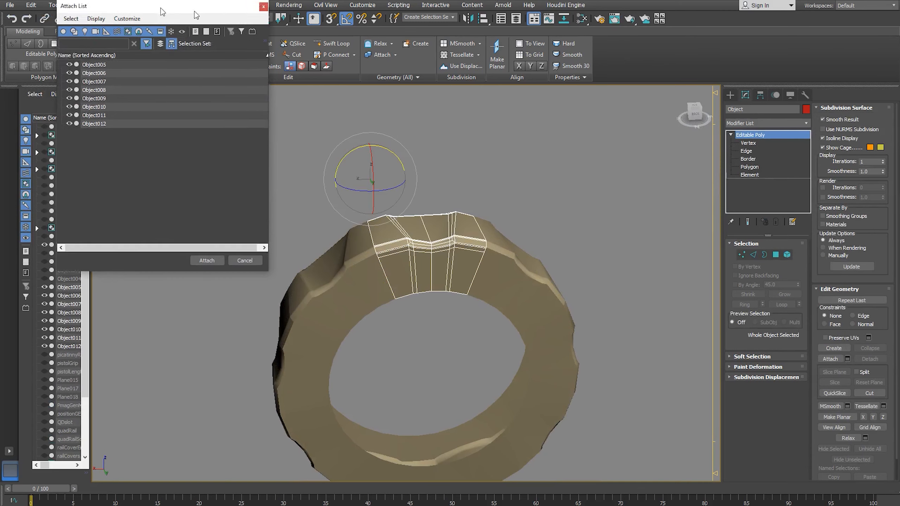
click(211, 74)
click(219, 146)
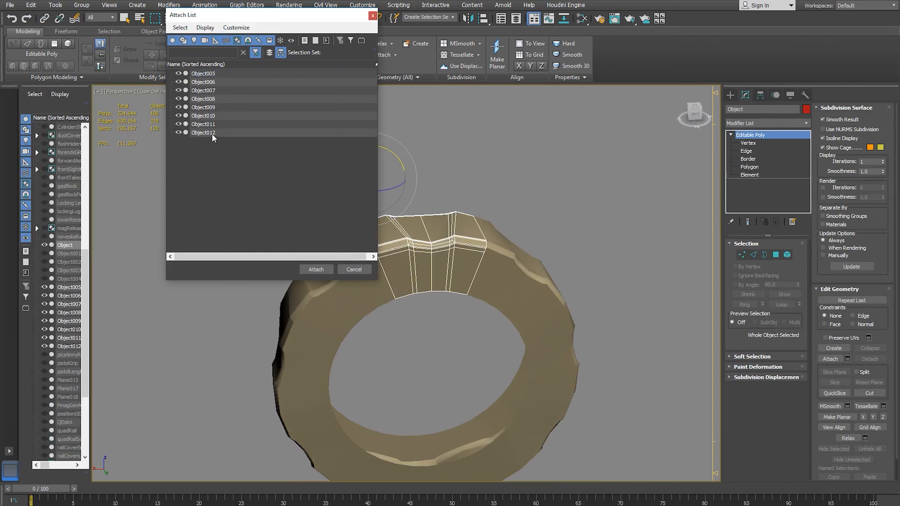
click(208, 73)
shift+click(213, 135)
click(316, 270)
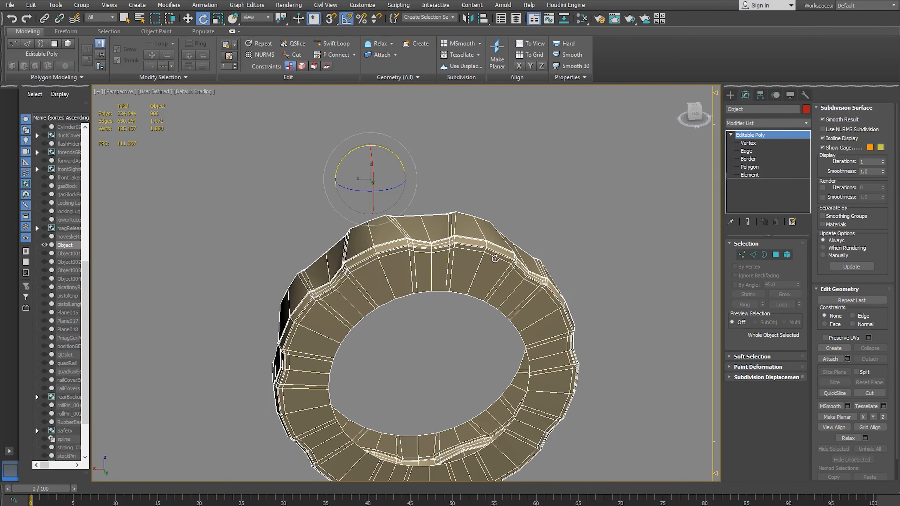
Select all the ring's vertices and start welding them with a threshold of 0.1.
scroll(441, 321, down, 2)
click(743, 143)
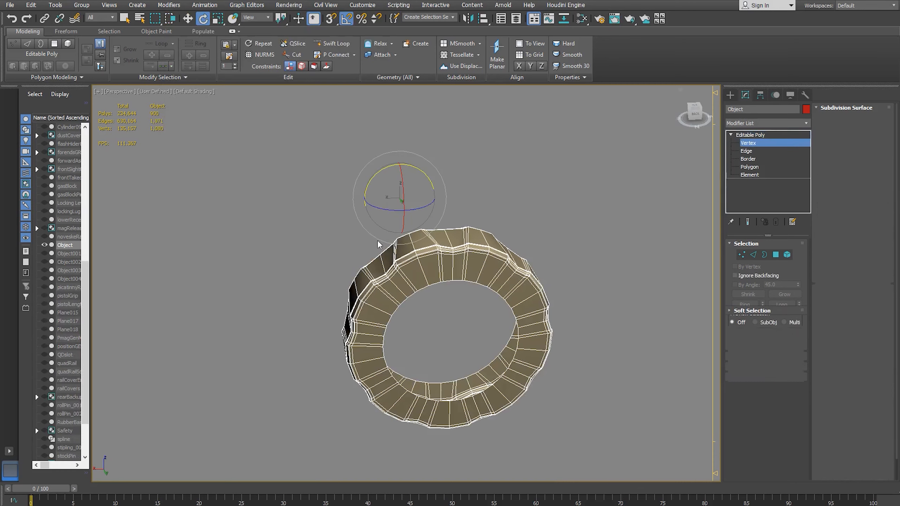
key(ctrl+a)
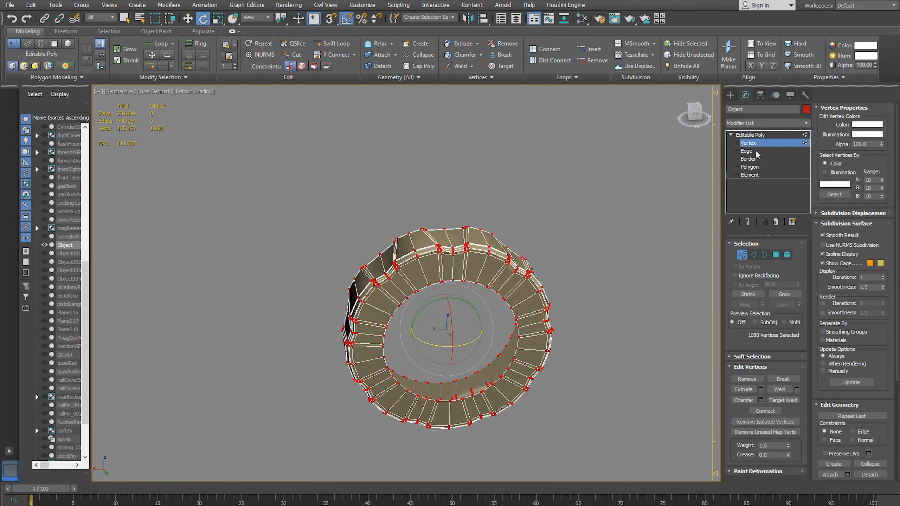
click(797, 389)
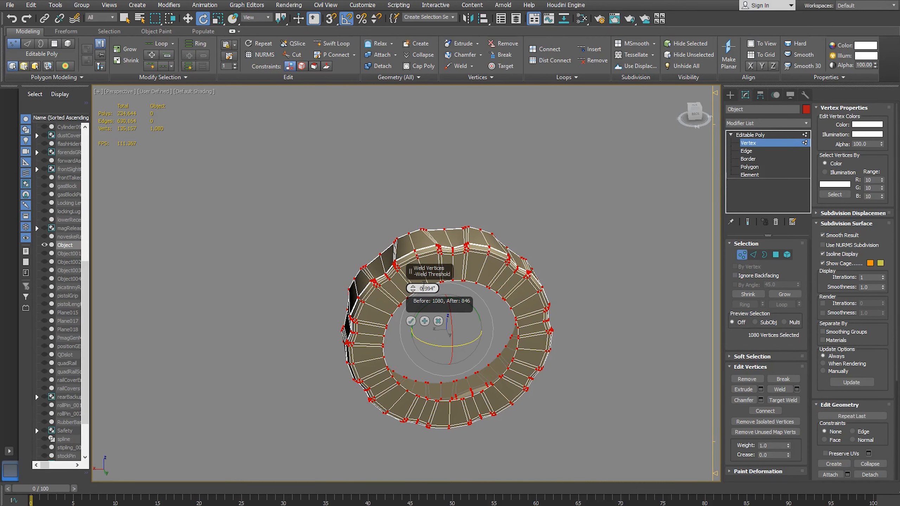
double_click(427, 287)
text(.1)
Try larger weld thresholds while checking the vertices at the facet's bevel up close.
scroll(458, 207, up, 3)
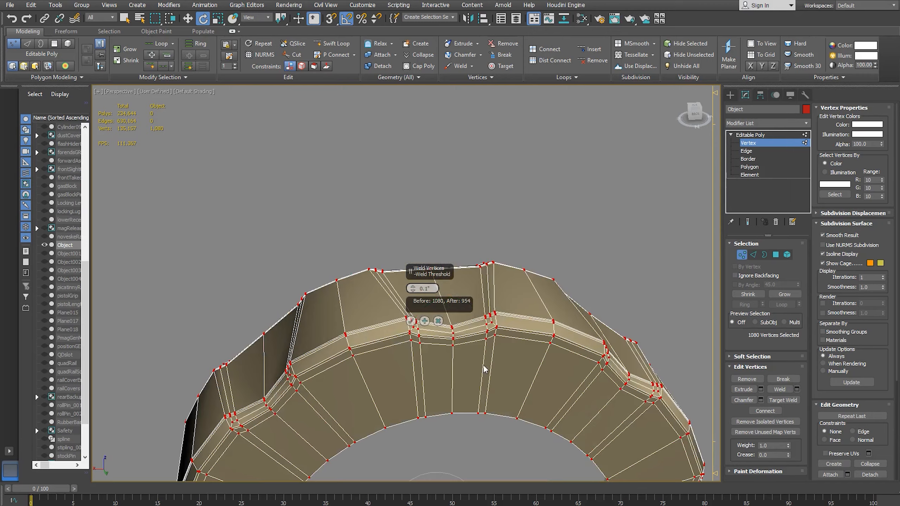
scroll(365, 291, up, 4)
scroll(370, 267, up, 2)
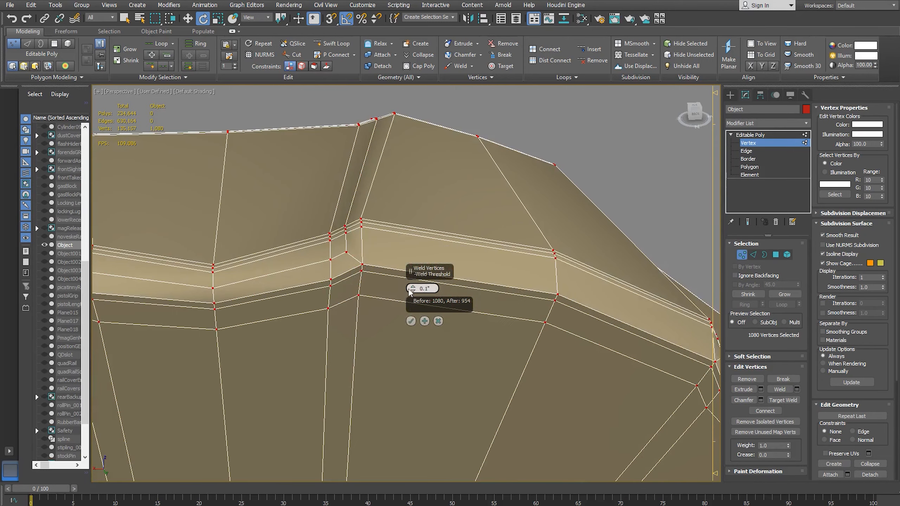
drag(413, 288, 413, 266)
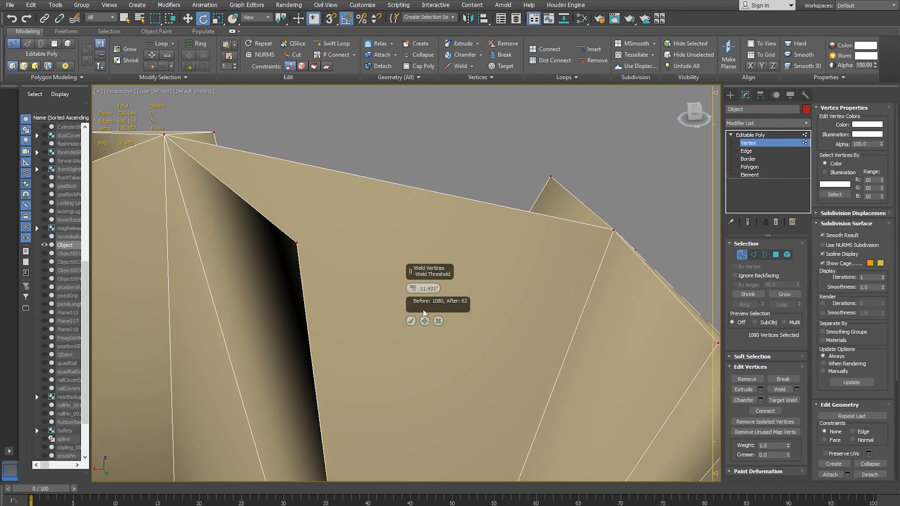
key(ctrl+z)
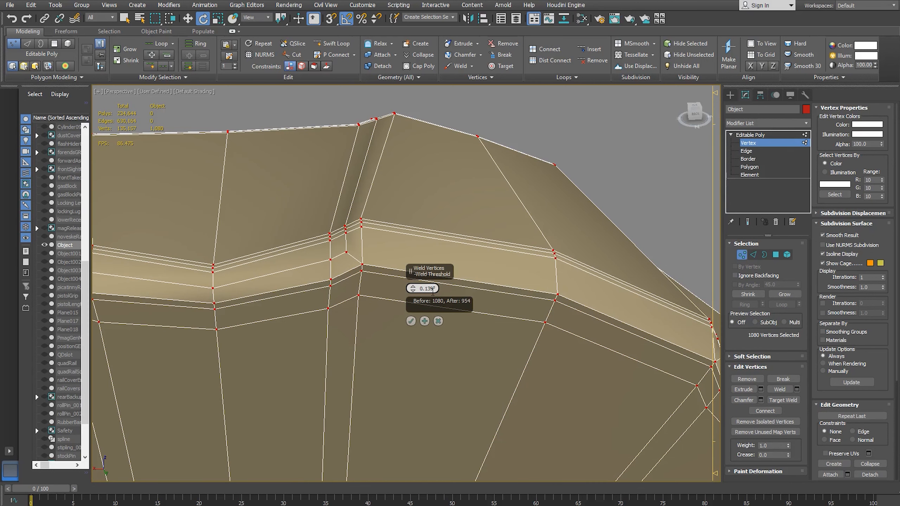
key(Return)
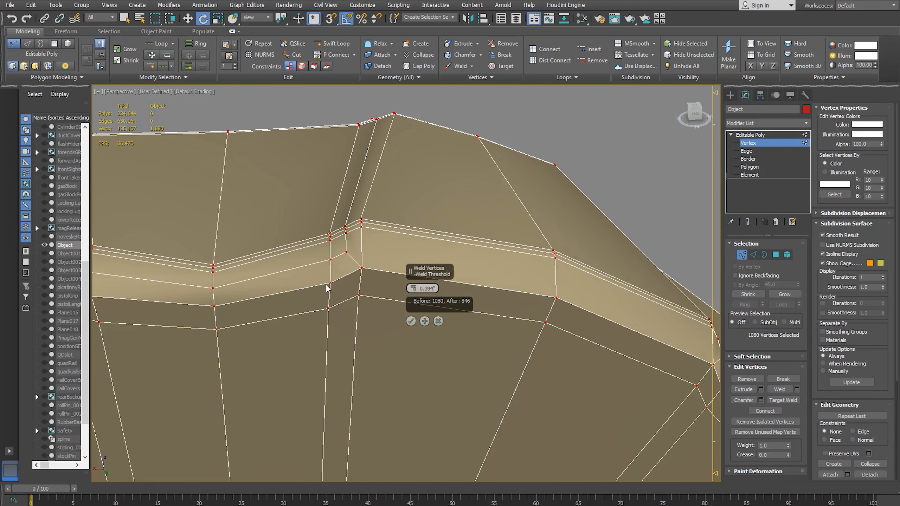
scroll(339, 284, up, 2)
drag(413, 288, 412, 290)
Weld the ring's vertices with a threshold of 0.05 and leave vertex editing.
double_click(430, 288)
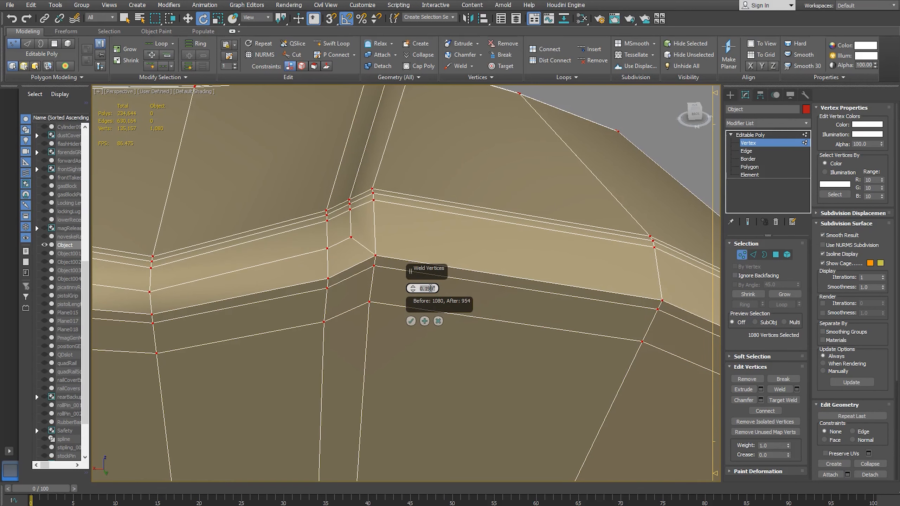
text(.05)
click(414, 321)
scroll(417, 321, down, 5)
alt+middle_drag(436, 321, 271, 314)
click(802, 143)
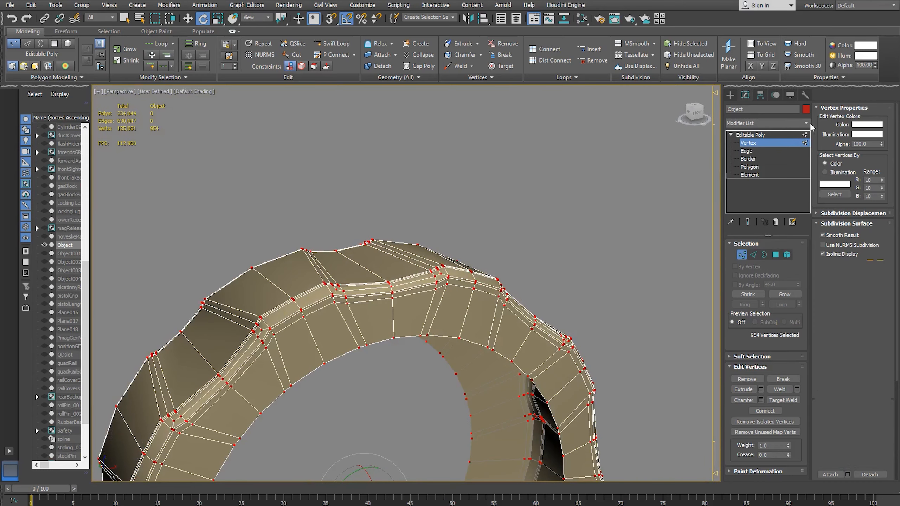
Apply TurboSmooth with Isoline Display and 2 iterations to the welded ring, and inspect the smoothed facets.
click(806, 123)
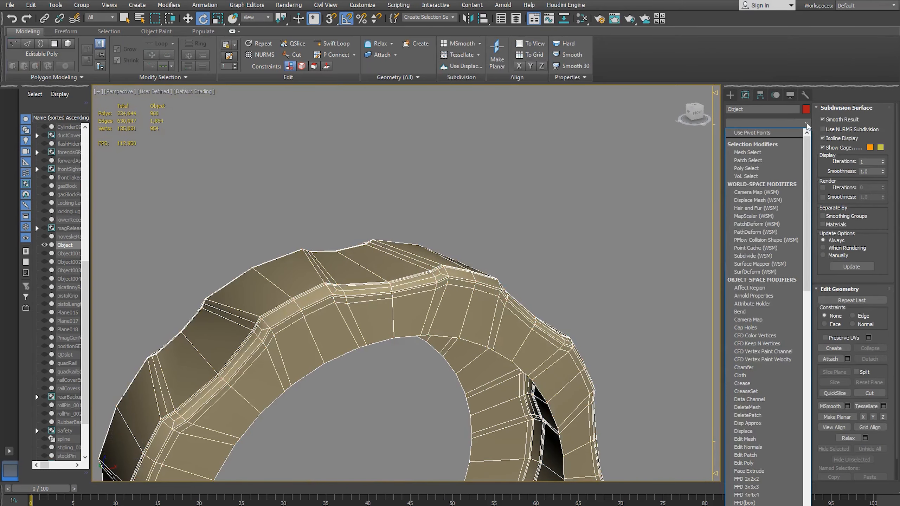
text(tu)
key(Return)
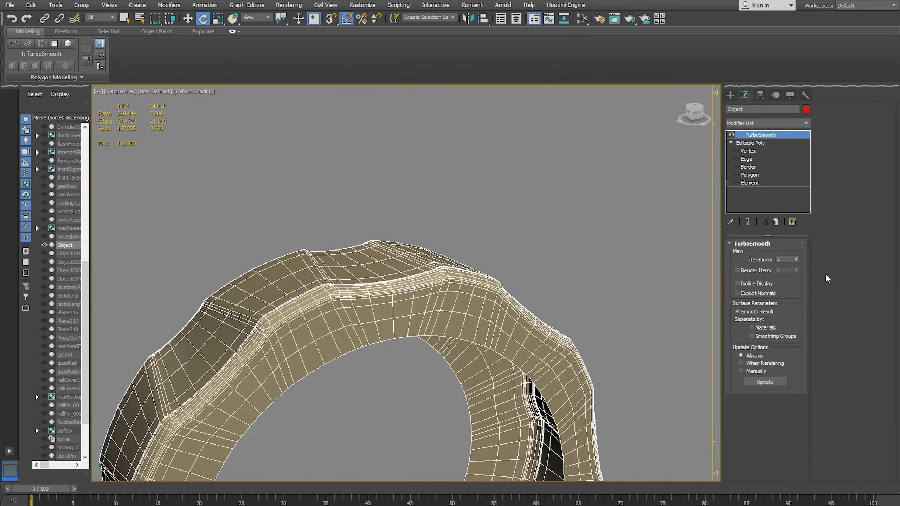
click(737, 284)
click(795, 258)
click(496, 179)
alt+middle_drag(349, 246, 526, 247)
scroll(484, 275, down, 4)
middle_drag(486, 269, 481, 298)
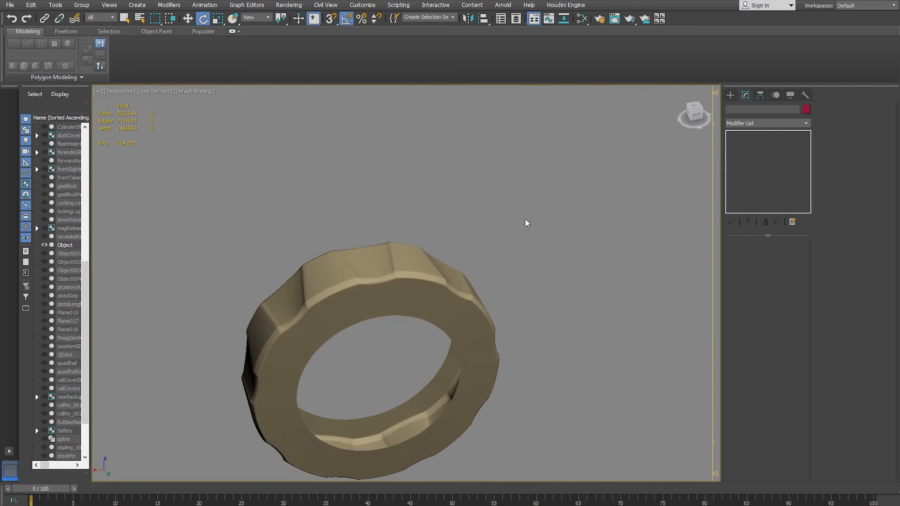
Select the ring and delete its TurboSmooth modifier.
click(449, 291)
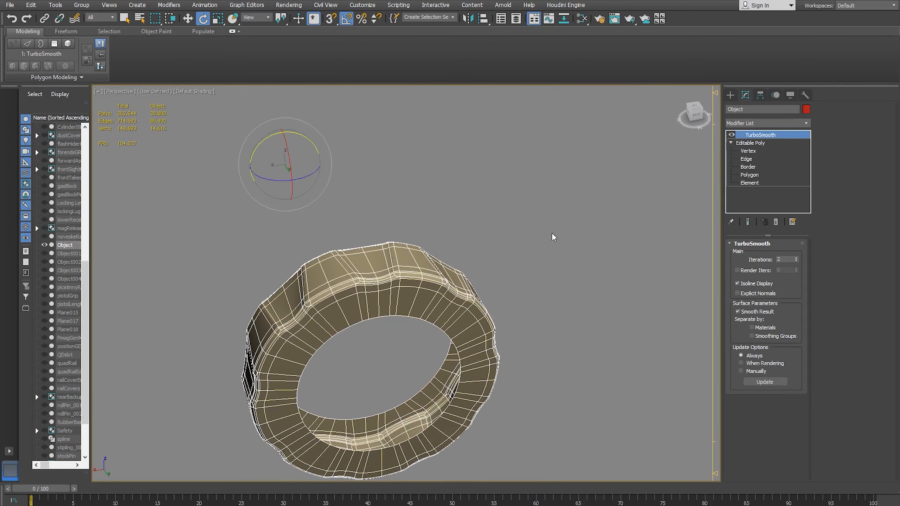
right_click(751, 135)
click(794, 150)
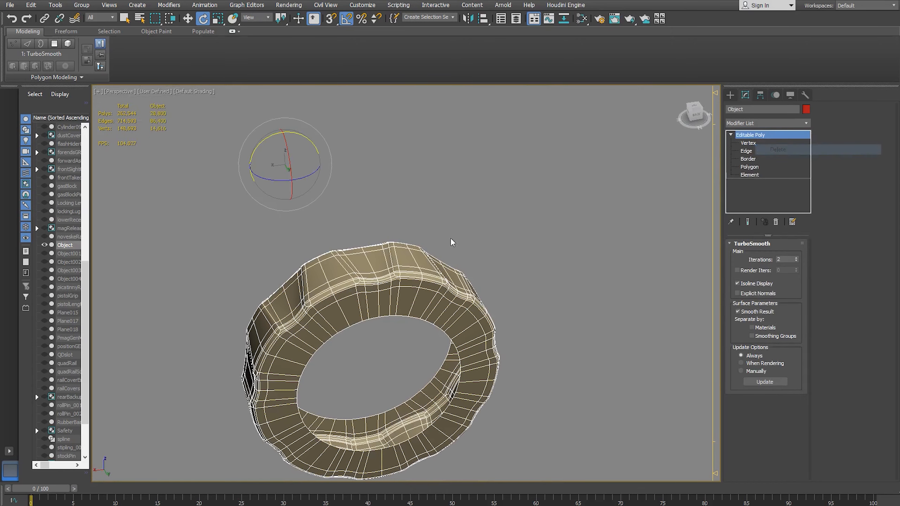
Bring the rest of the rifle and flashlight back into view around the ring, and switch the ring to Element selection.
right_click(503, 207)
click(534, 131)
alt+middle_drag(471, 269, 551, 328)
scroll(490, 301, up, 6)
alt+middle_drag(481, 299, 393, 279)
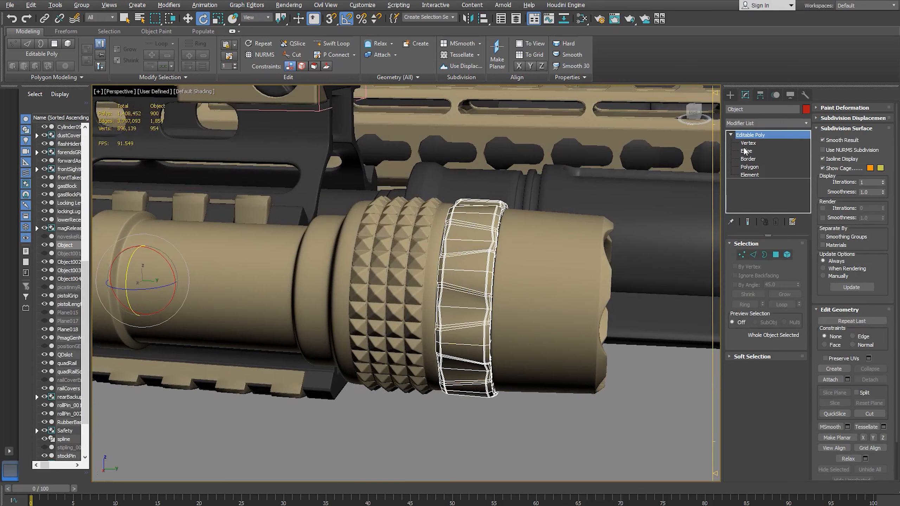
click(750, 176)
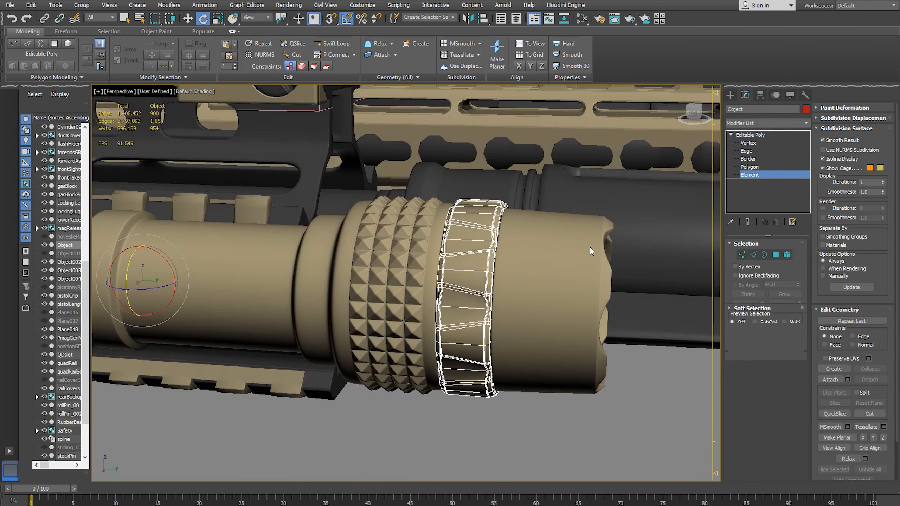
Select the whole faceted ring as an element and scale it down slightly around the flashlight head's axis.
click(474, 281)
alt+middle_drag(474, 280, 468, 251)
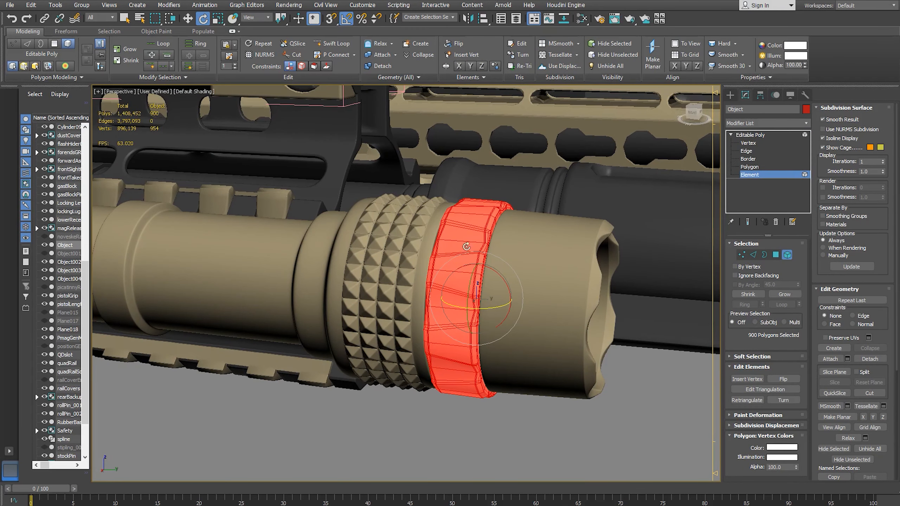
click(763, 175)
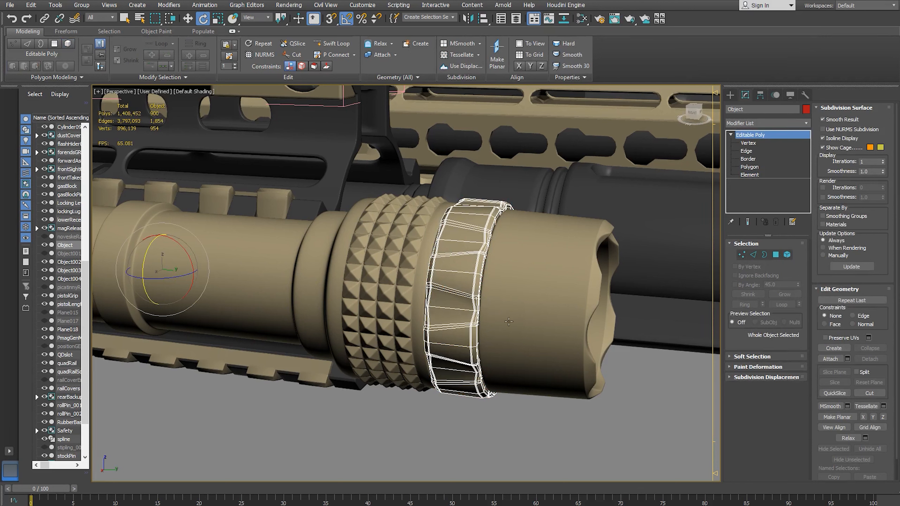
click(749, 174)
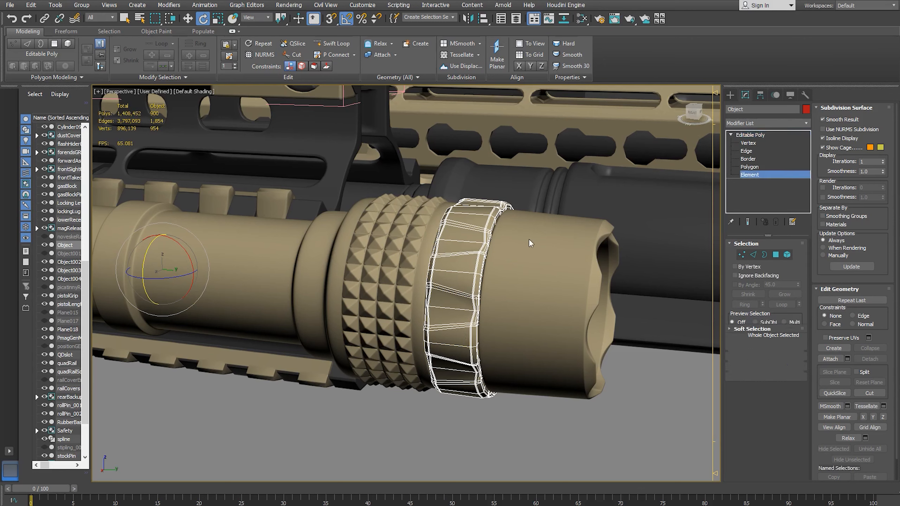
click(461, 288)
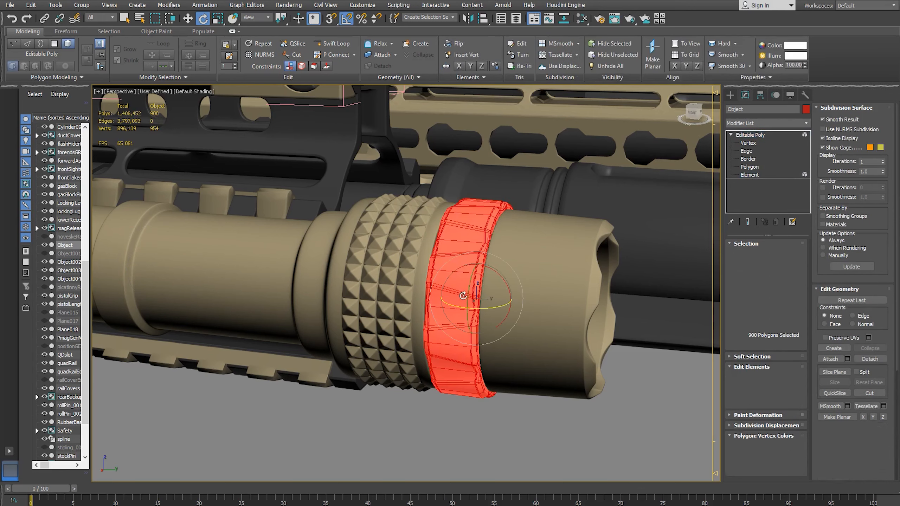
key(r)
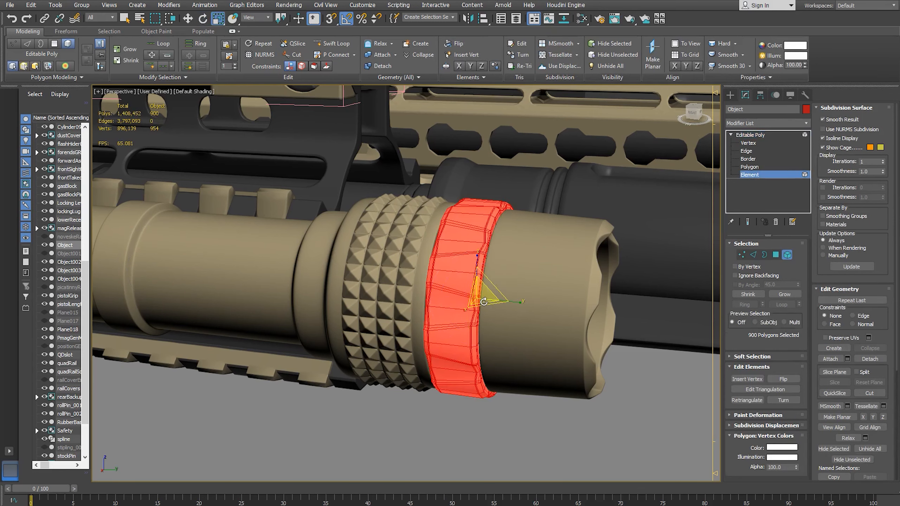
drag(480, 297, 476, 297)
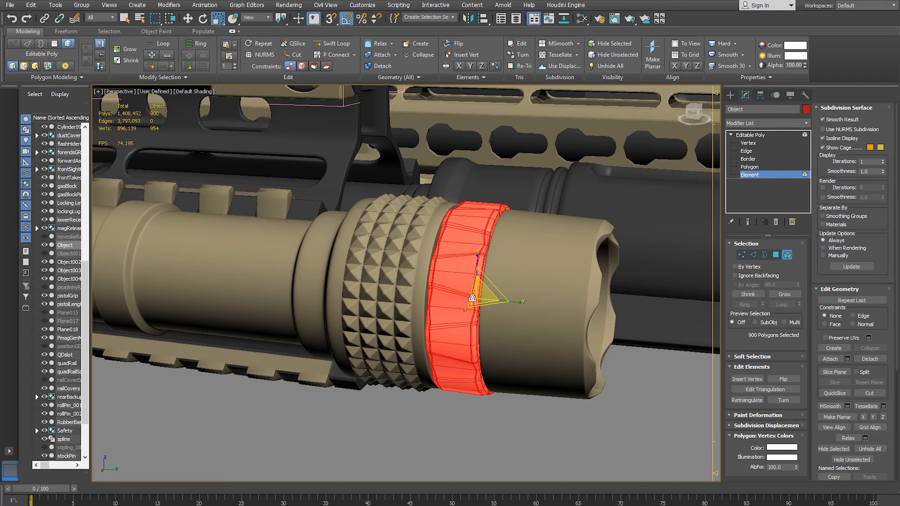
alt+middle_drag(503, 314, 542, 304)
alt+middle_drag(556, 255, 551, 260)
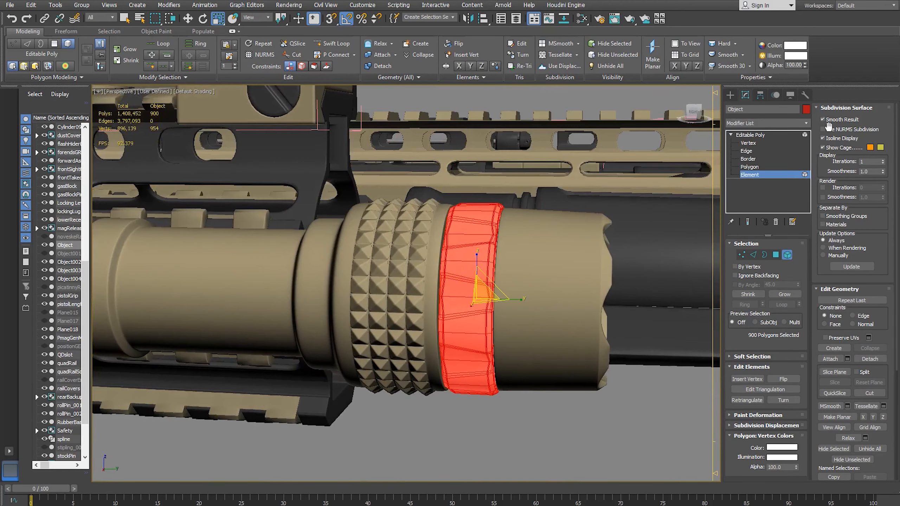
Leave element editing, apply an FFD 2x2x2 modifier to the ring and enter its Control Points level.
click(748, 142)
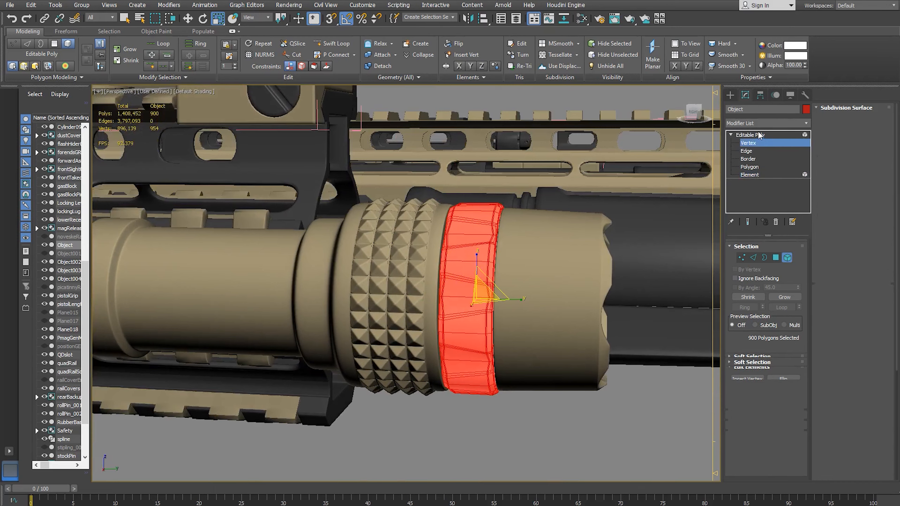
click(765, 134)
click(806, 123)
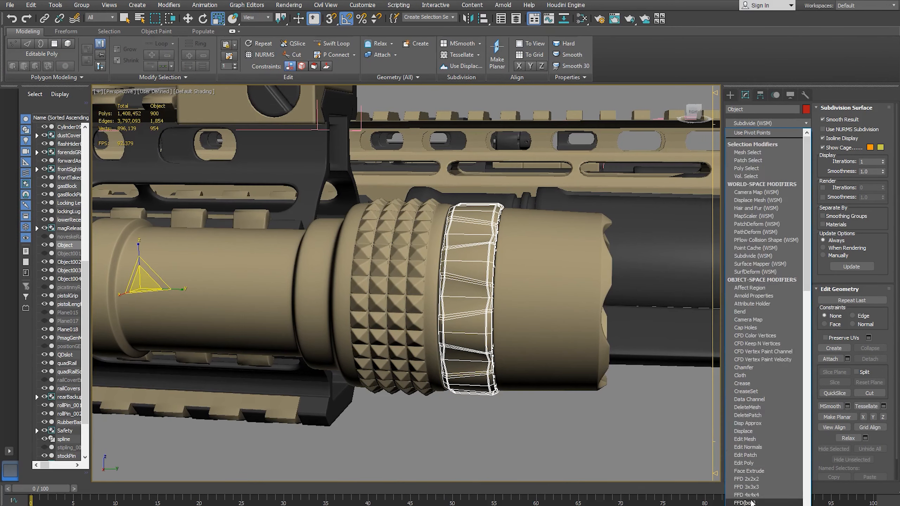
click(746, 479)
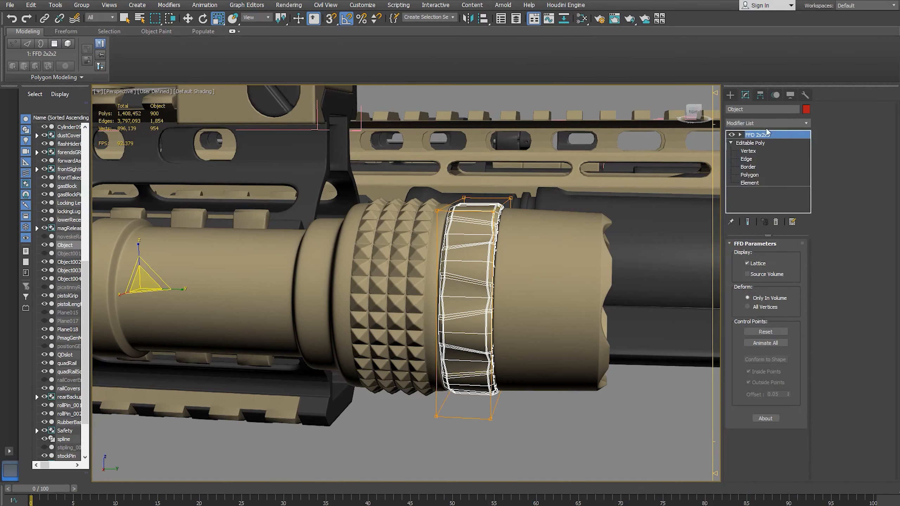
click(739, 135)
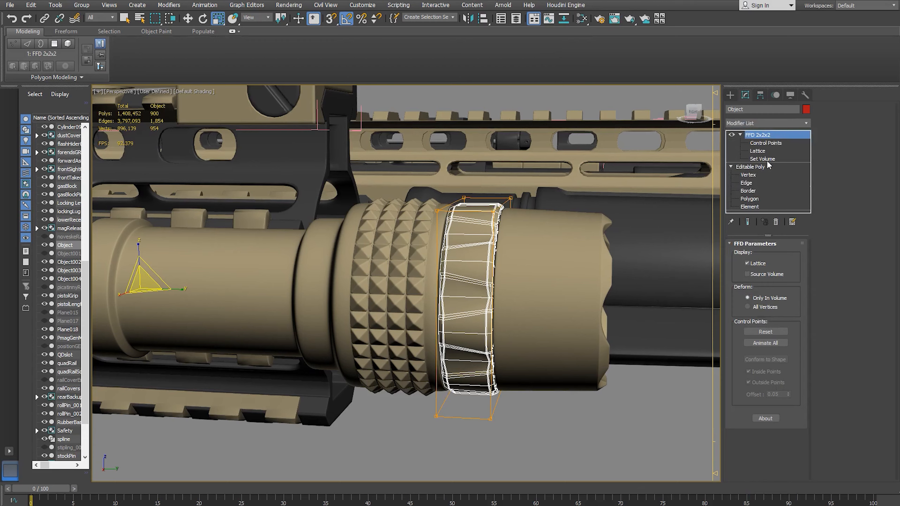
click(764, 143)
Select the lattice control points on the knurled side and scale them up slightly to widen that end of the ring.
alt+middle_drag(476, 269, 464, 241)
drag(465, 429, 465, 428)
alt+middle_drag(465, 428, 455, 299)
drag(455, 297, 457, 295)
alt+middle_drag(458, 300, 494, 287)
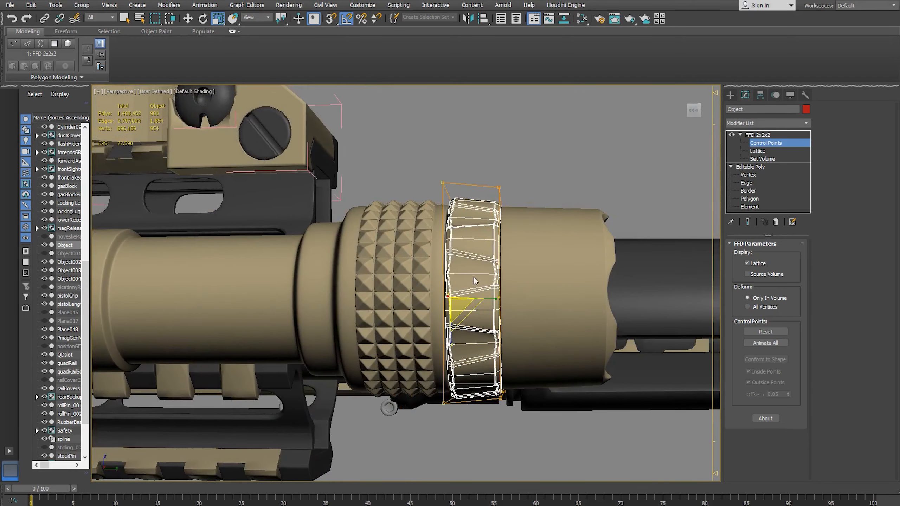
drag(459, 304, 478, 316)
alt+middle_drag(477, 315, 454, 299)
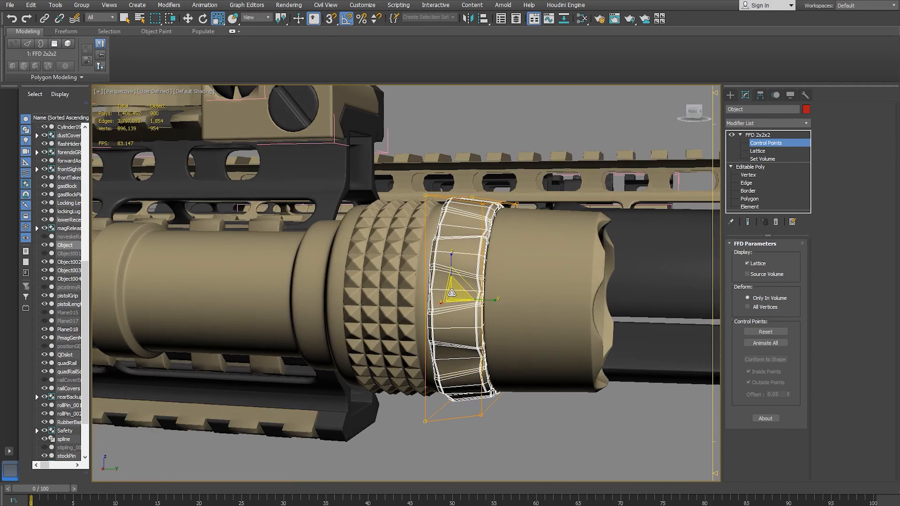
alt+middle_drag(446, 293, 462, 297)
alt+middle_drag(510, 251, 566, 212)
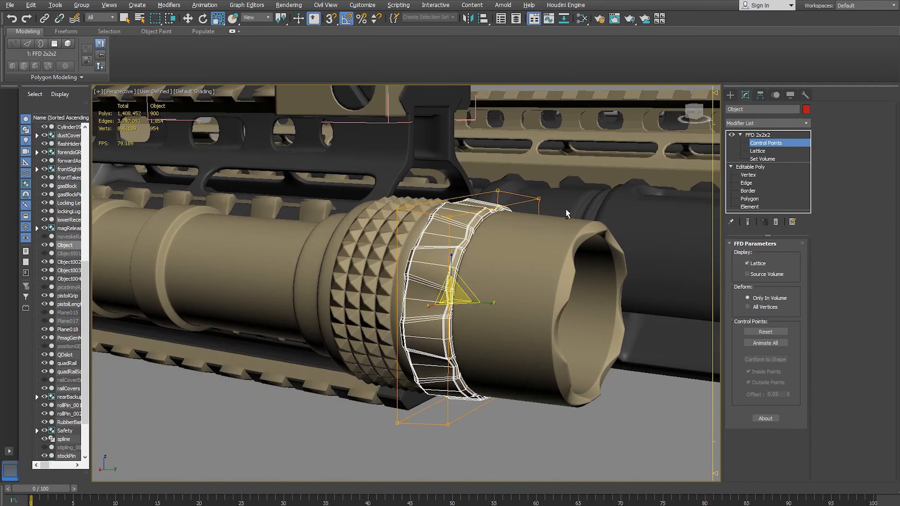
Add an Edit Poly modifier above the FFD 2x2x2 and compare the ring with the FFD turned off and on.
click(758, 135)
alt+middle_drag(460, 319, 493, 336)
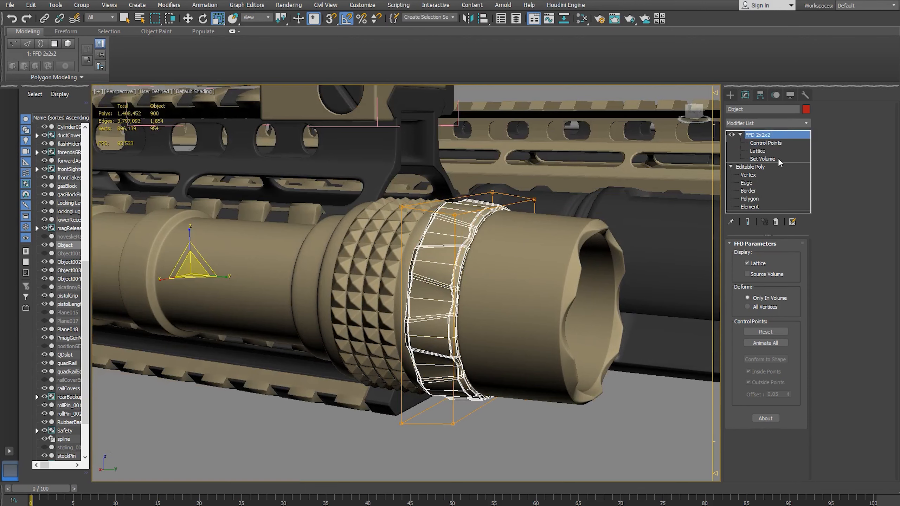
click(808, 122)
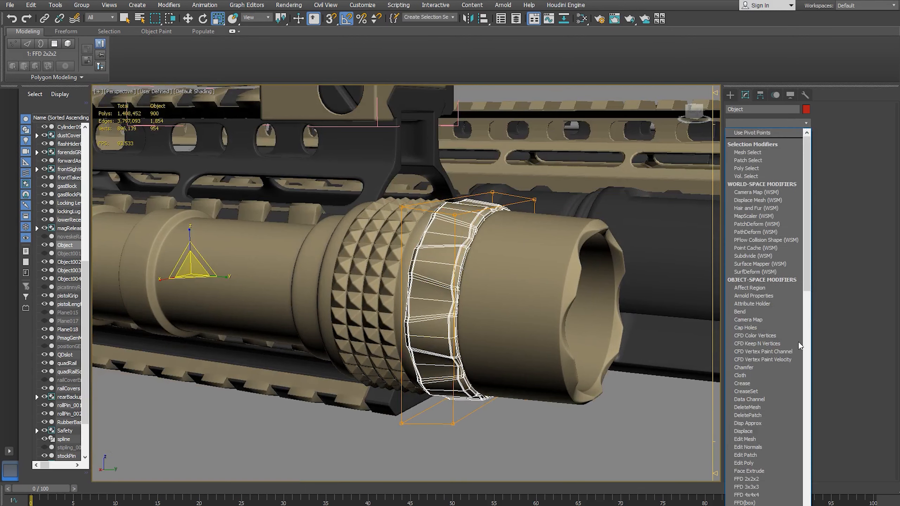
click(767, 460)
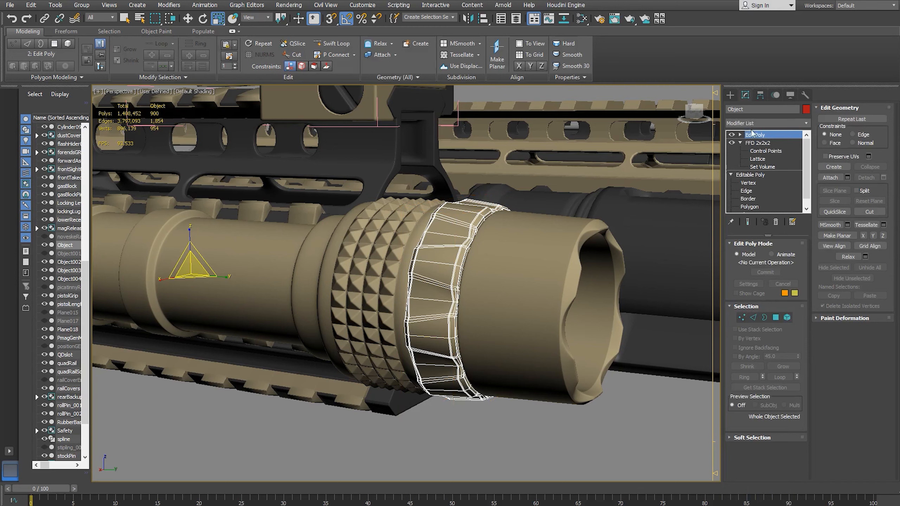
click(732, 143)
click(731, 142)
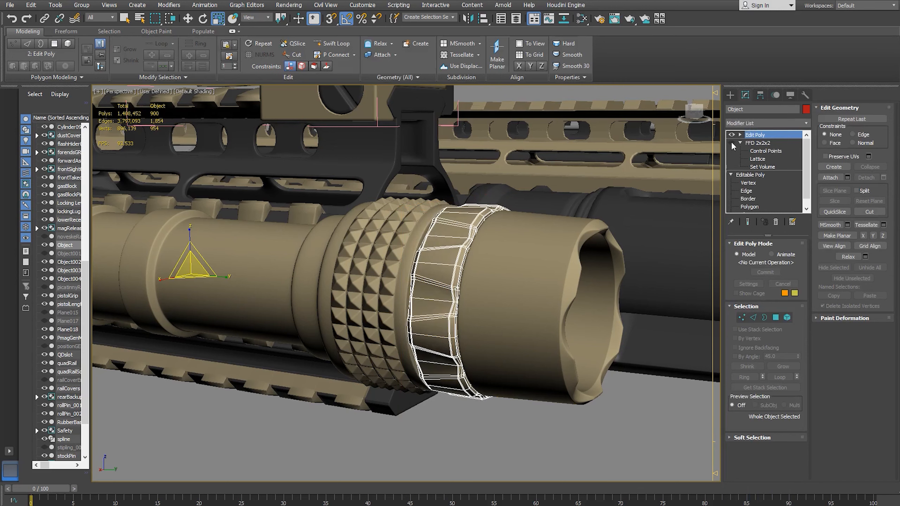
click(731, 142)
Select the entire ring element in the Edit Poly modifier, adjust its scale slightly against the flashlight head, and deselect the ring.
alt+middle_drag(485, 232, 511, 226)
alt+middle_drag(629, 195, 588, 206)
click(741, 135)
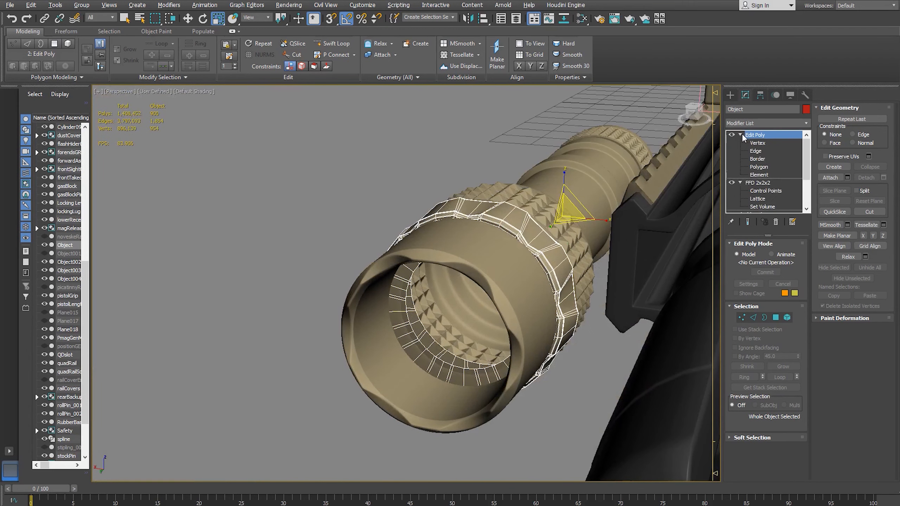
click(767, 175)
click(530, 248)
alt+middle_drag(597, 236, 498, 326)
drag(471, 299, 478, 300)
alt+middle_drag(478, 300, 544, 248)
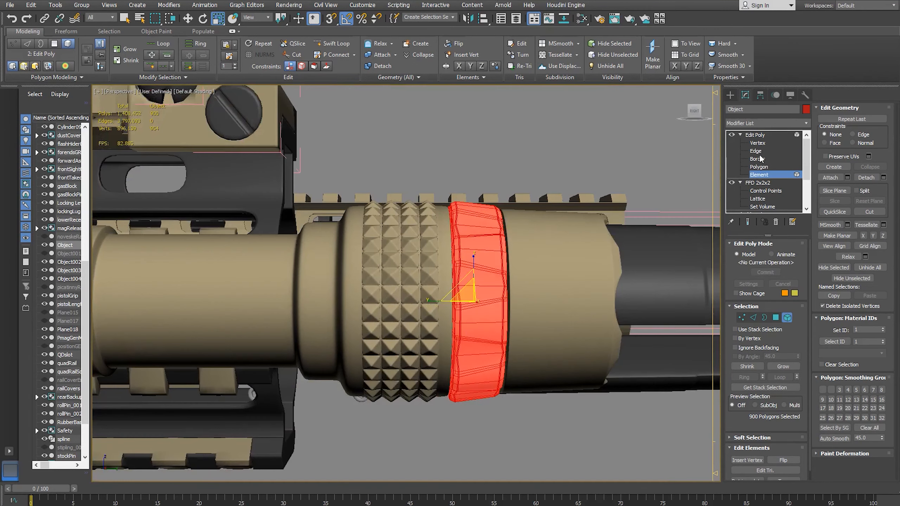
click(765, 175)
click(572, 112)
Reselect the ring, make another small adjustment at its Element level, and leave it deselected.
mouse_move(603, 190)
alt+middle_down()
mouse_move(595, 207)
mouse_move(609, 195)
mouse_move(601, 180)
alt+middle_up()
click(471, 241)
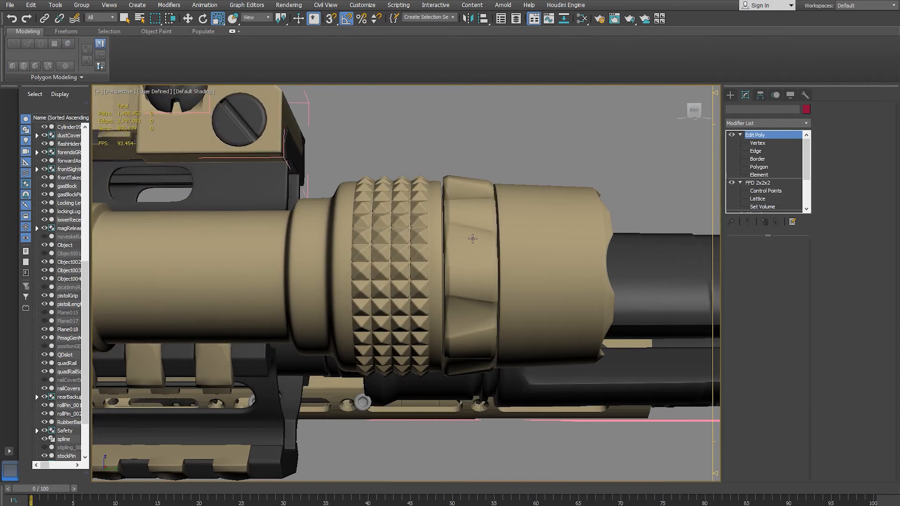
click(759, 175)
drag(509, 276, 510, 276)
click(759, 176)
click(608, 157)
Examine the ring's fit between the knurled section and the bezel from several angles along the flashlight.
alt+middle_drag(608, 157, 480, 271)
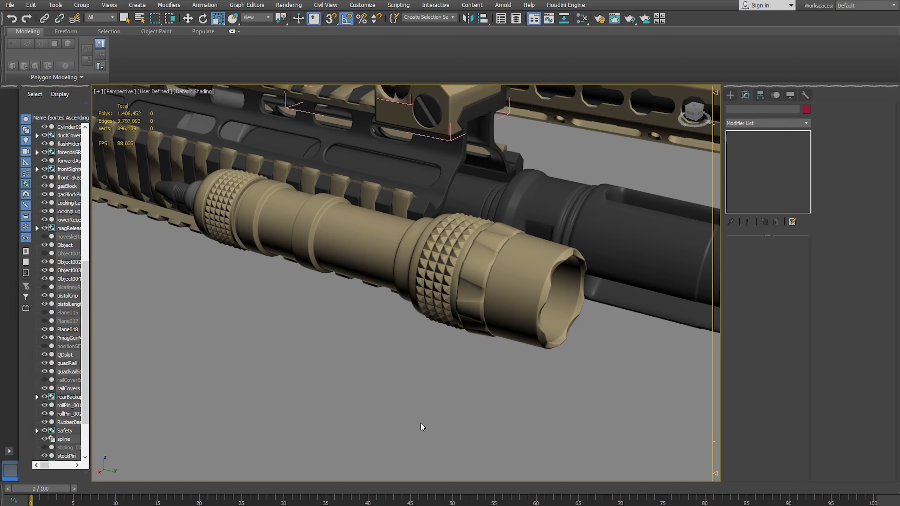
alt+middle_drag(479, 228, 498, 254)
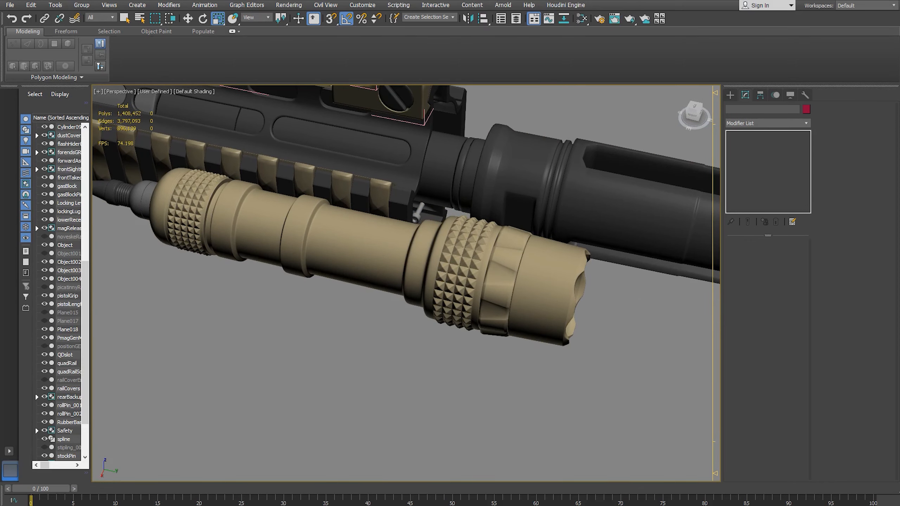
click(313, 481)
alt+middle_drag(355, 199, 395, 188)
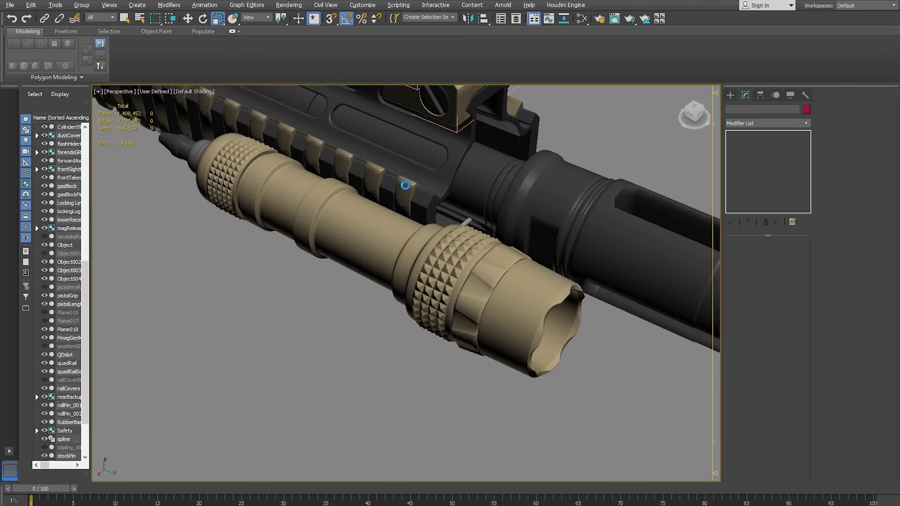